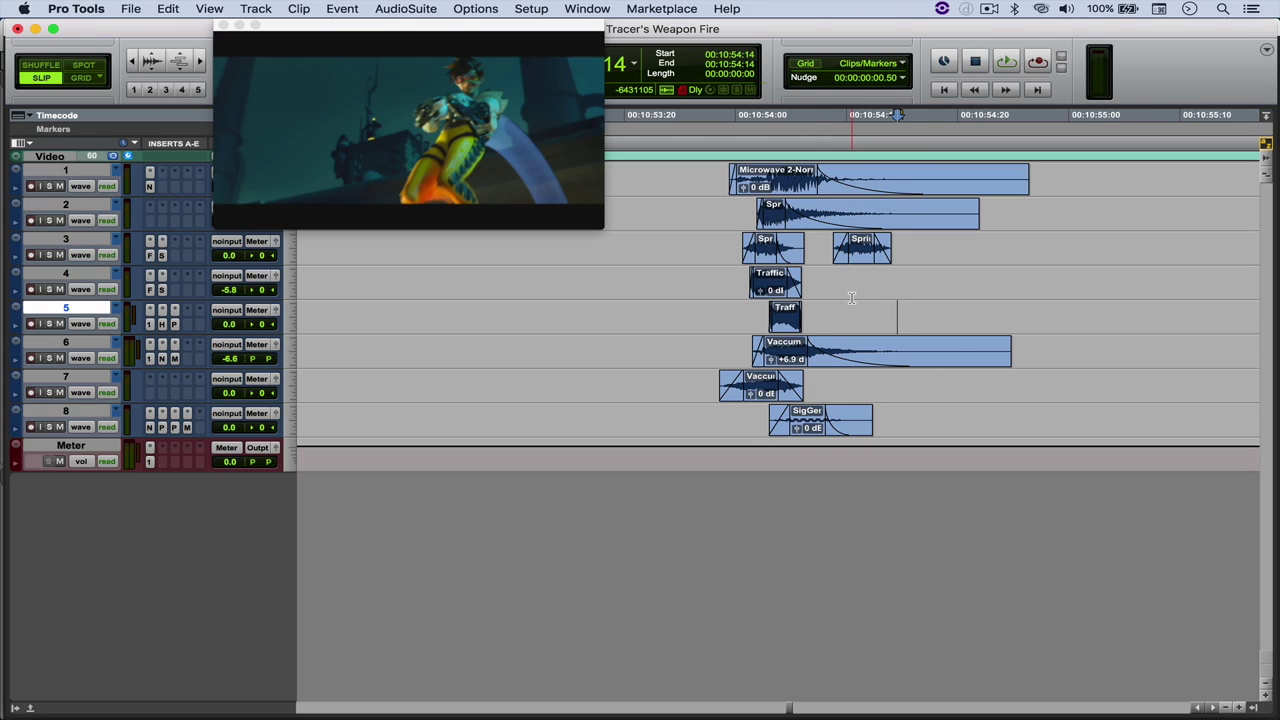
- Audition the gunshot moment around 00:10:54:12–00:10:54:17 against the video
left_click(815, 296)
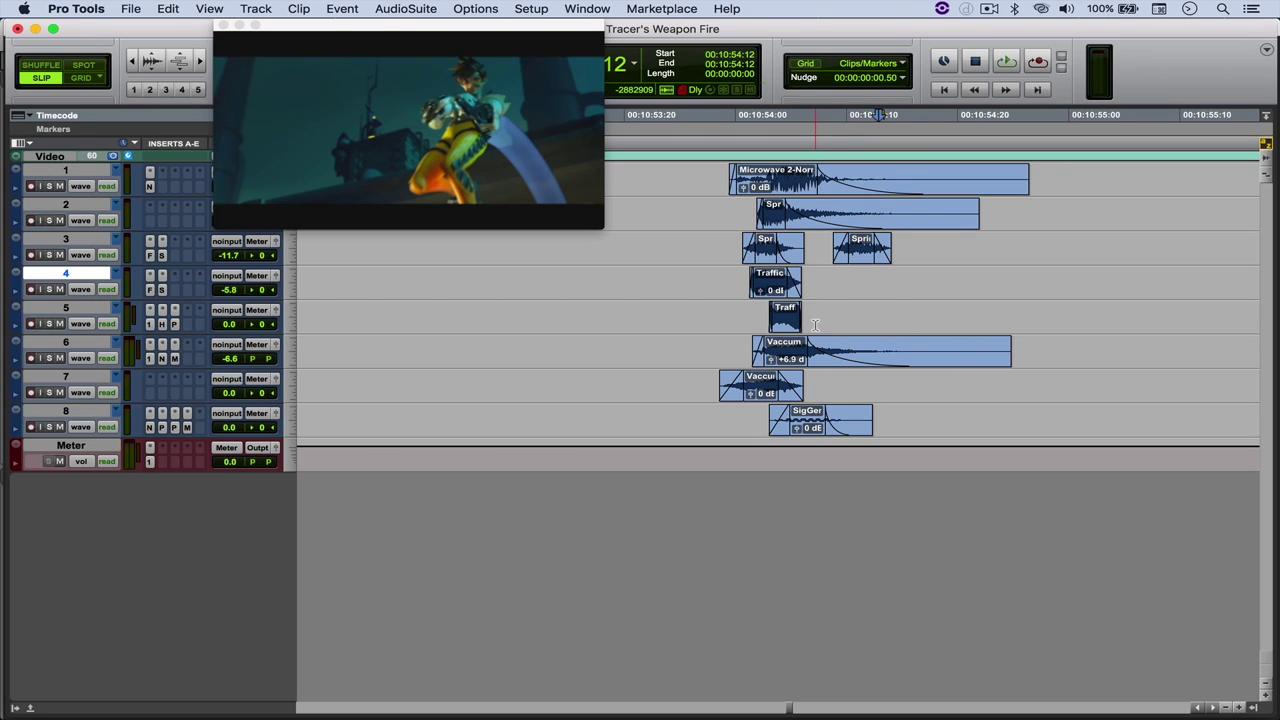
left_click(938, 285)
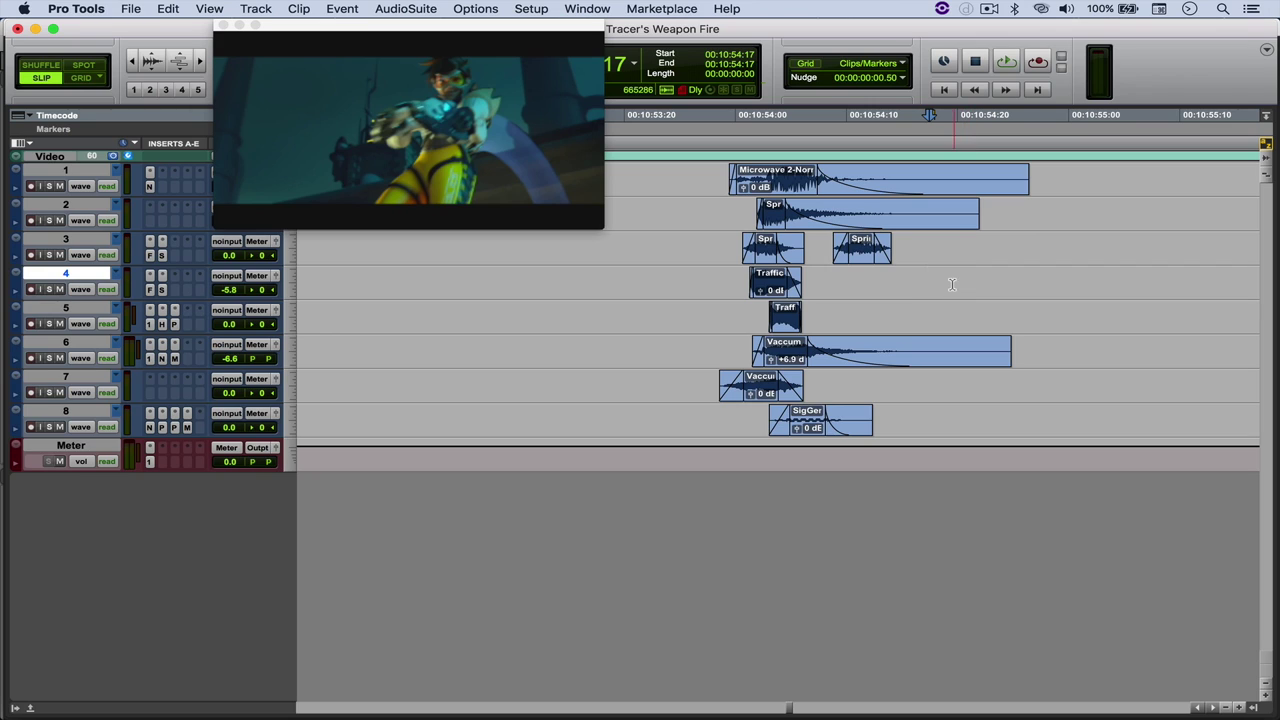
key("space")
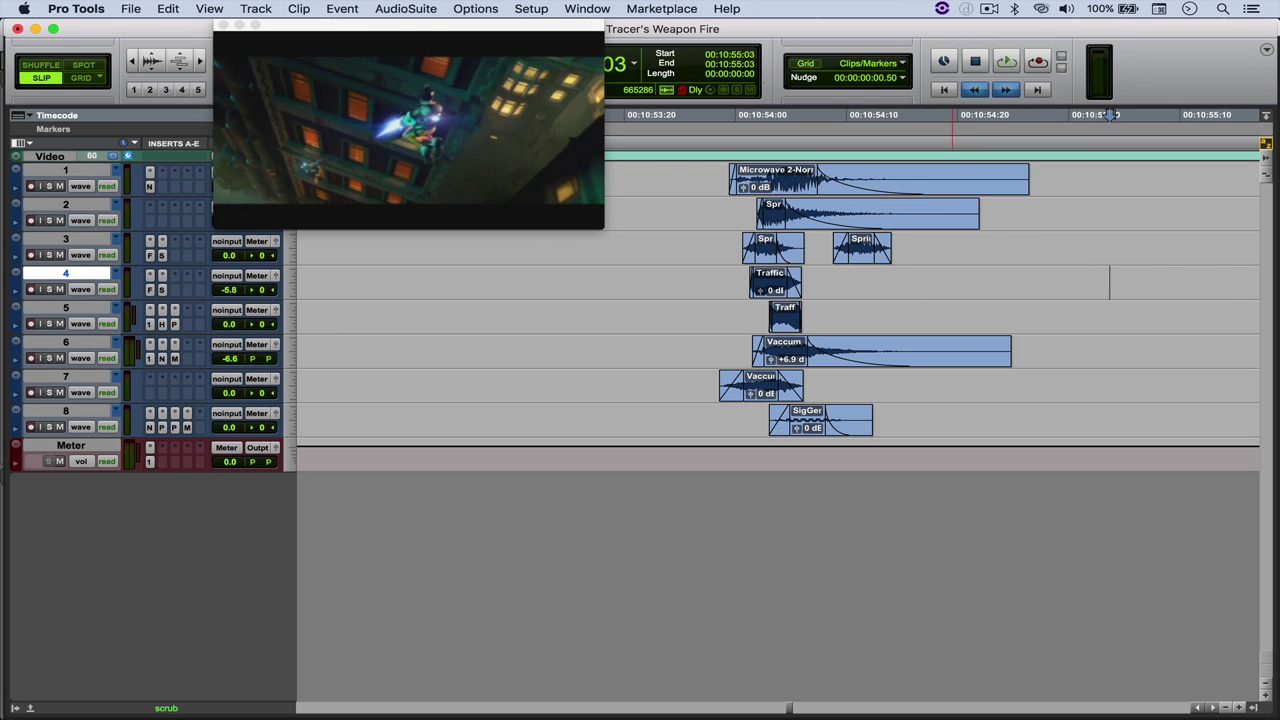
key("space")
key("space")
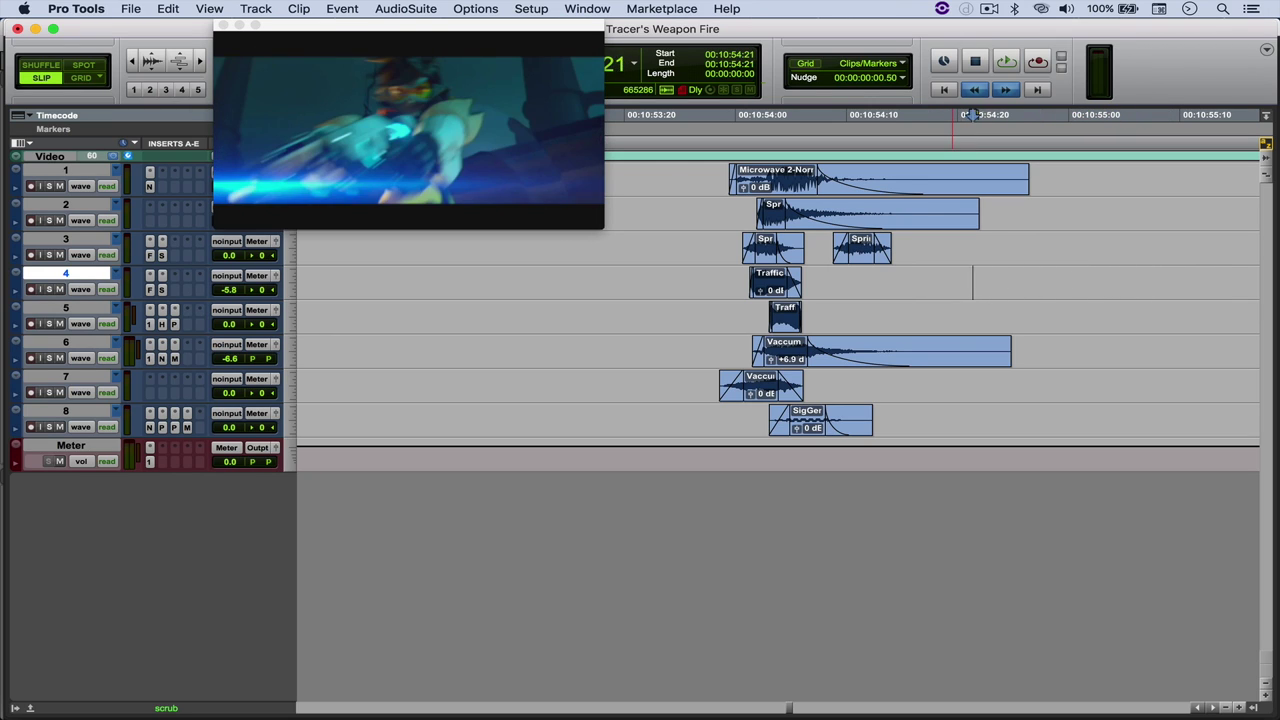
key("space")
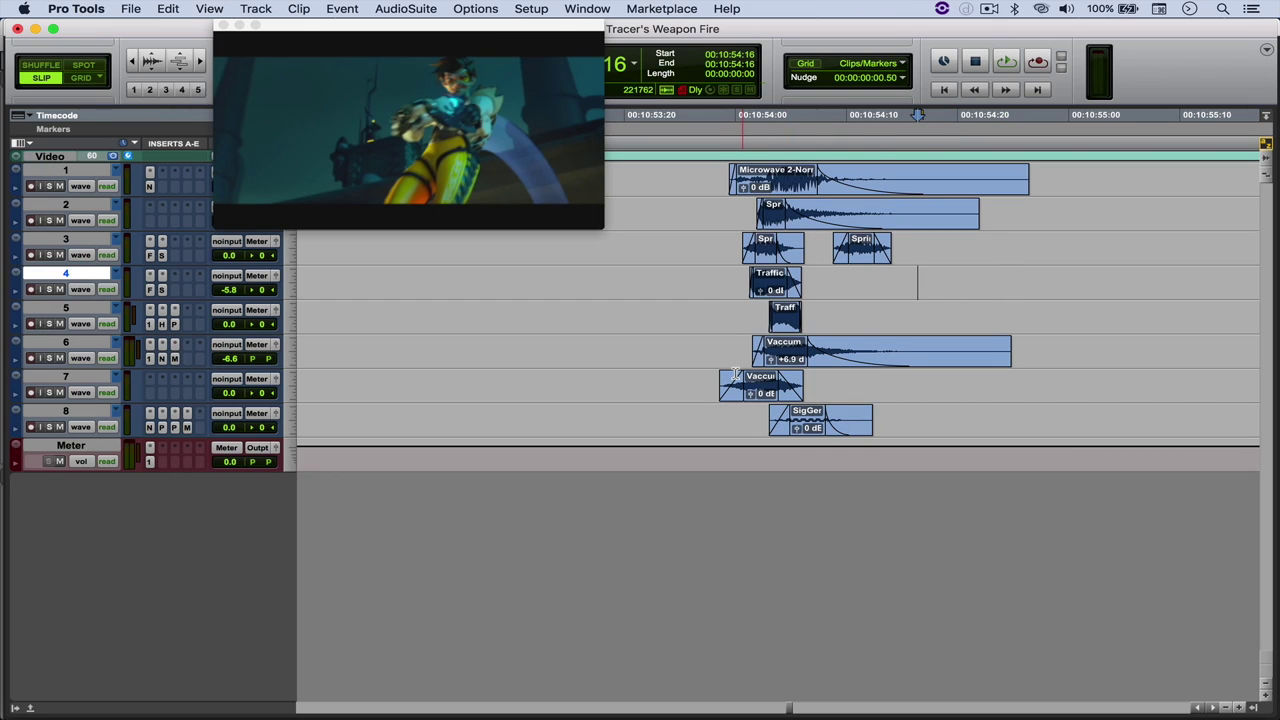
- Show the WF weapon-fire tracks and hide tracks 5 through 8
left_click(18, 707)
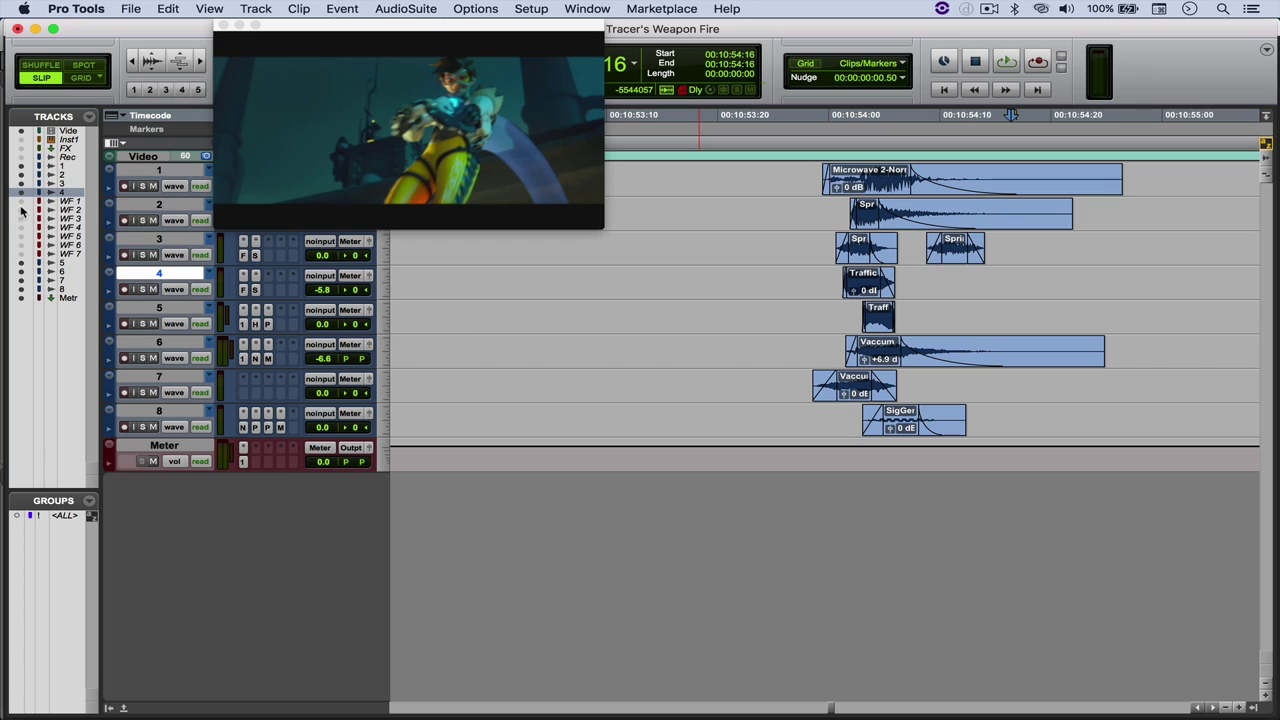
left_click(24, 288)
left_click(116, 710)
key("ctrl+Up")
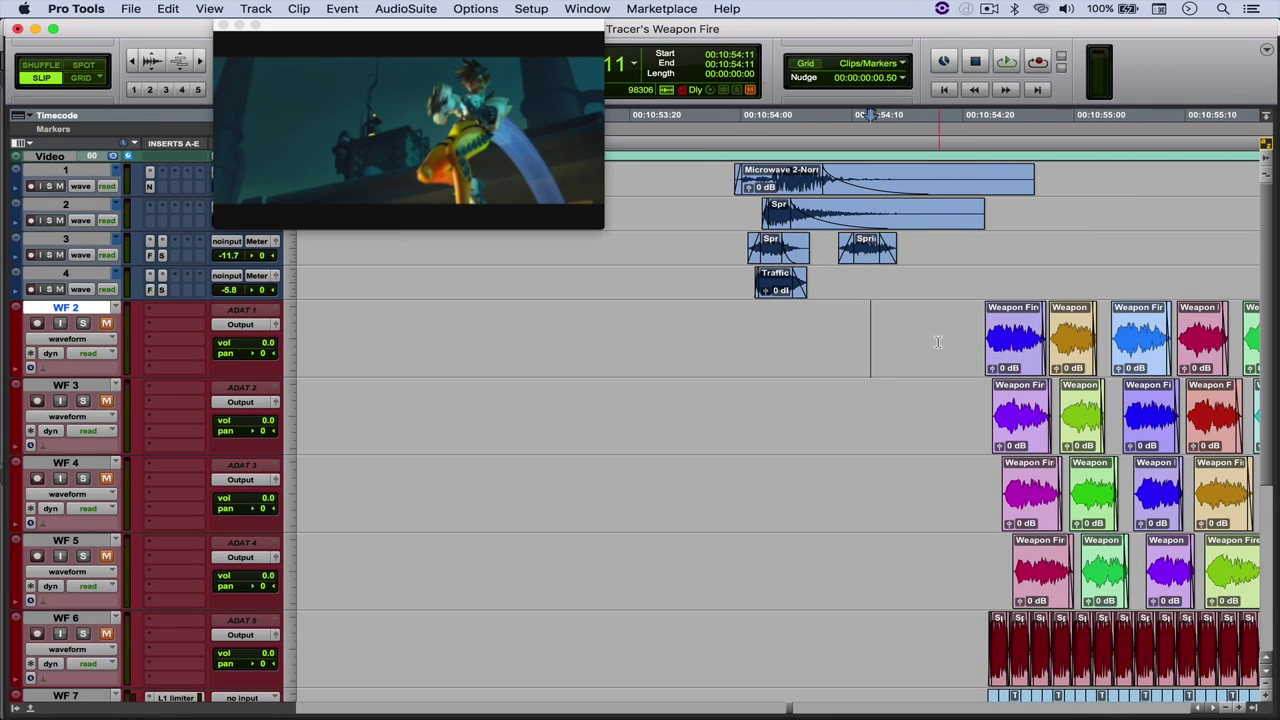
- Trim the Microwave 2-Norm clip start to 00:10:54:02 and move the Traffic Light clip later
left_click(765, 282)
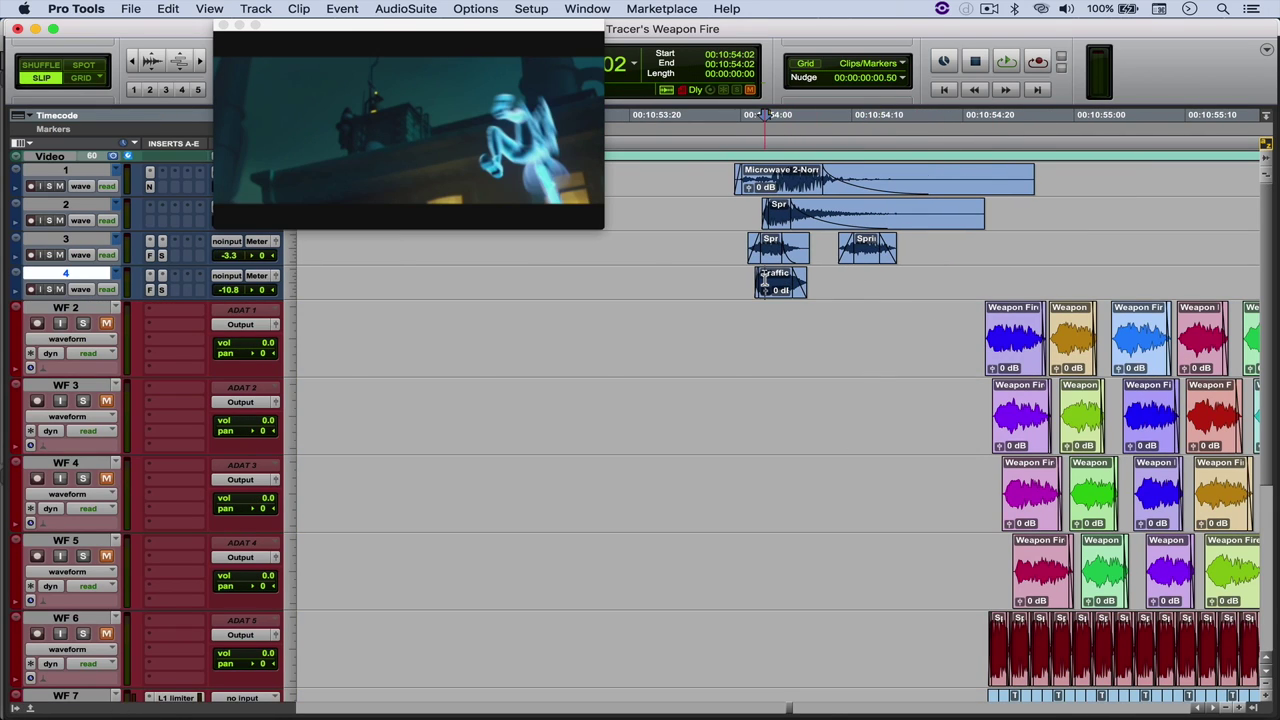
key("super+bracketright")
key("super+bracketright")
left_click(753, 280)
left_click(815, 180)
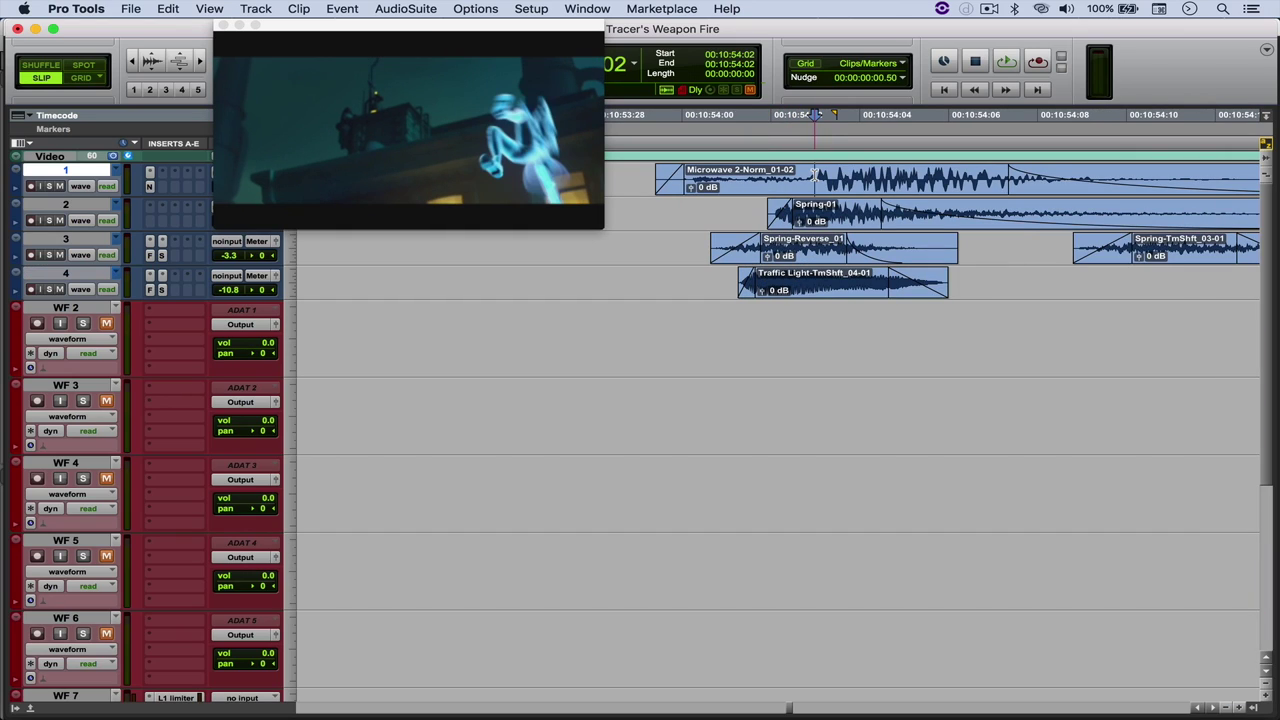
key("a")
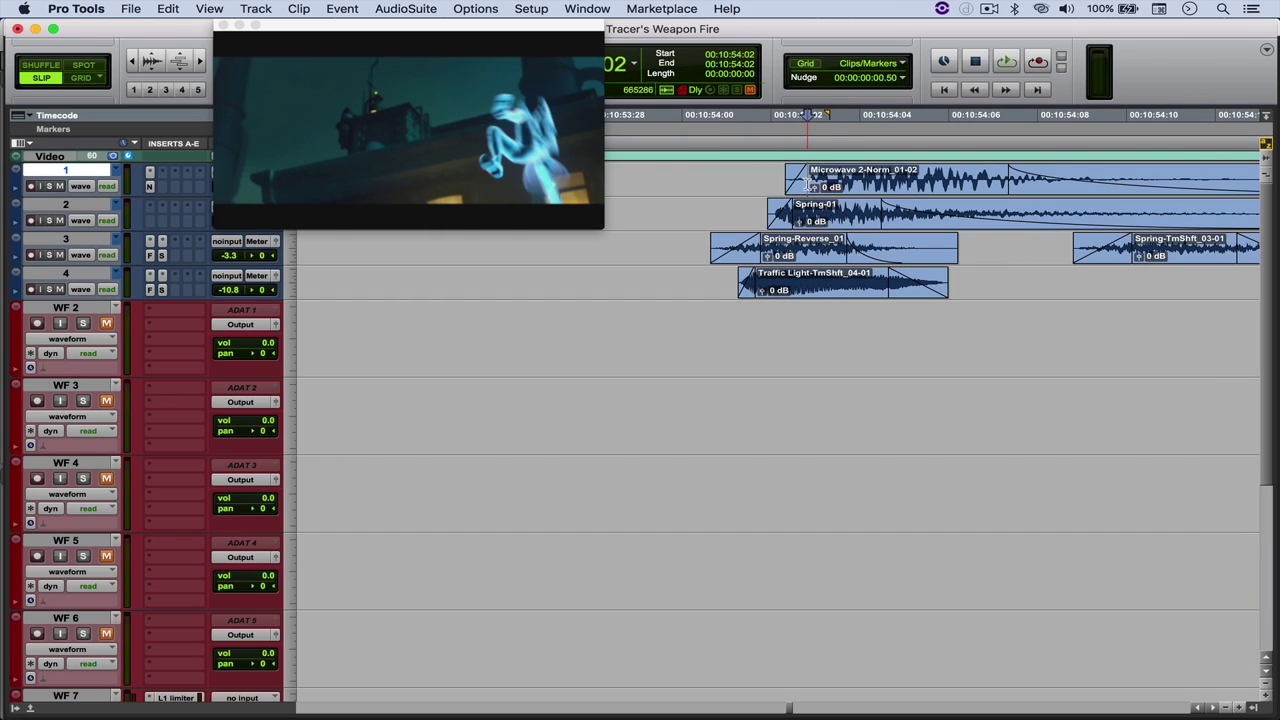
left_click(782, 289)
left_click_drag(782, 289, 840, 289)
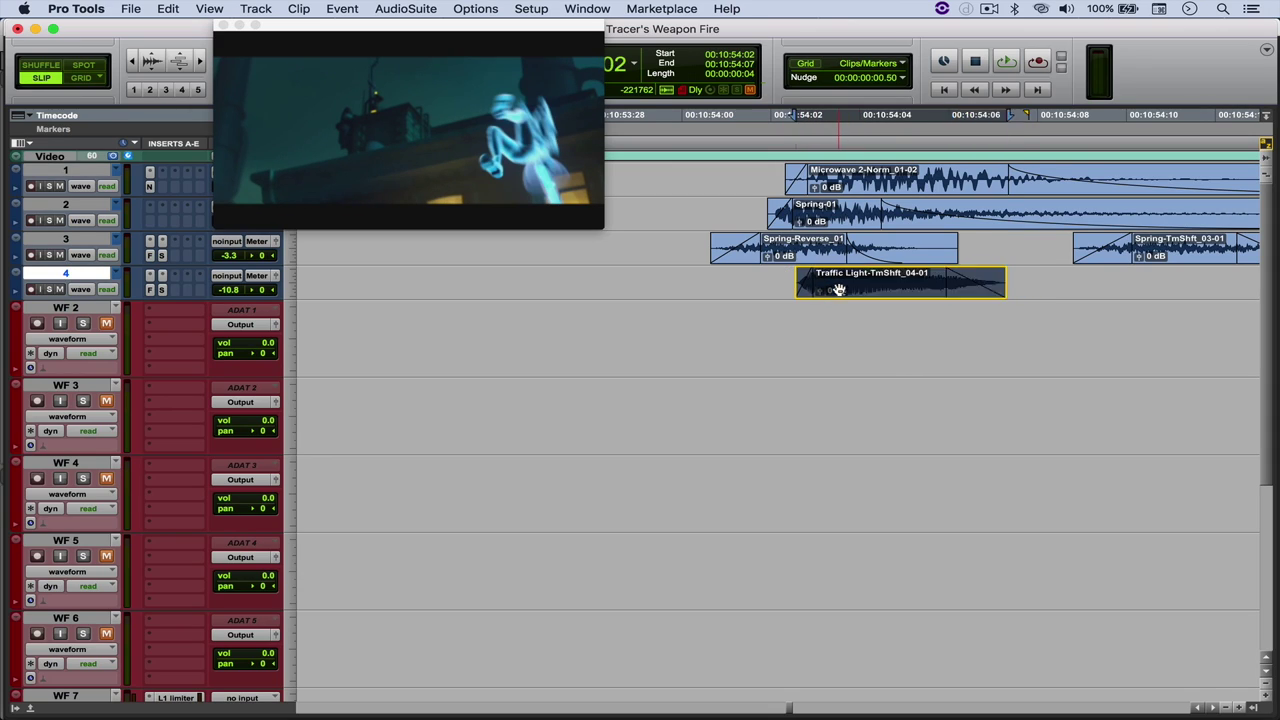
- Solo track 1, audition the layers, and nudge the Traffic Light clip slightly earlier
left_click(48, 187)
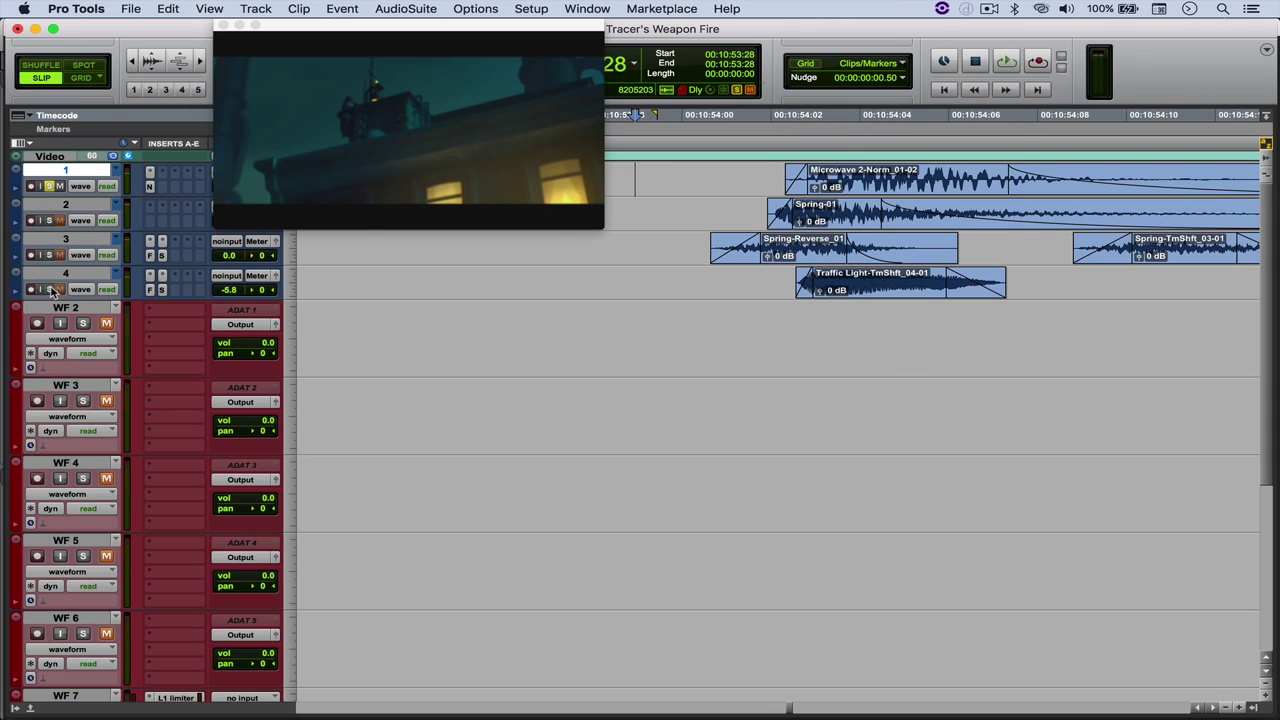
left_click(660, 213)
key("space")
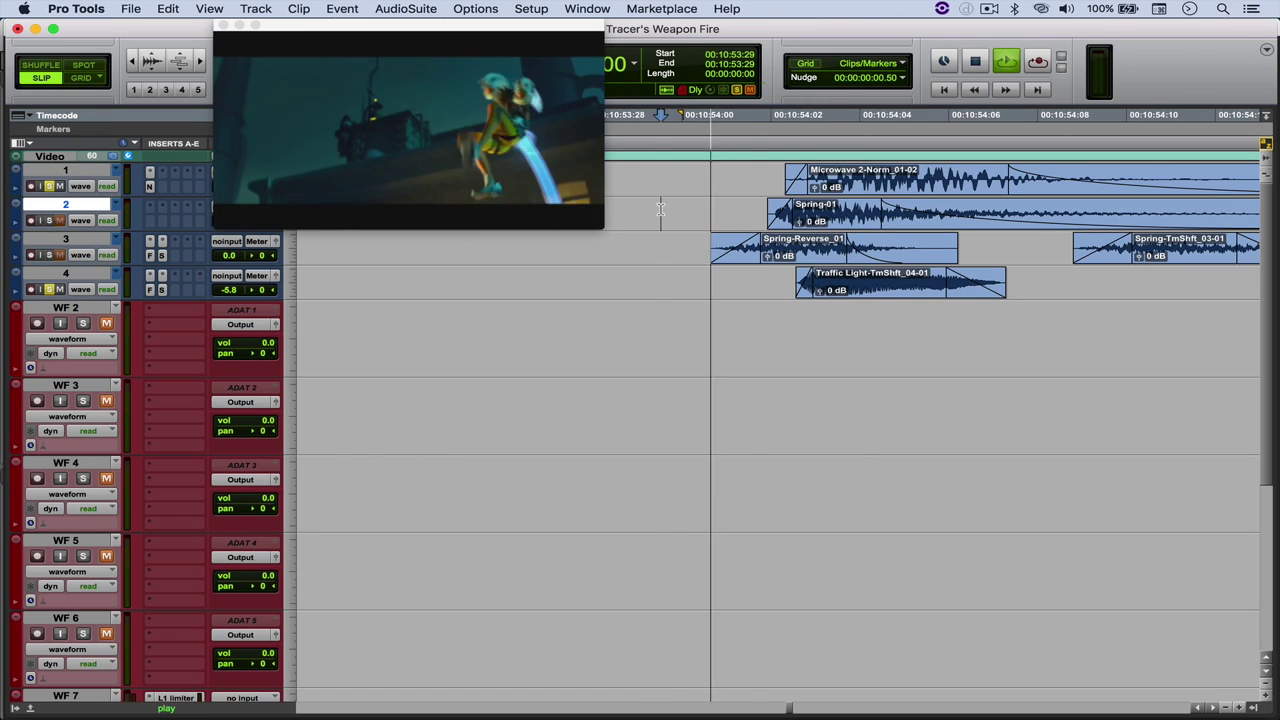
key("space")
key("r")
key("space")
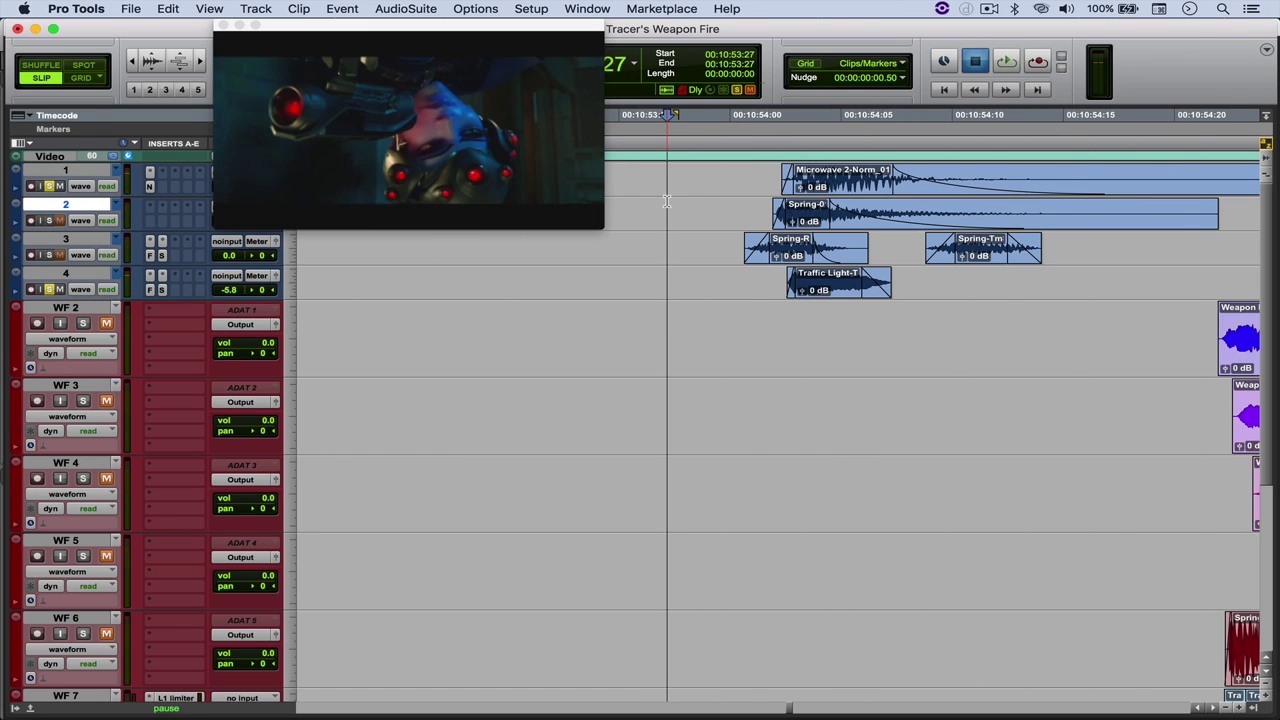
left_click_drag(825, 282, 819, 282)
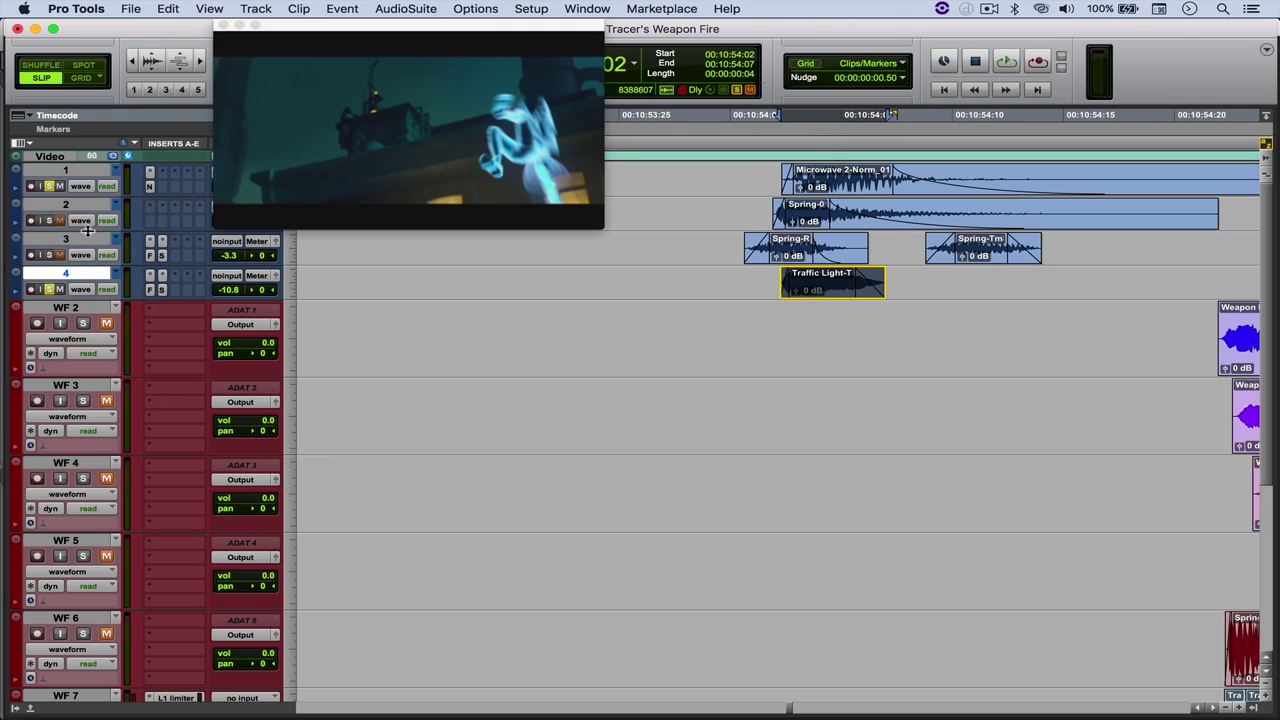
- Route track 1's output to a new track named Rec.1 and place it below track 4
left_click_drag(336, 34, 479, 20)
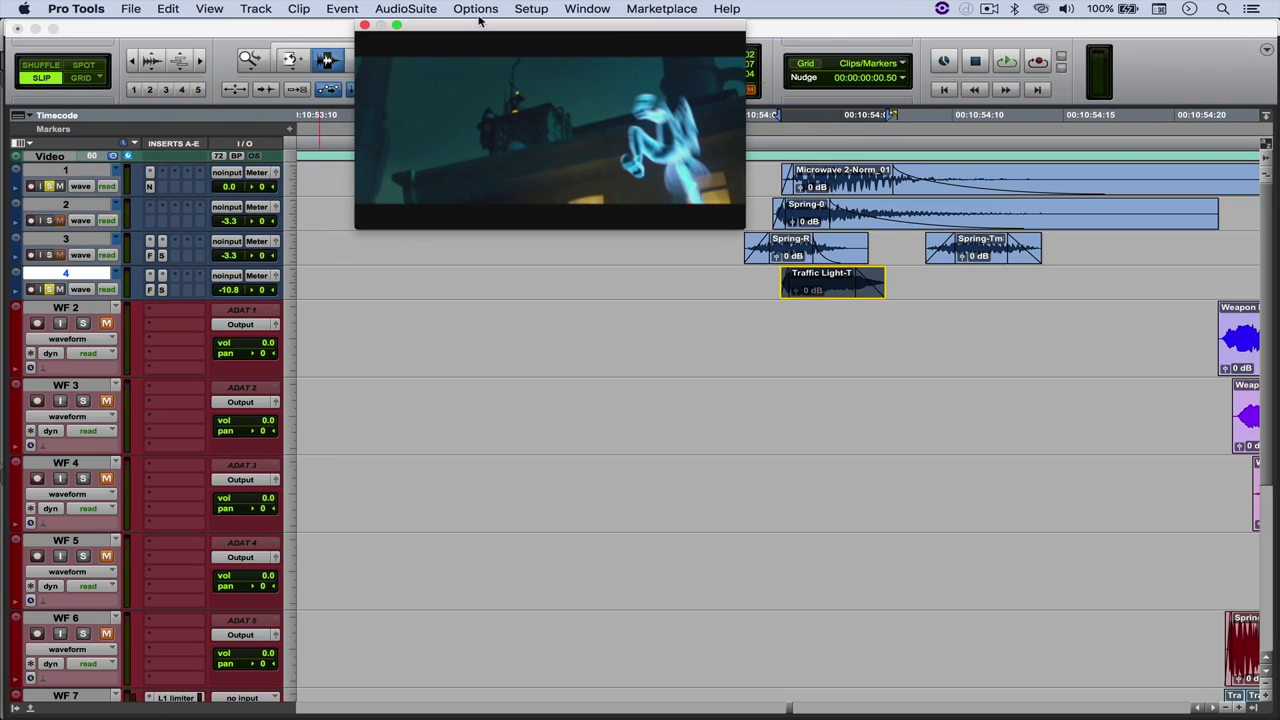
left_click(256, 176)
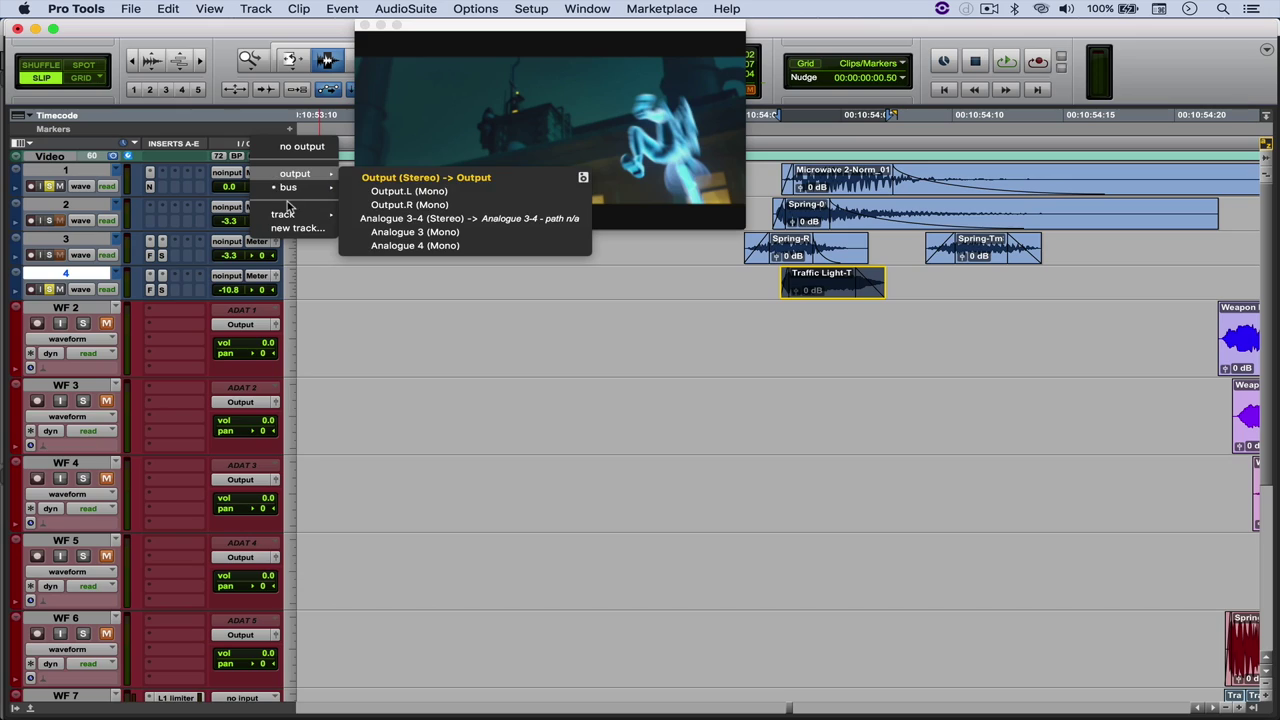
left_click(330, 240)
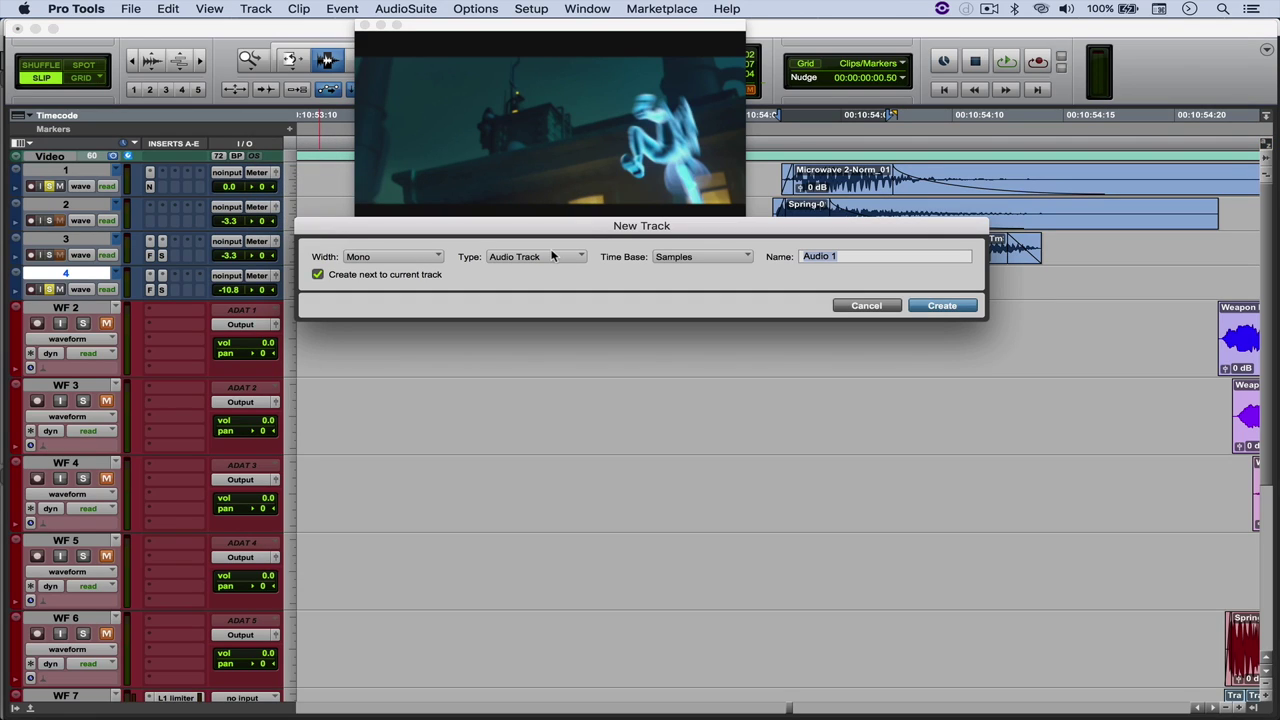
type("Rec")
key("Return")
left_click_drag(84, 208, 55, 335)
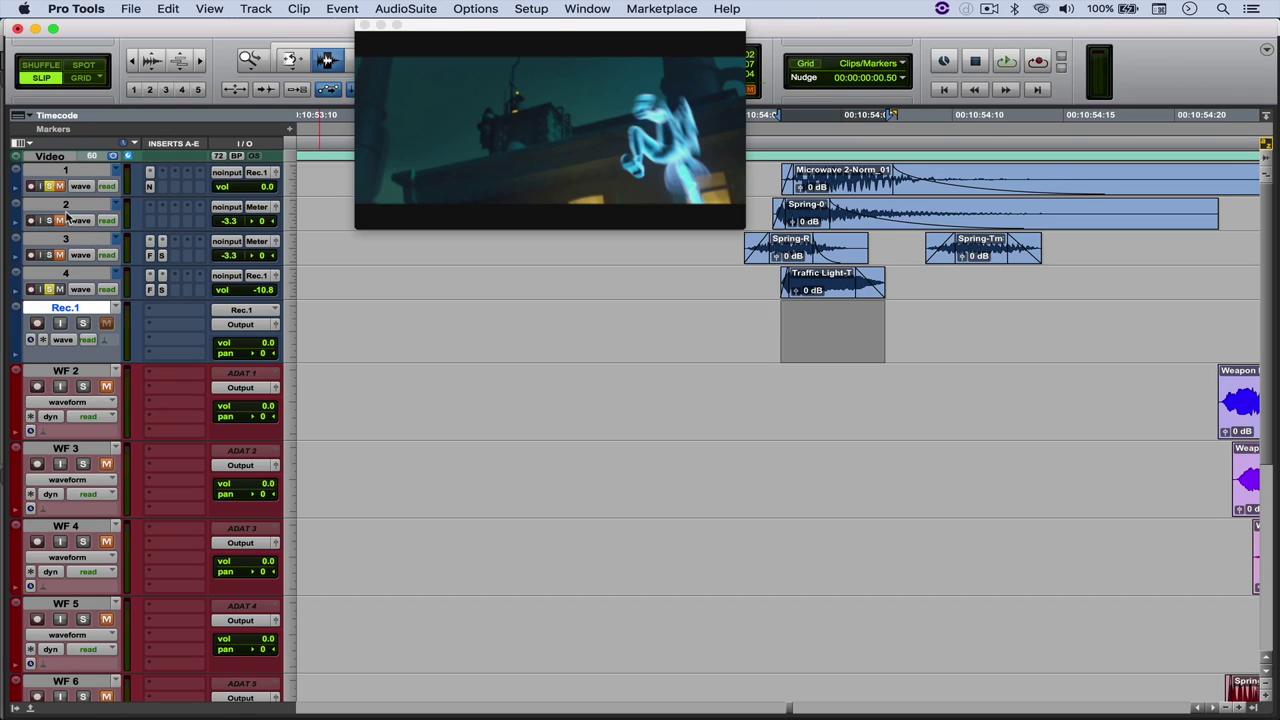
- Clear the solos on tracks 1 and 4, enable Rec.1 input monitoring, and play back
left_click(49, 186, "alt")
left_click(60, 323)
left_click(803, 337)
key("space")
key("space")
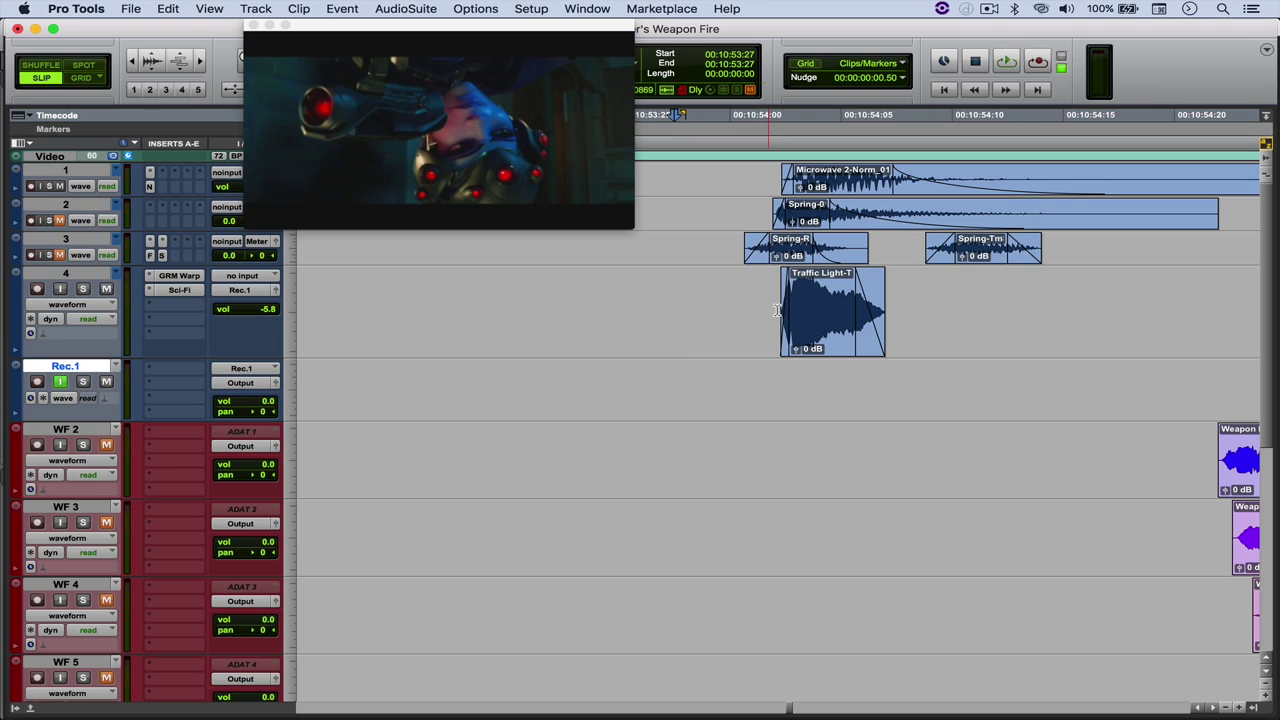
- Play the section with the video and select the WF 2 track
scroll(742, 364, "right", 5)
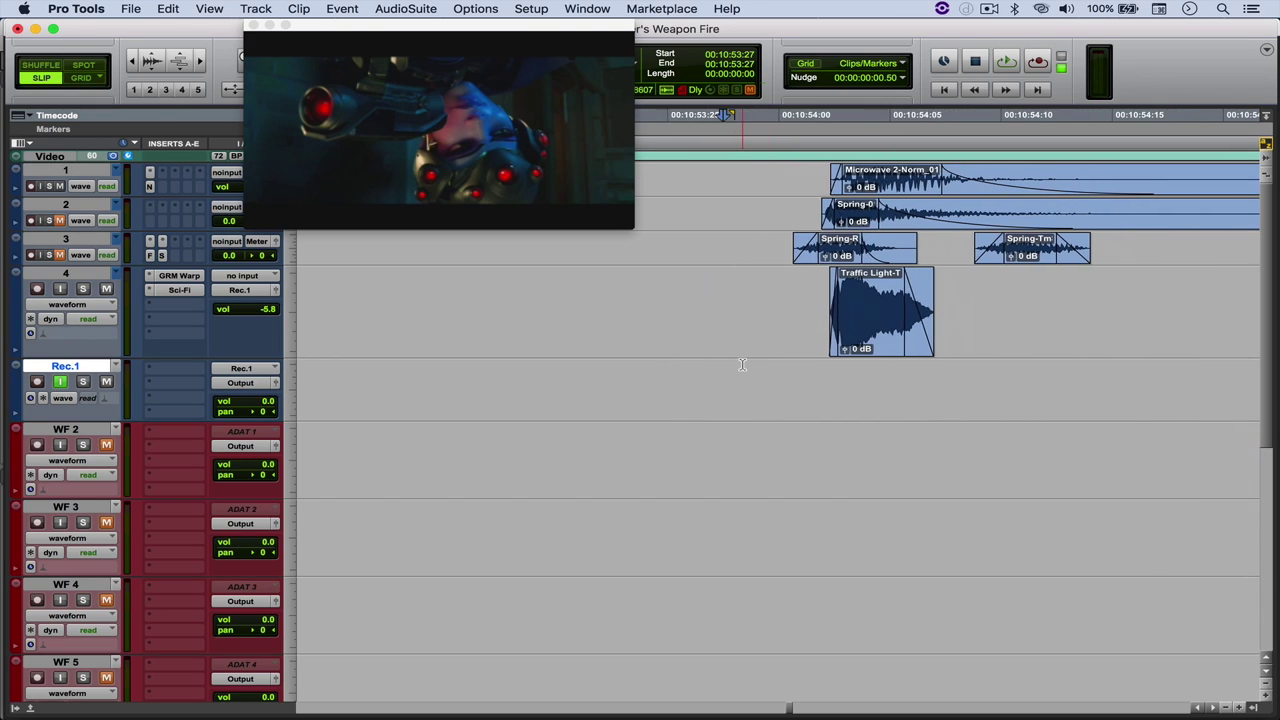
key("space")
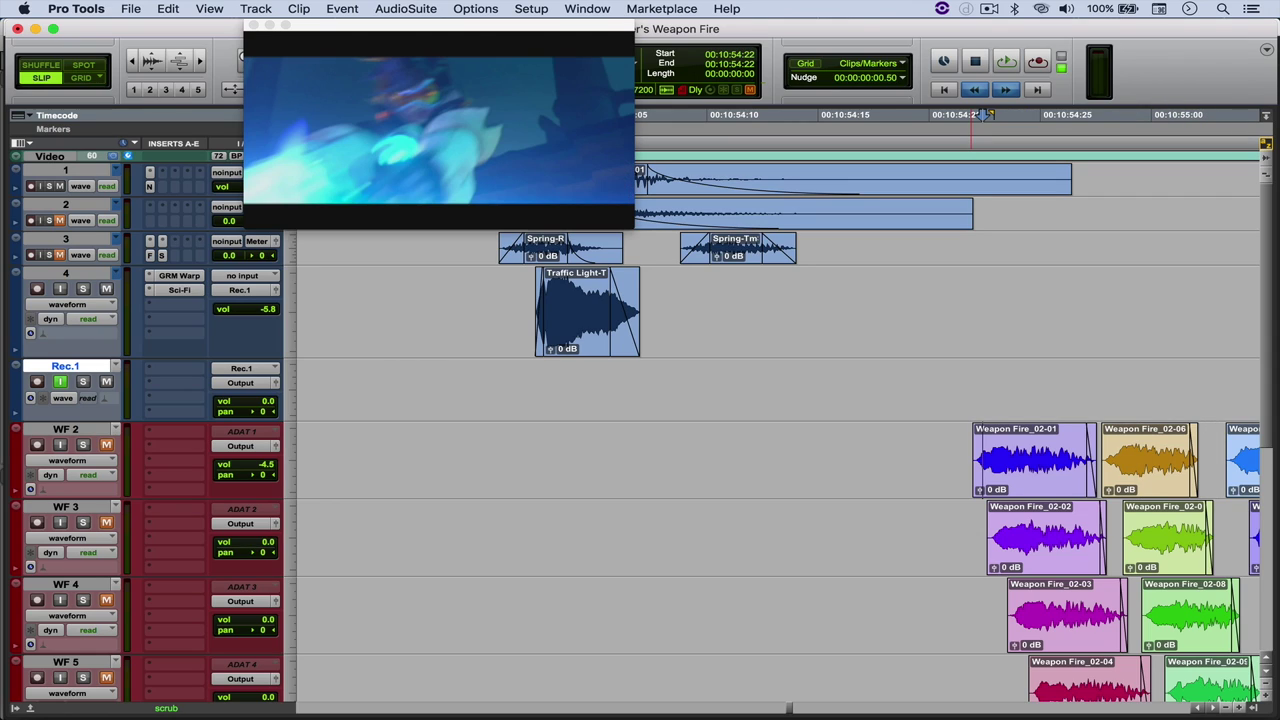
left_click(975, 443)
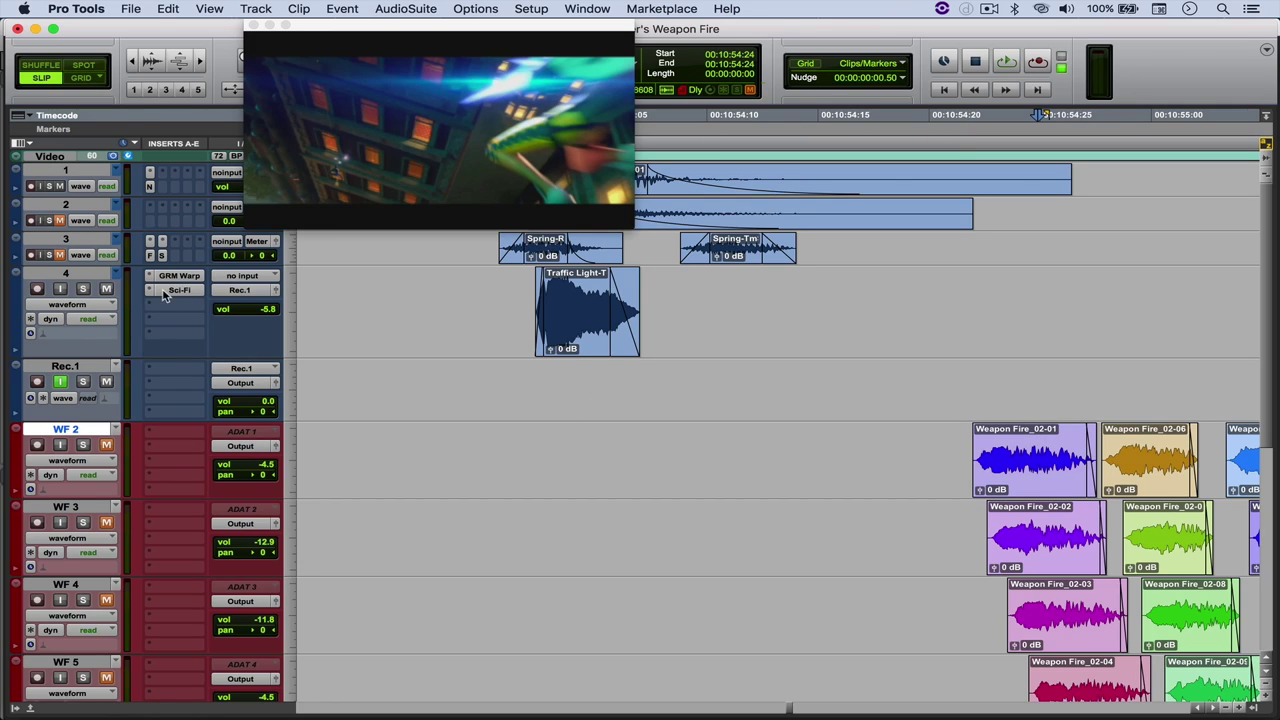
scroll(650, 329, "left", 5)
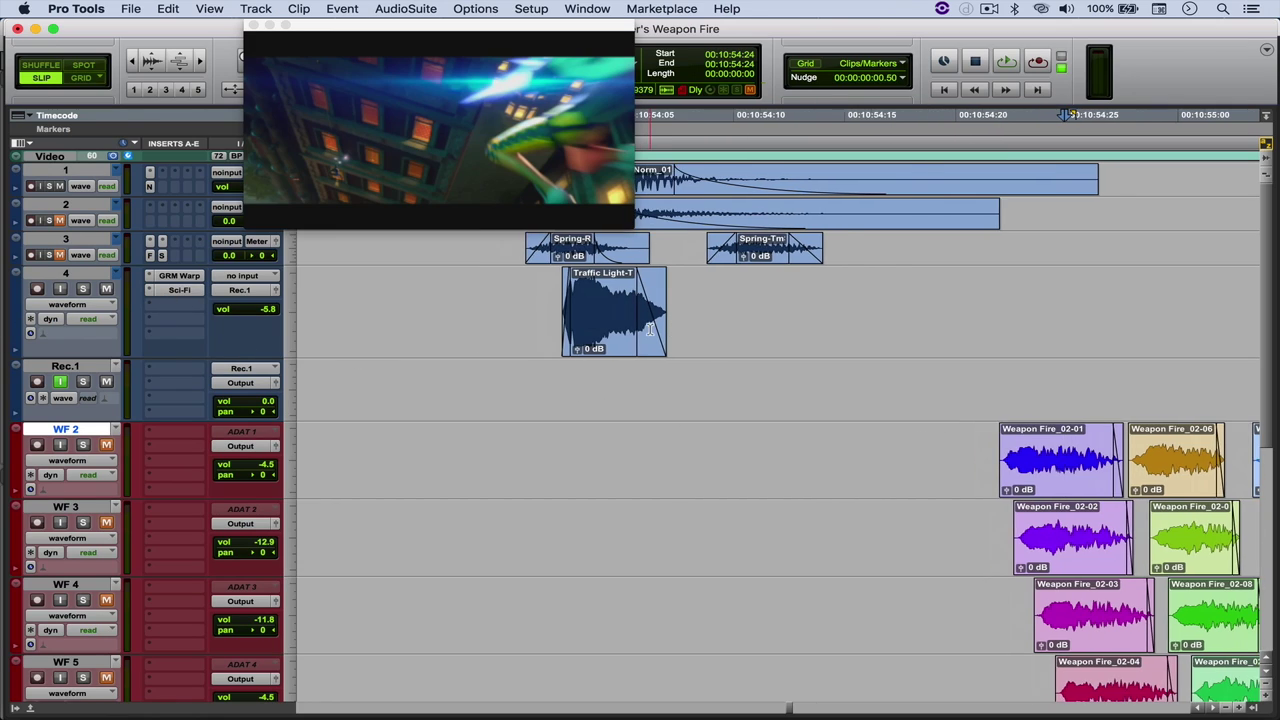
- Select a one-second range on the Rec.1 track and open the Preferences
left_click_drag(652, 384, 1137, 390)
key("super+bracketleft")
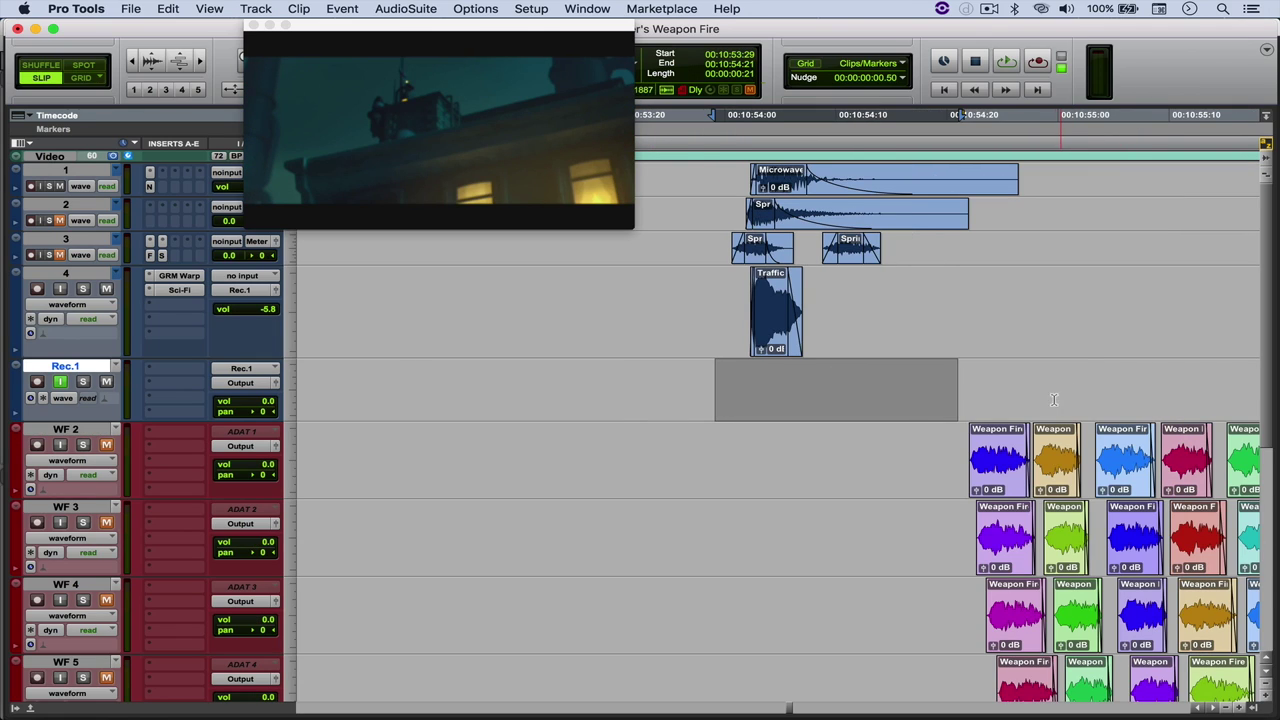
left_click(1051, 397, "shift")
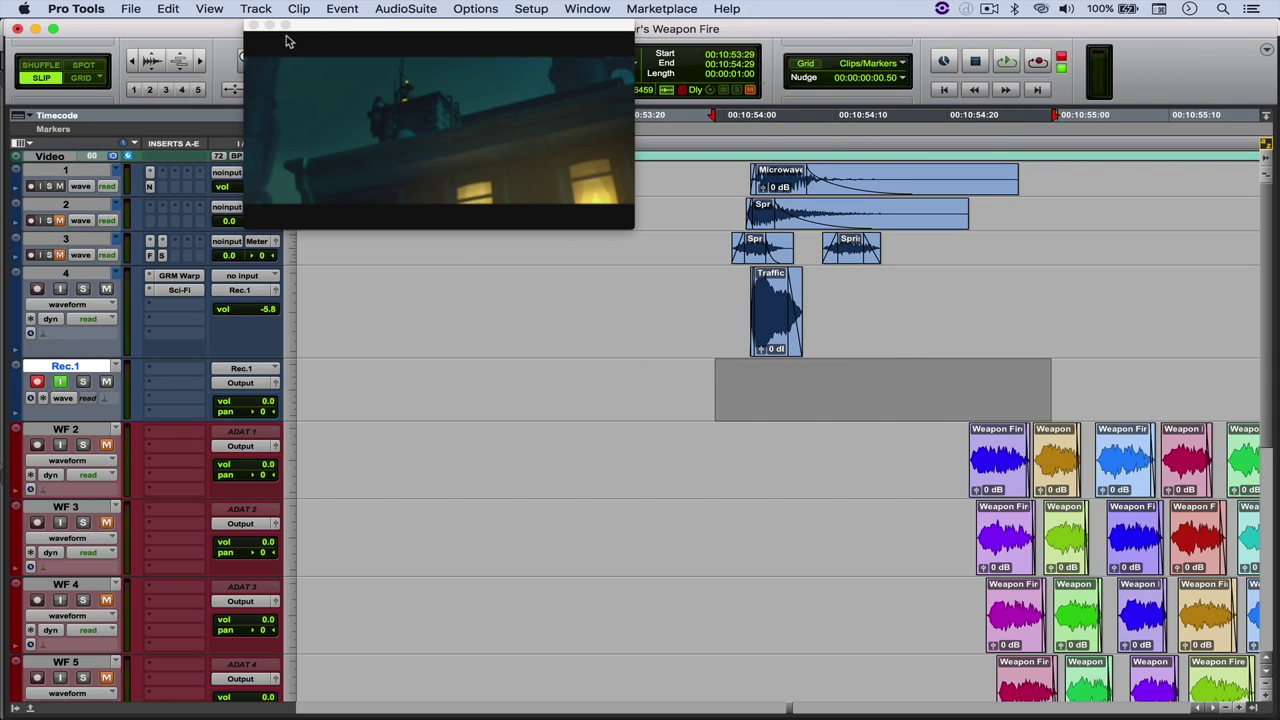
key("super+comma")
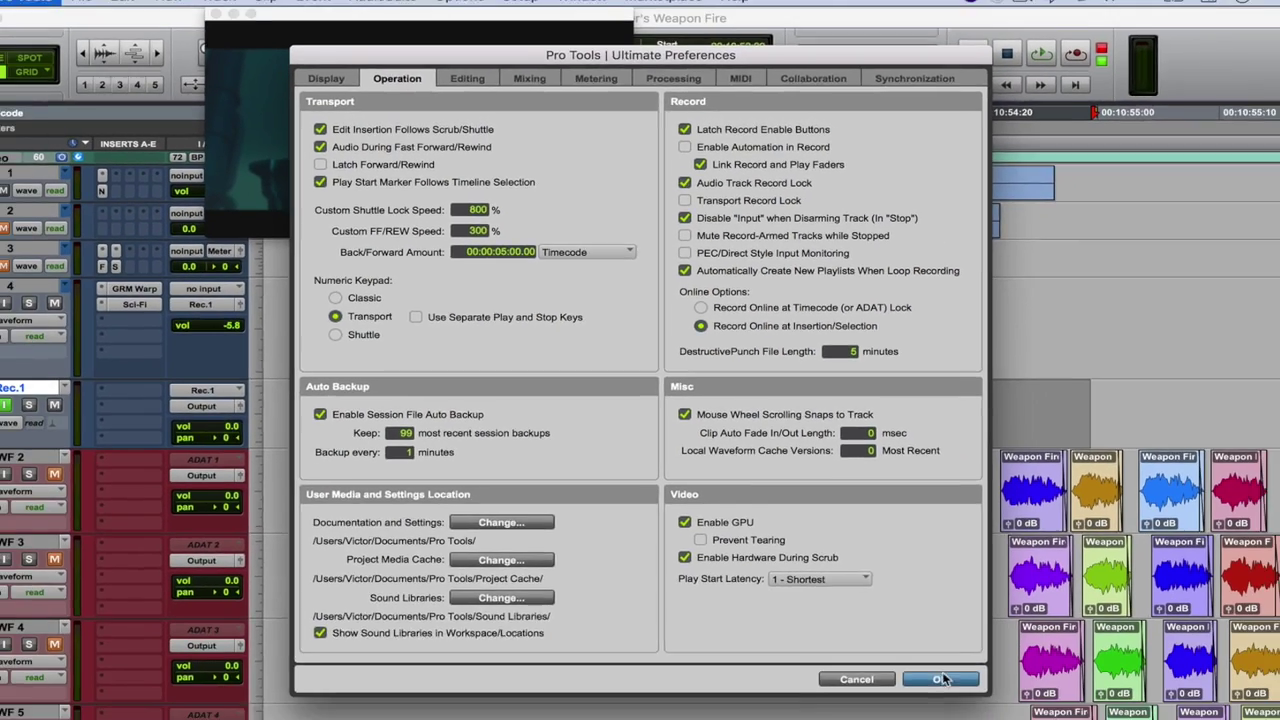
- Switch to Loop record mode and record four takes on Rec.1, Rec.1_01-01 through Rec.1_01-04
key("Return")
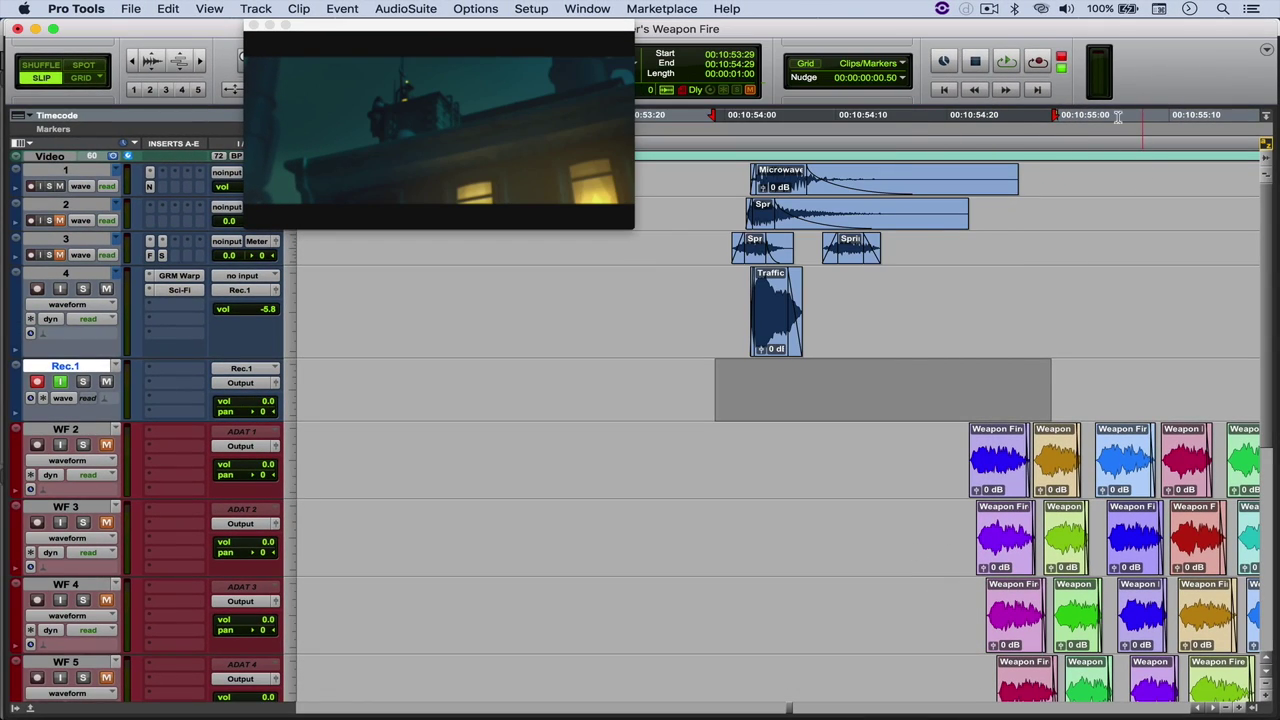
right_click(1043, 67)
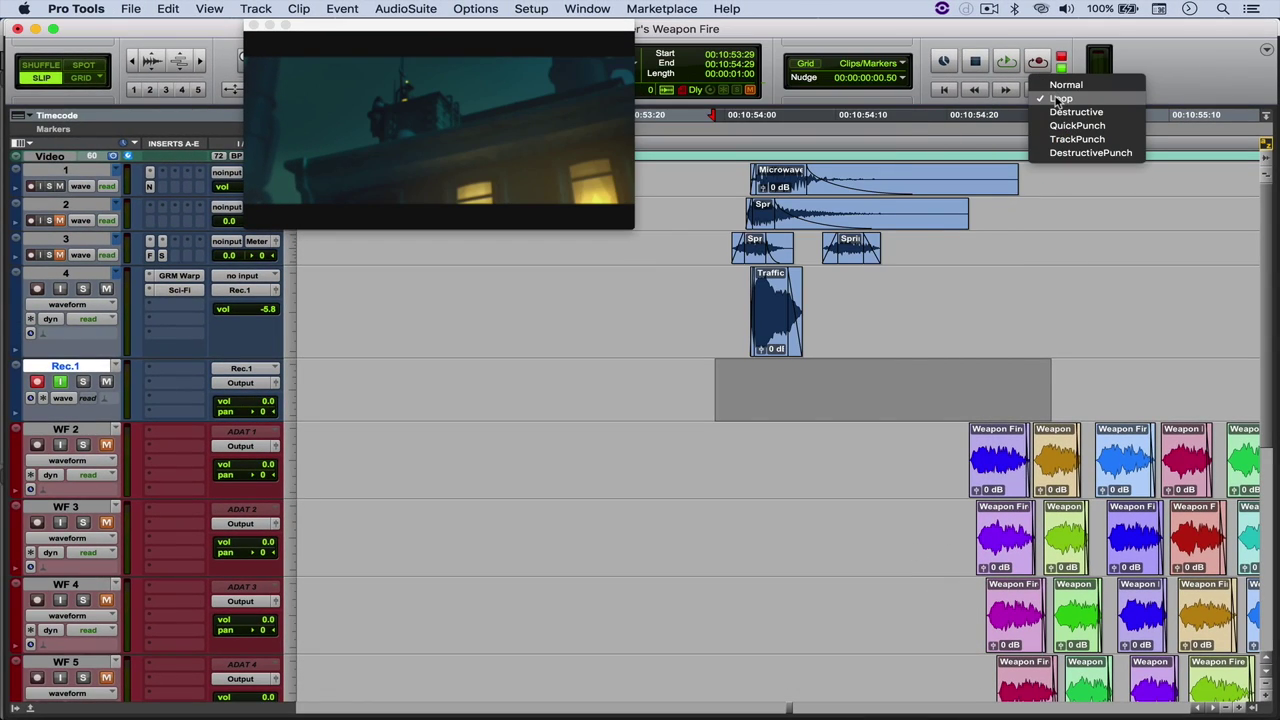
left_click(1062, 86)
left_click(1038, 61)
key("space")
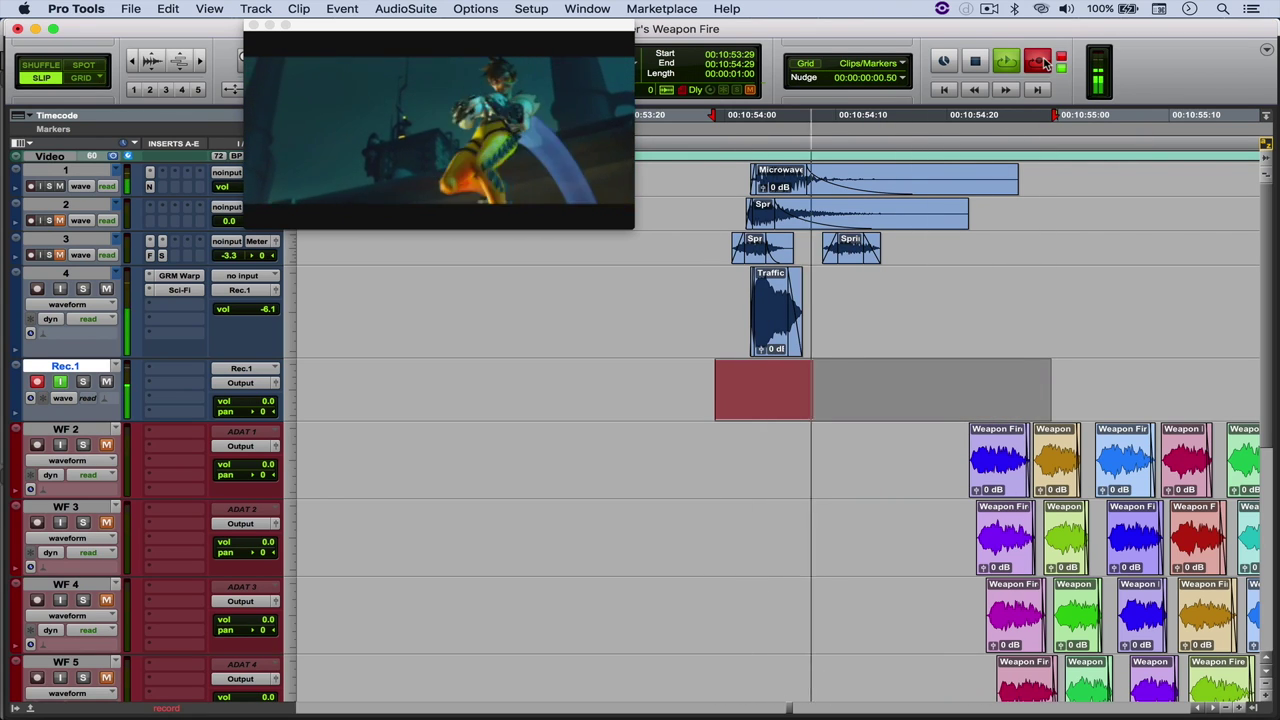
key("space")
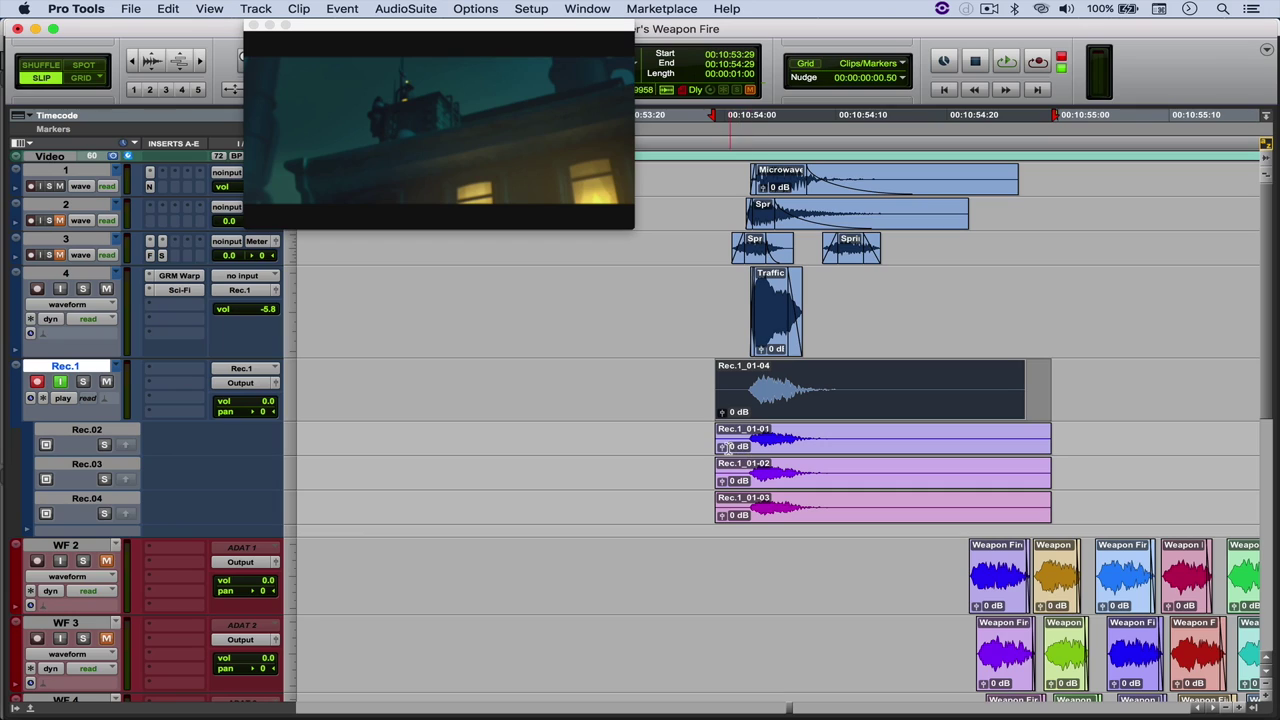
- Delete the Rec.1 track and route track 4's output to the Meter track
right_click(80, 367)
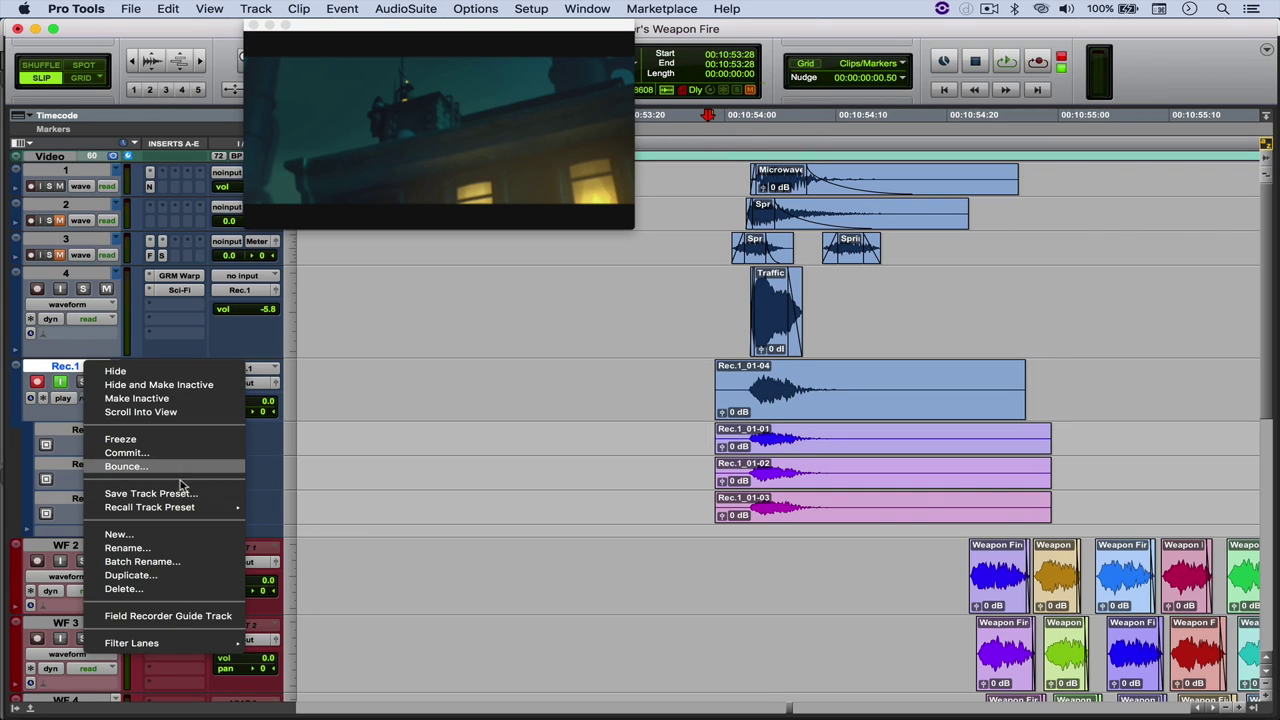
left_click(124, 588)
left_click(256, 172)
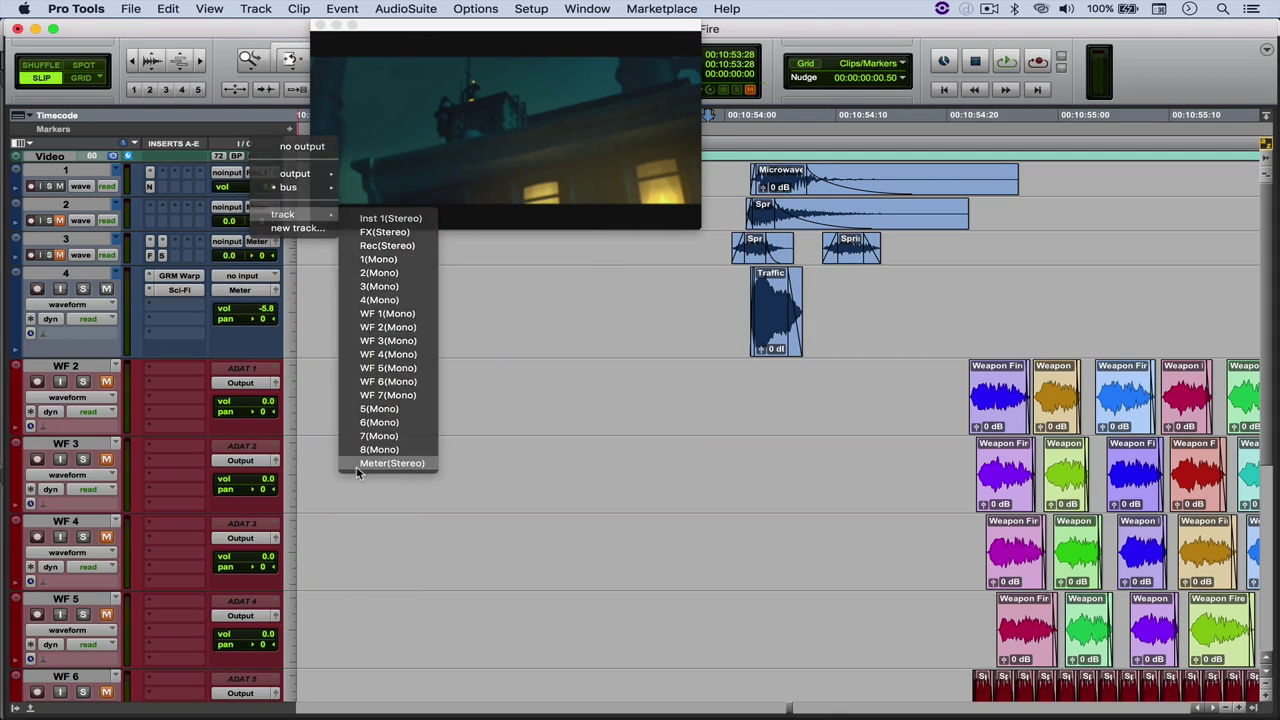
left_click(386, 463)
- Solo the WF 6 track and play it back from an edit point
scroll(855, 377, "right", 3)
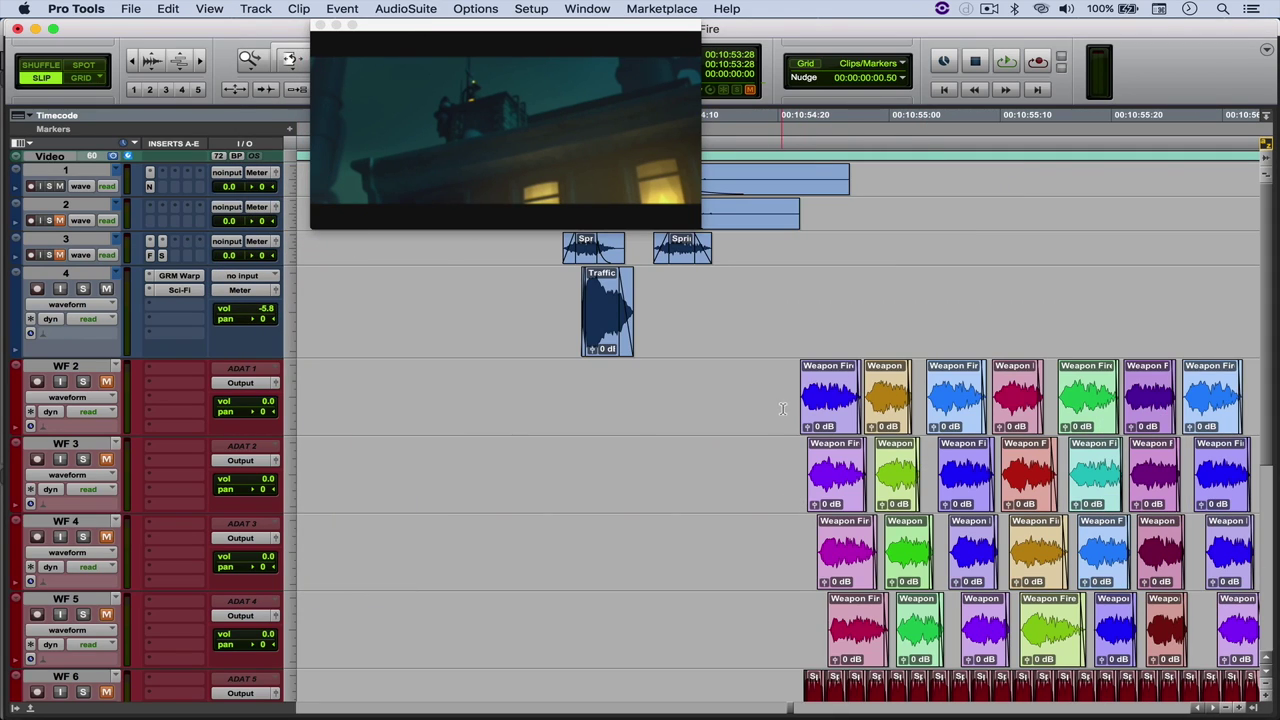
scroll(794, 398, "up", 3)
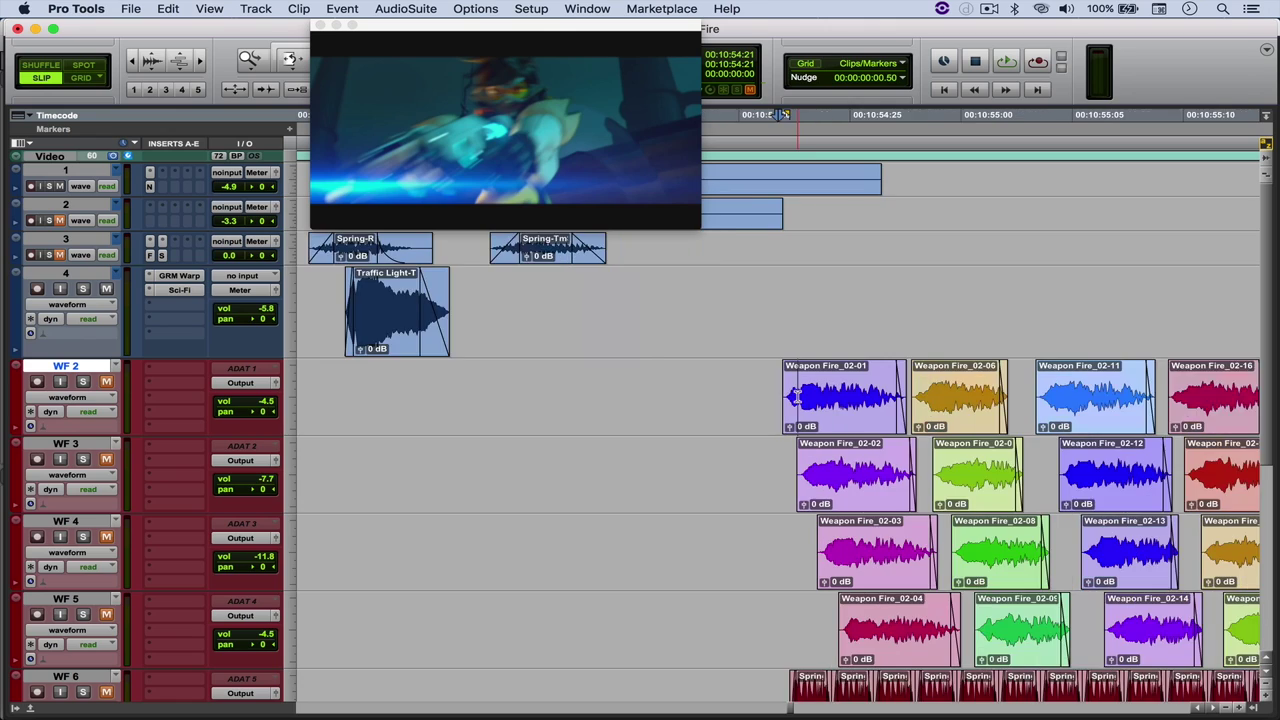
scroll(622, 396, "down", 4)
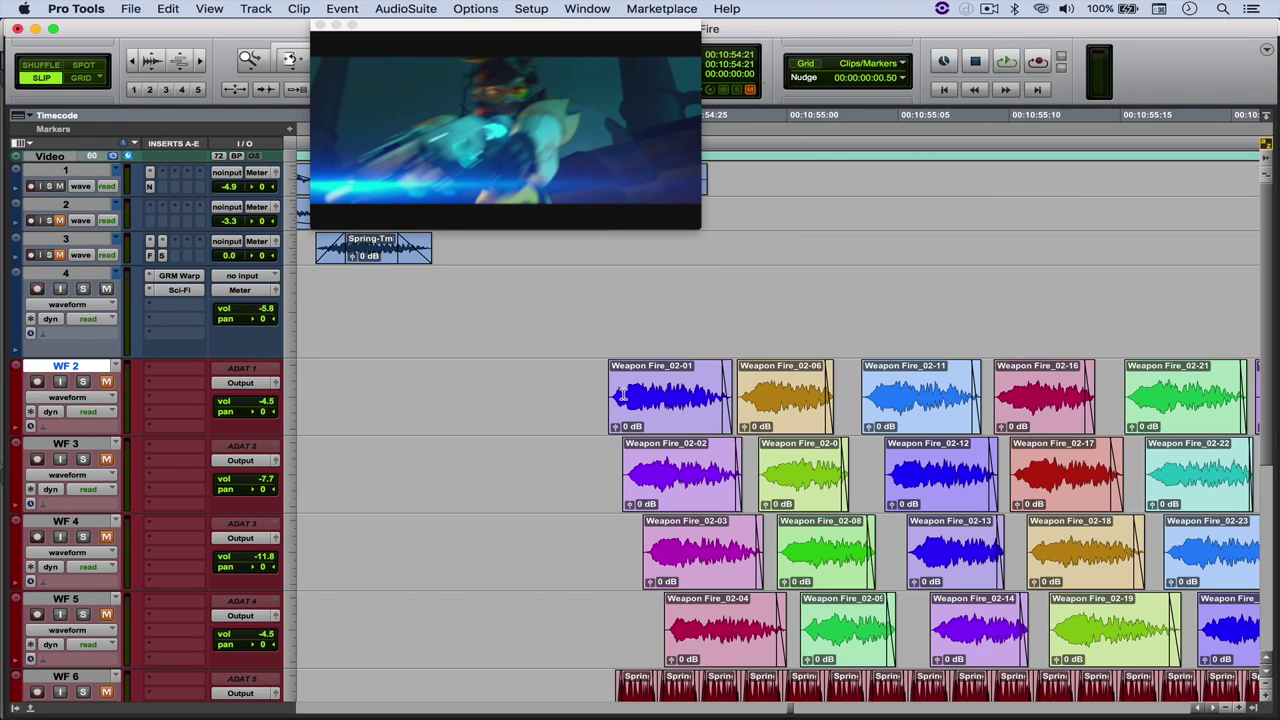
scroll(619, 419, "down", 3)
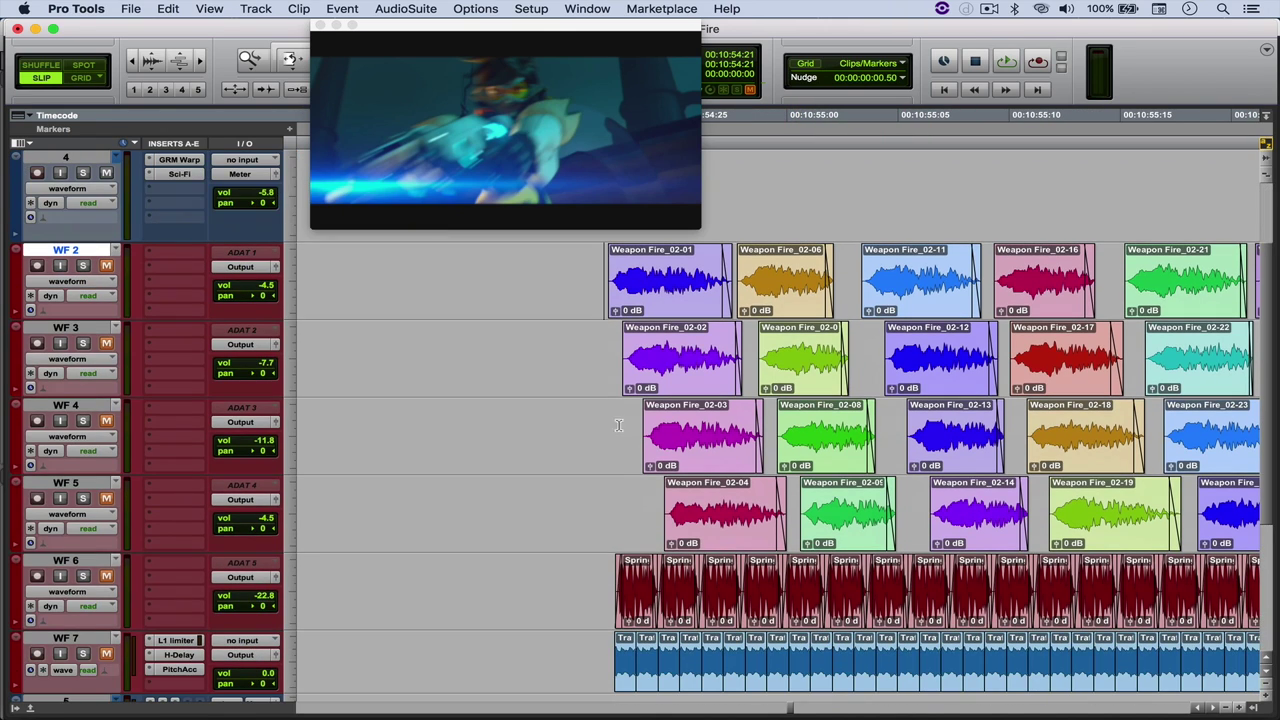
left_click(627, 587)
scroll(650, 580, "left", 2)
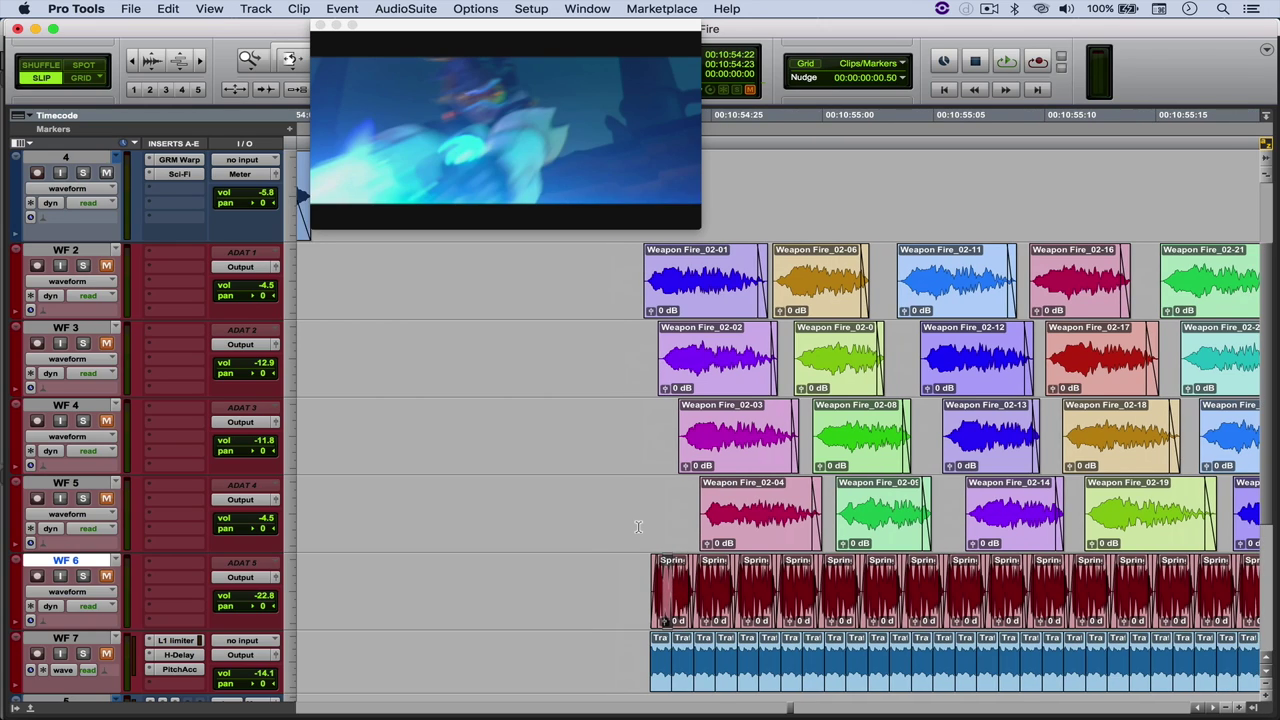
scroll(678, 570, "up", 1)
scroll(640, 595, "down", 1)
scroll(640, 595, "right", 1)
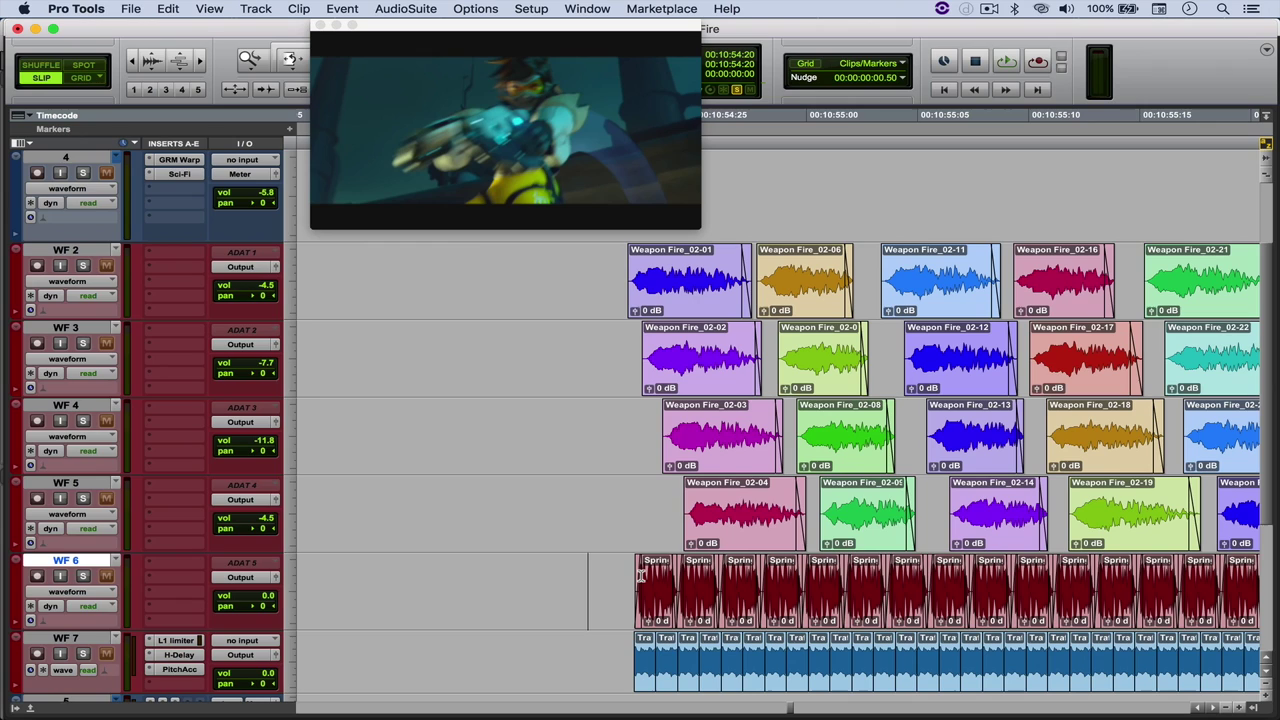
key("shift+s")
key("space")
key("space")
- Solo a taller WF 7 track and play it from 00:10:54:21
scroll(673, 469, "down", 3)
scroll(674, 470, "up", 3)
scroll(674, 470, "down", 3)
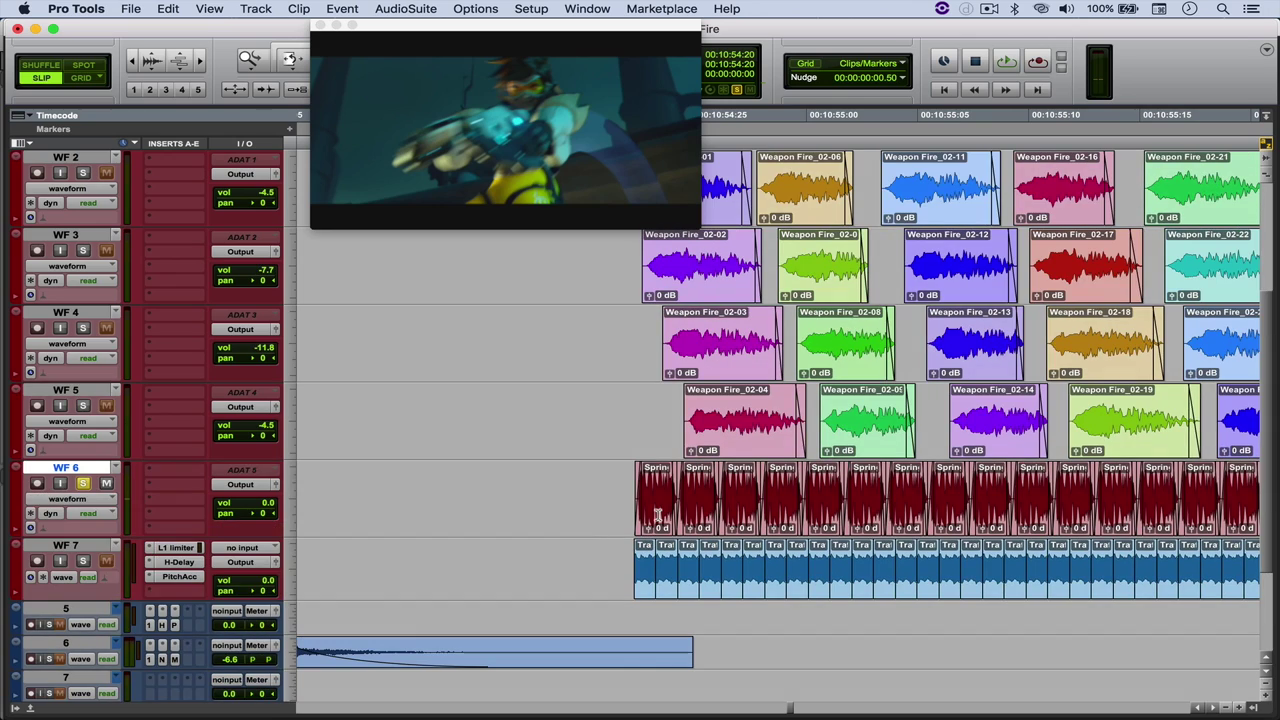
left_click(630, 567)
key("shift+s")
key("ctrl+Up")
key("r")
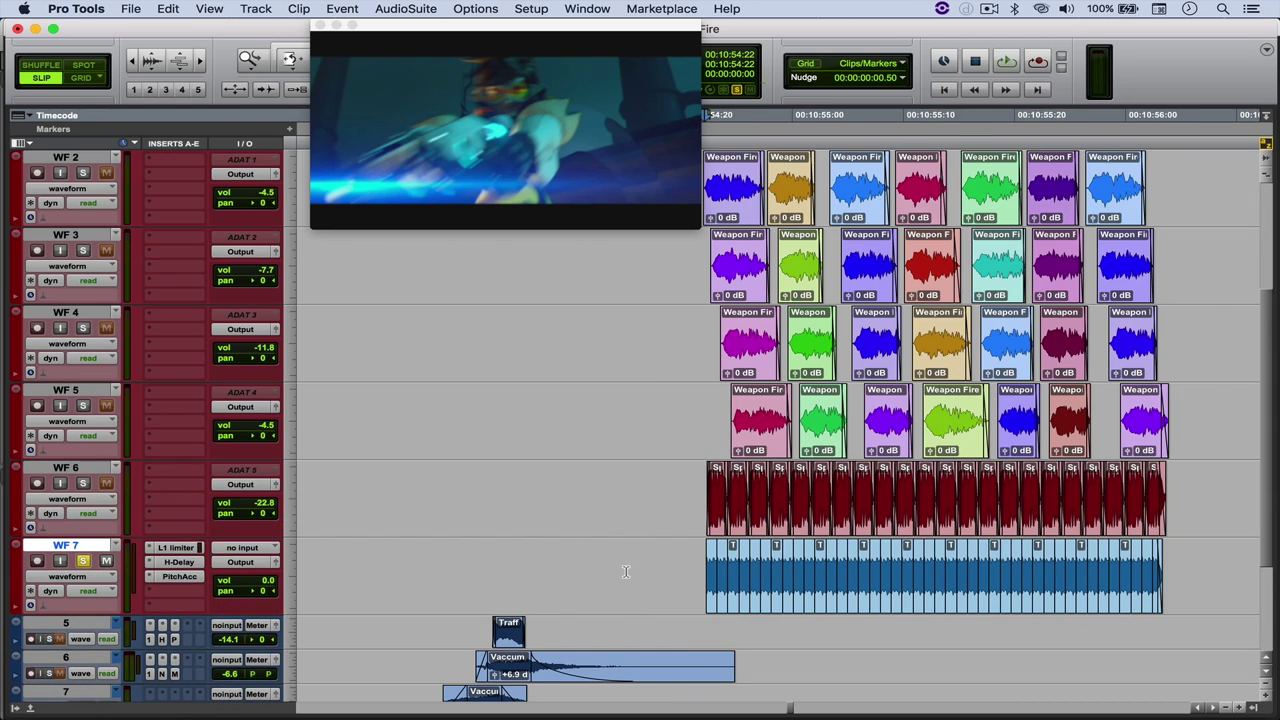
left_click(512, 627)
key("t")
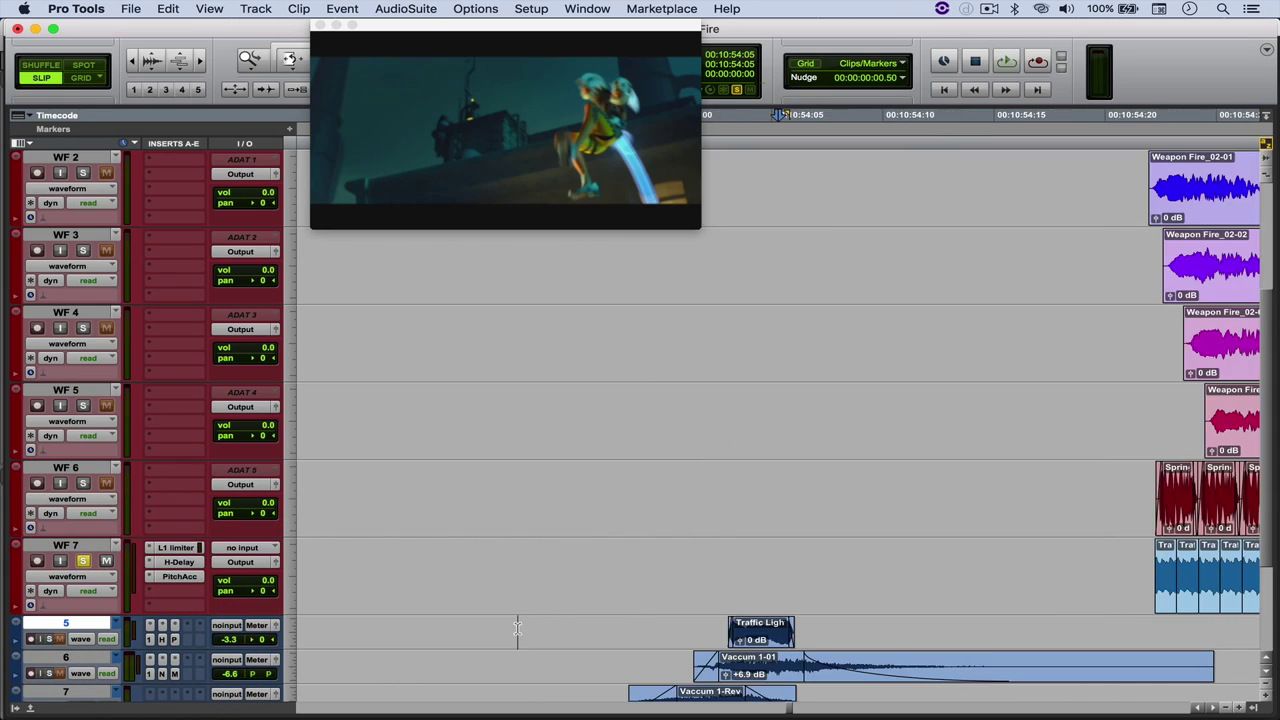
key("t")
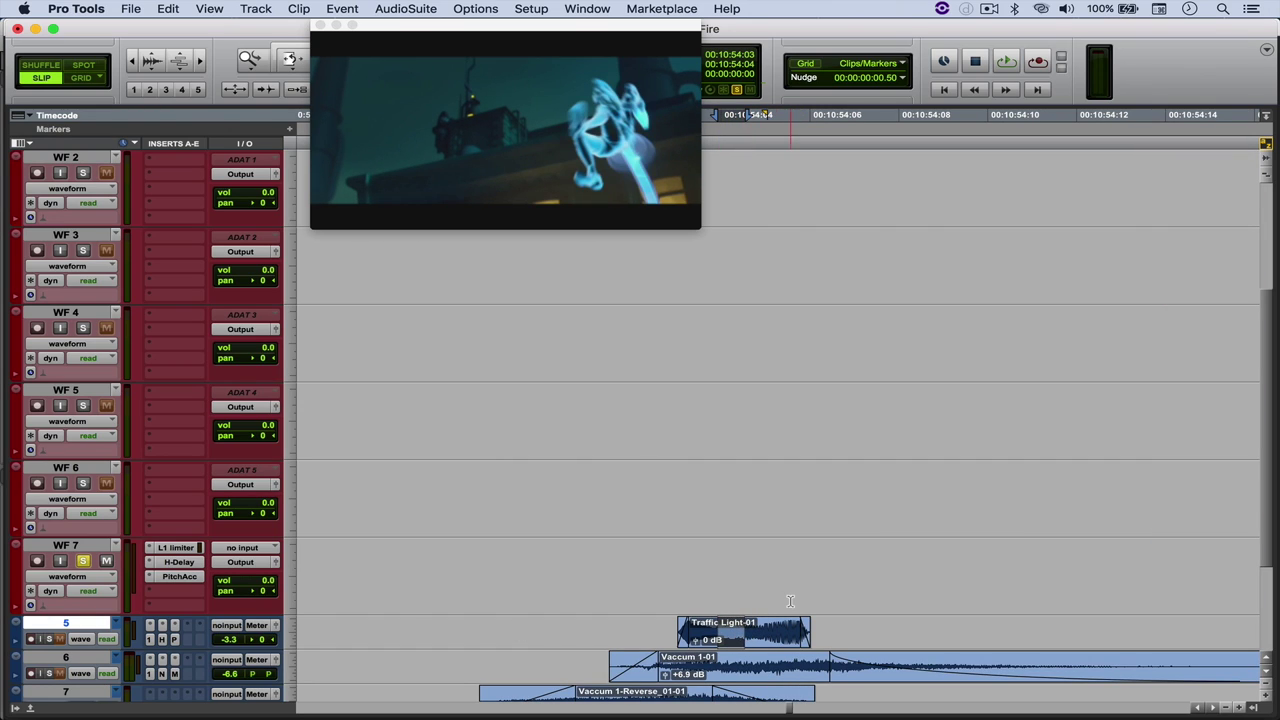
scroll(740, 630, "right", 10)
left_click(724, 576)
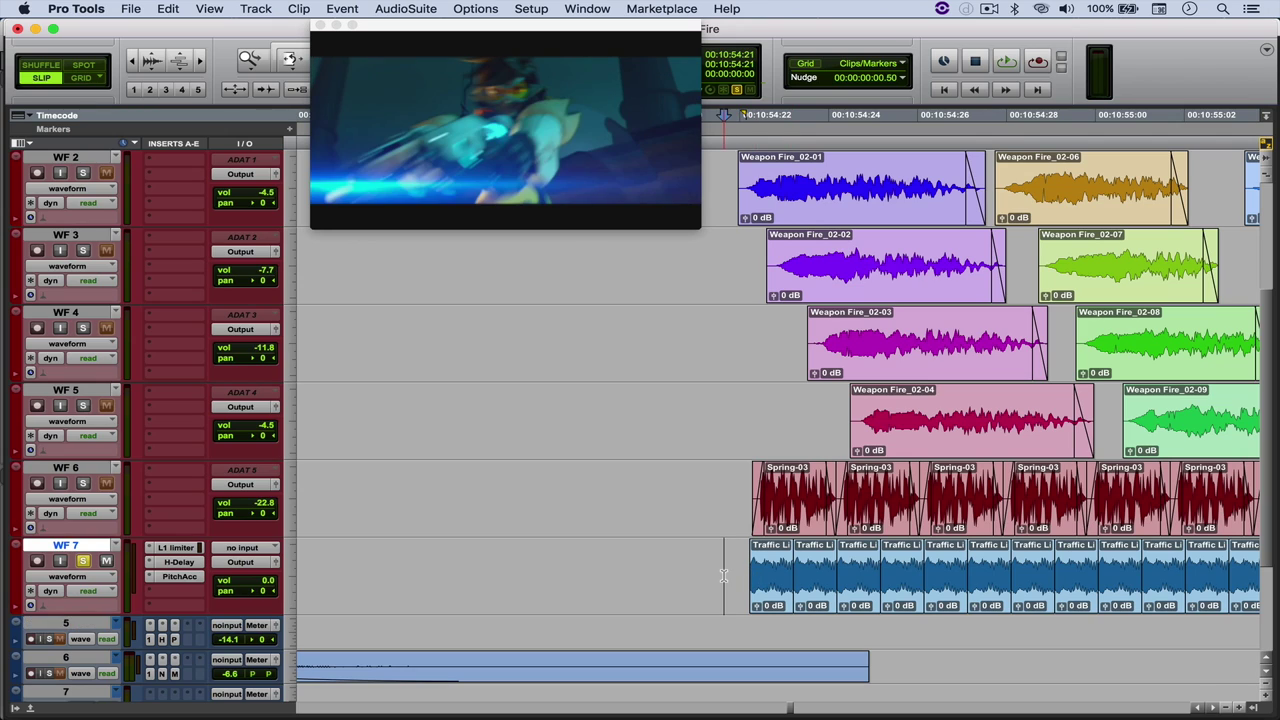
key("space")
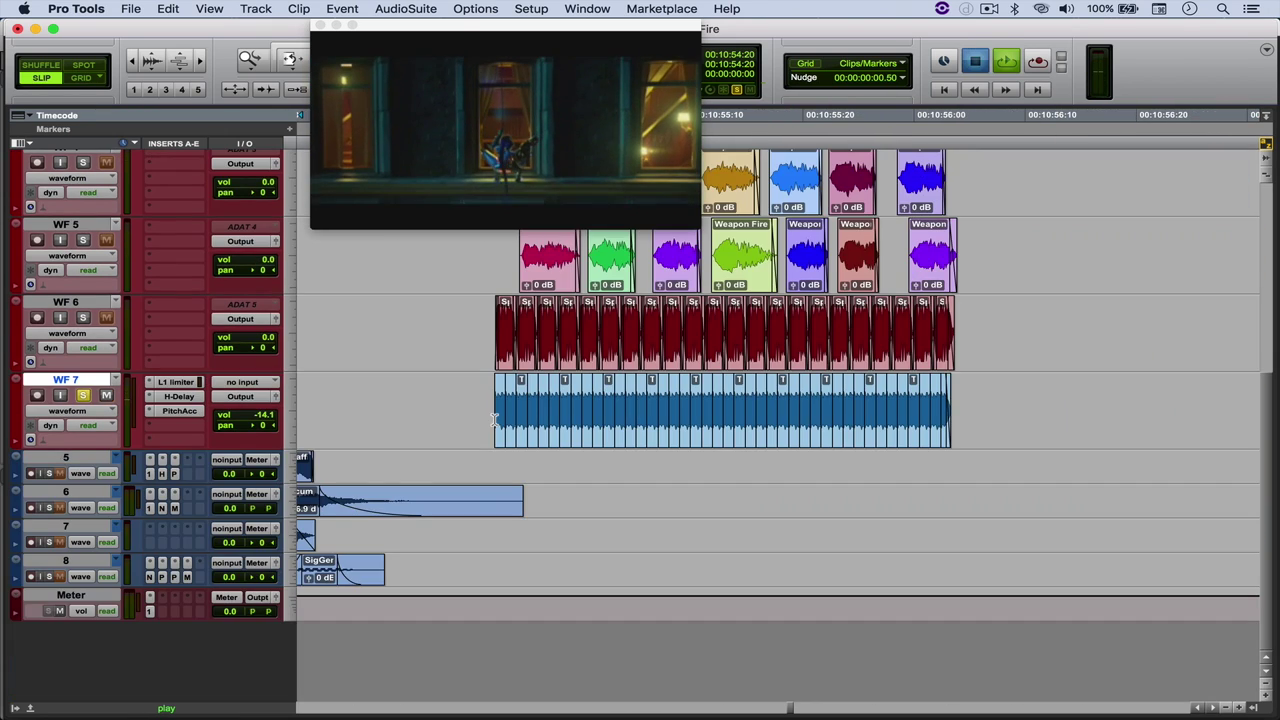
- Play back from an edit point in the WF 4 track
scroll(493, 420, "up", 5)
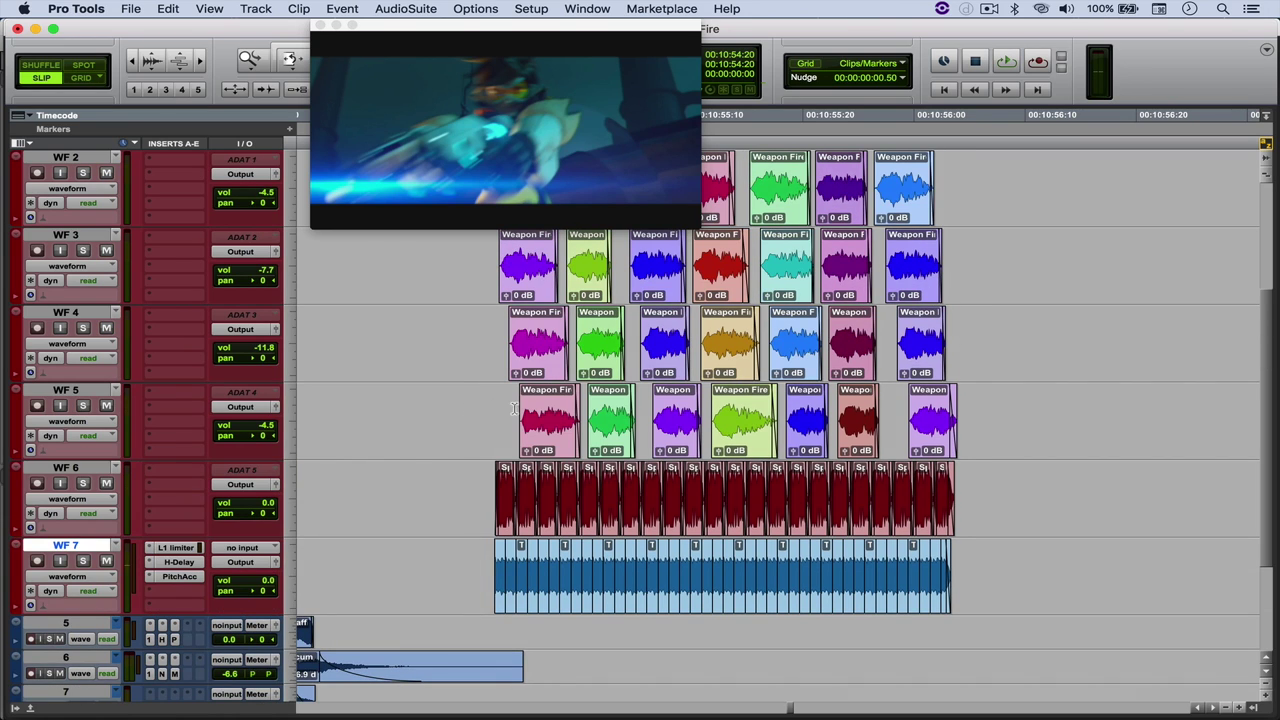
scroll(515, 409, "down", 2)
scroll(721, 395, "left", 3)
left_click(543, 335)
key("space")
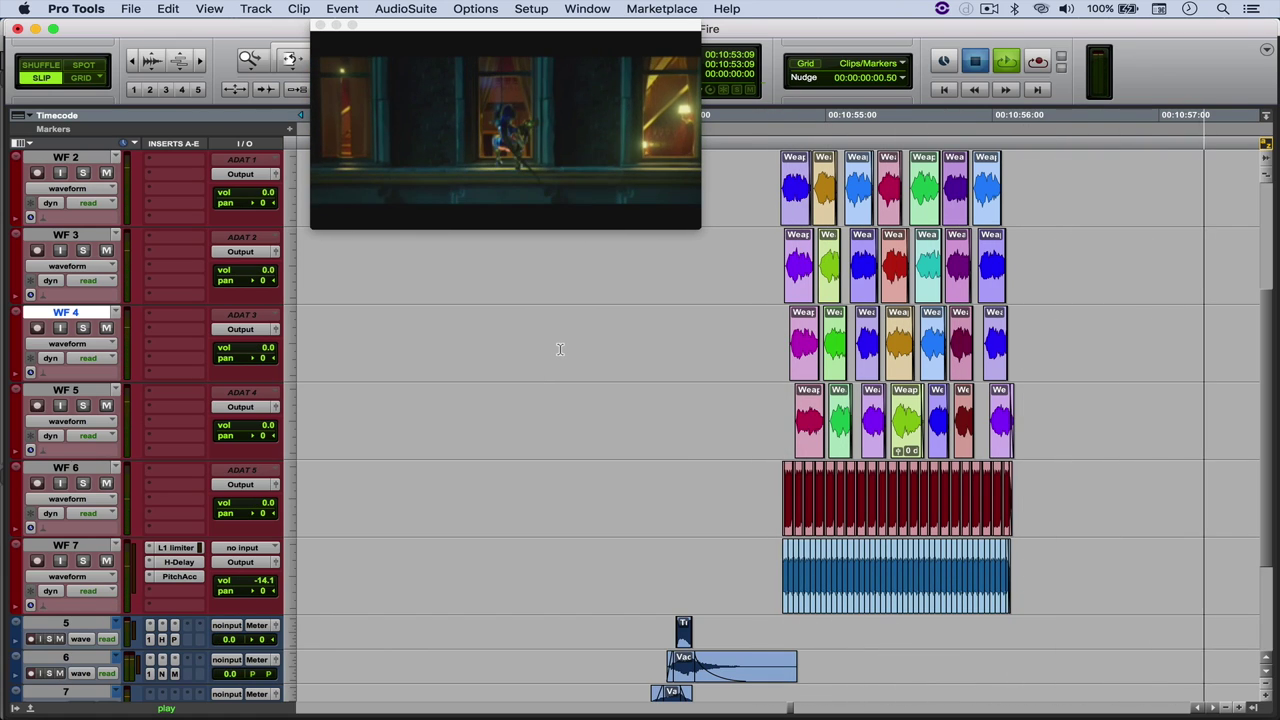
key("space")
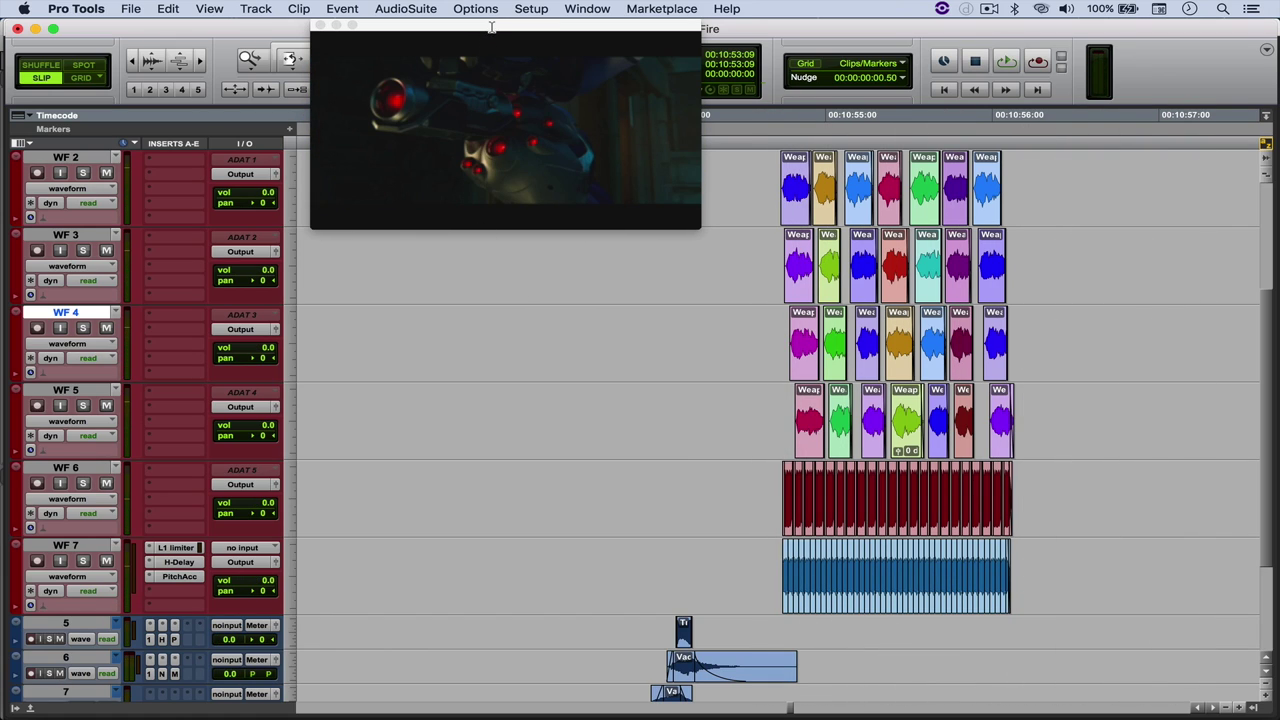
left_click_drag(491, 27, 372, 27)
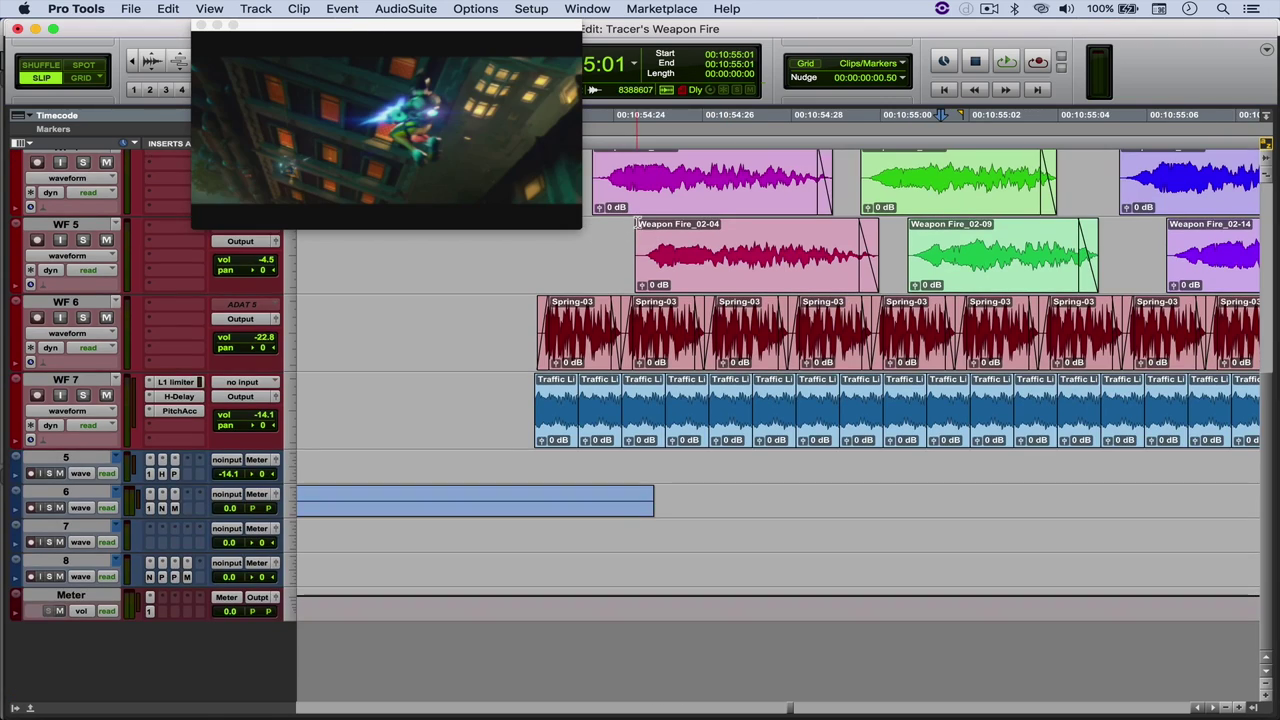
scroll(708, 338, "up", 5)
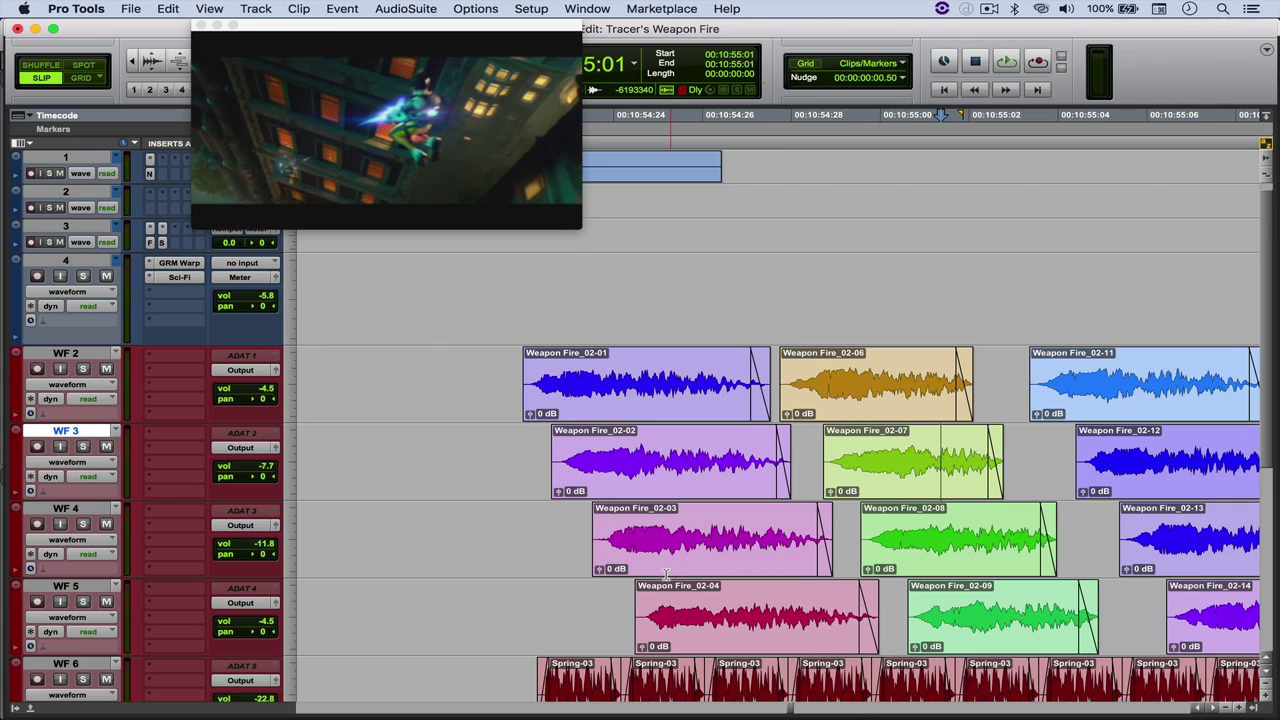
- Move the first WF 6 and WF 7 clips earlier together
scroll(666, 573, "down", 1)
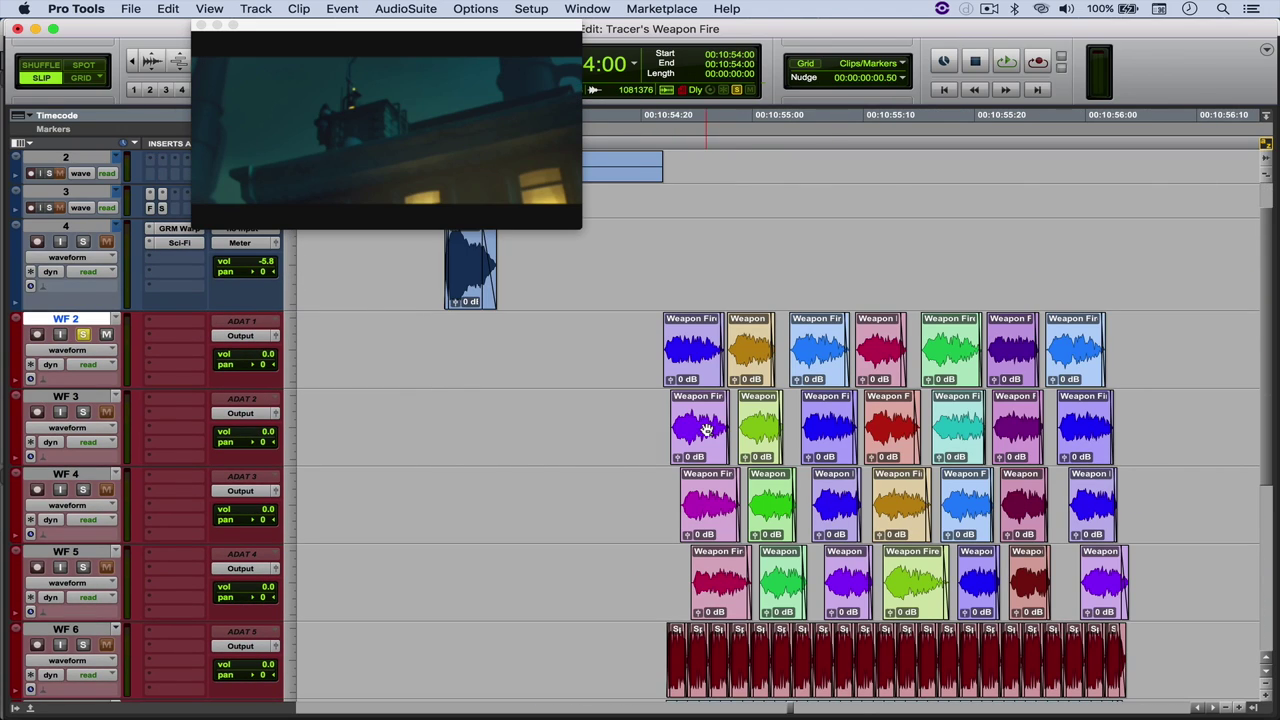
scroll(708, 430, "left", 1)
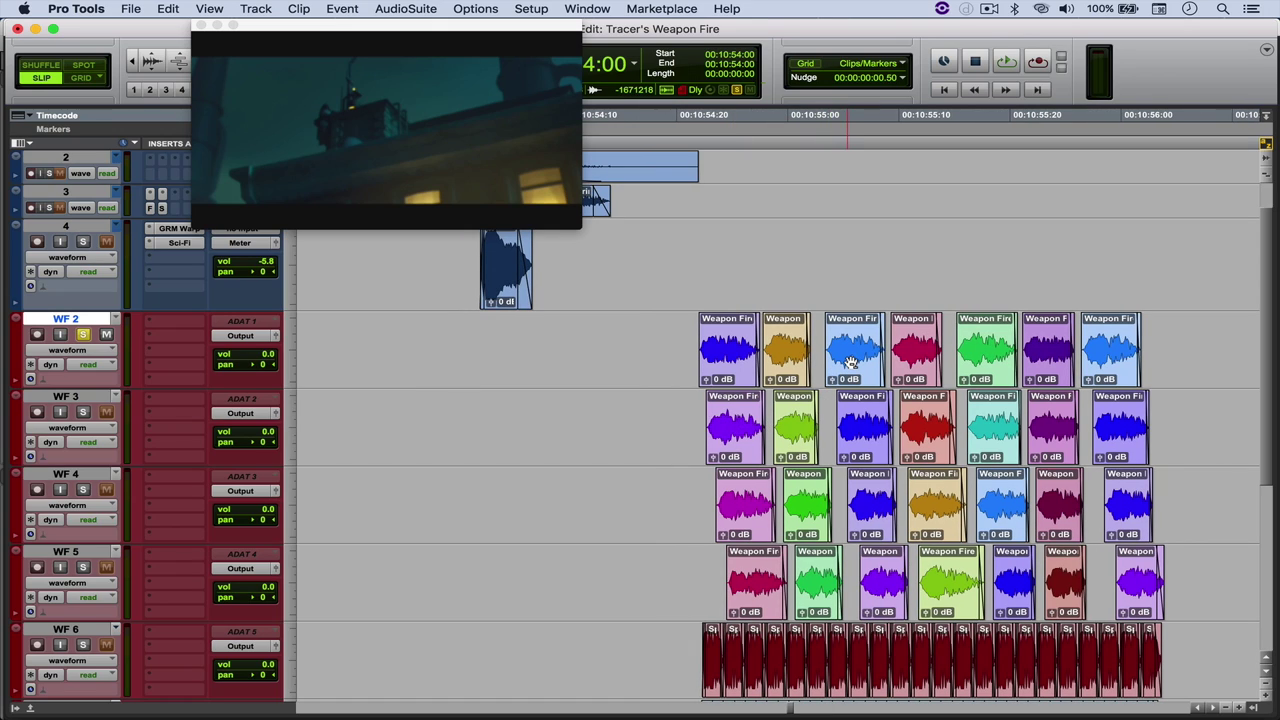
left_click_drag(850, 362, 486, 352)
scroll(507, 455, "down", 1)
left_click(710, 588)
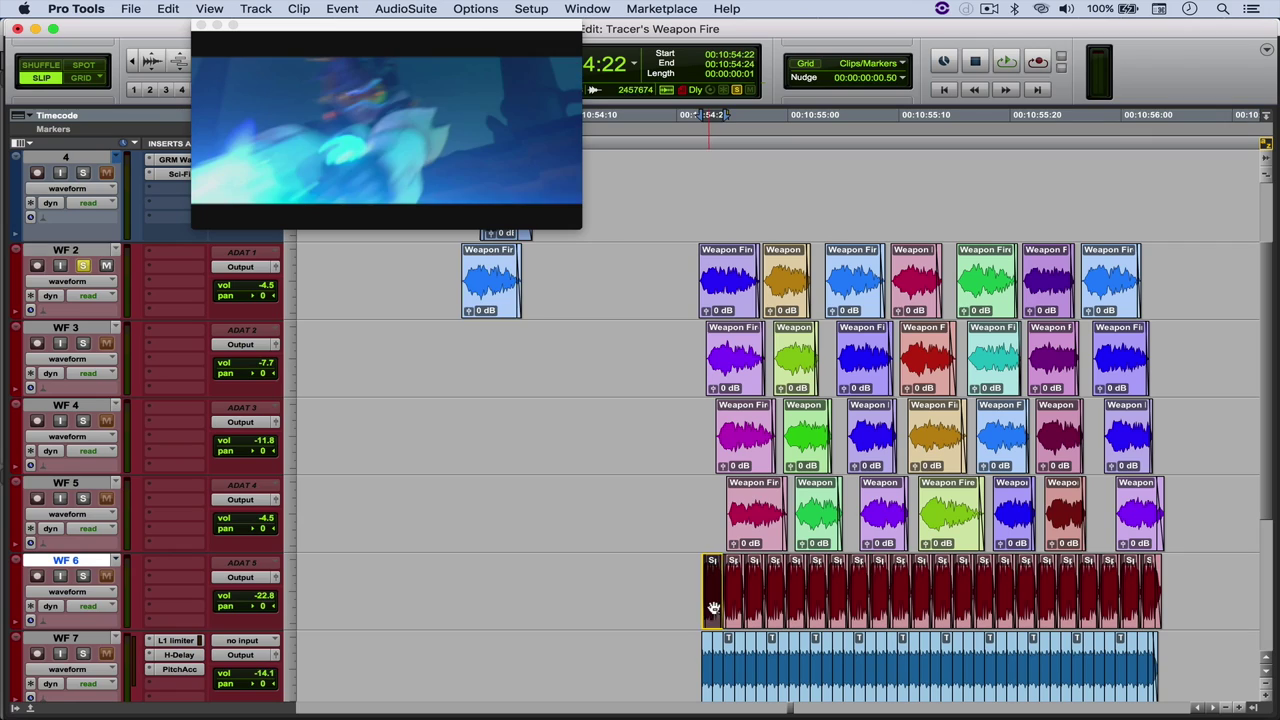
left_click(709, 655, "shift")
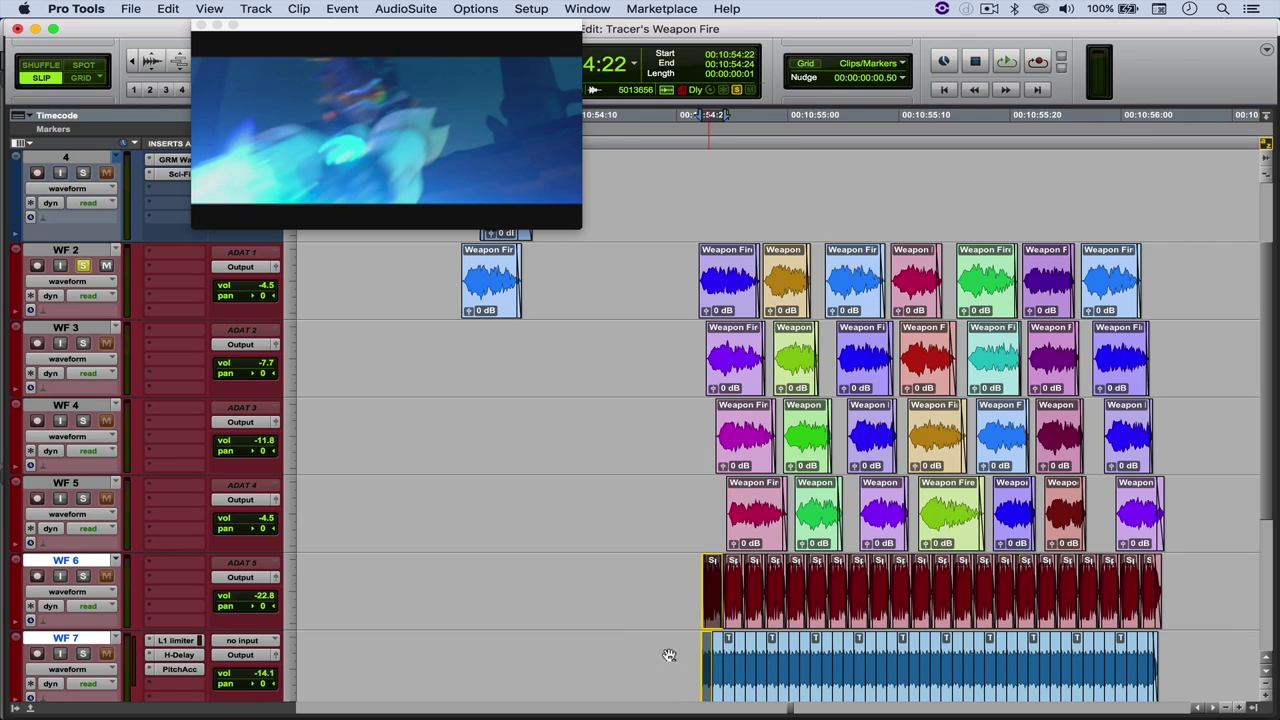
left_click_drag(712, 655, 487, 655)
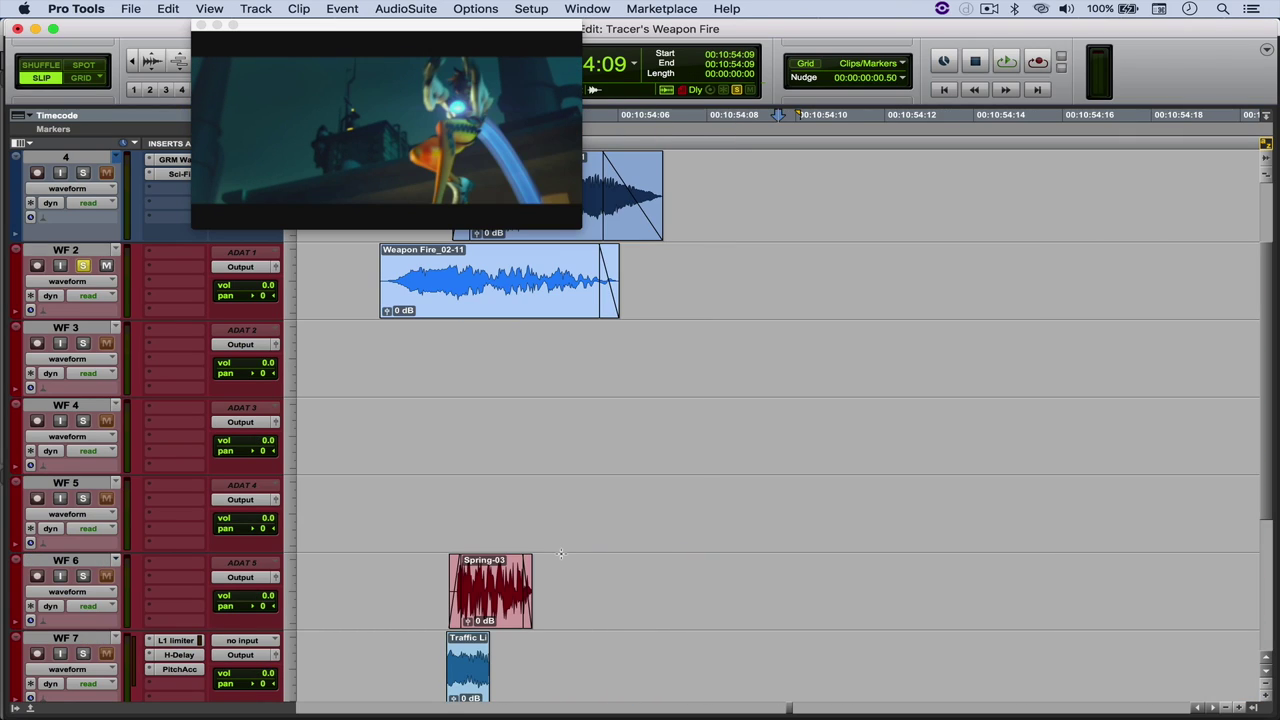
scroll(561, 553, "left", 3)
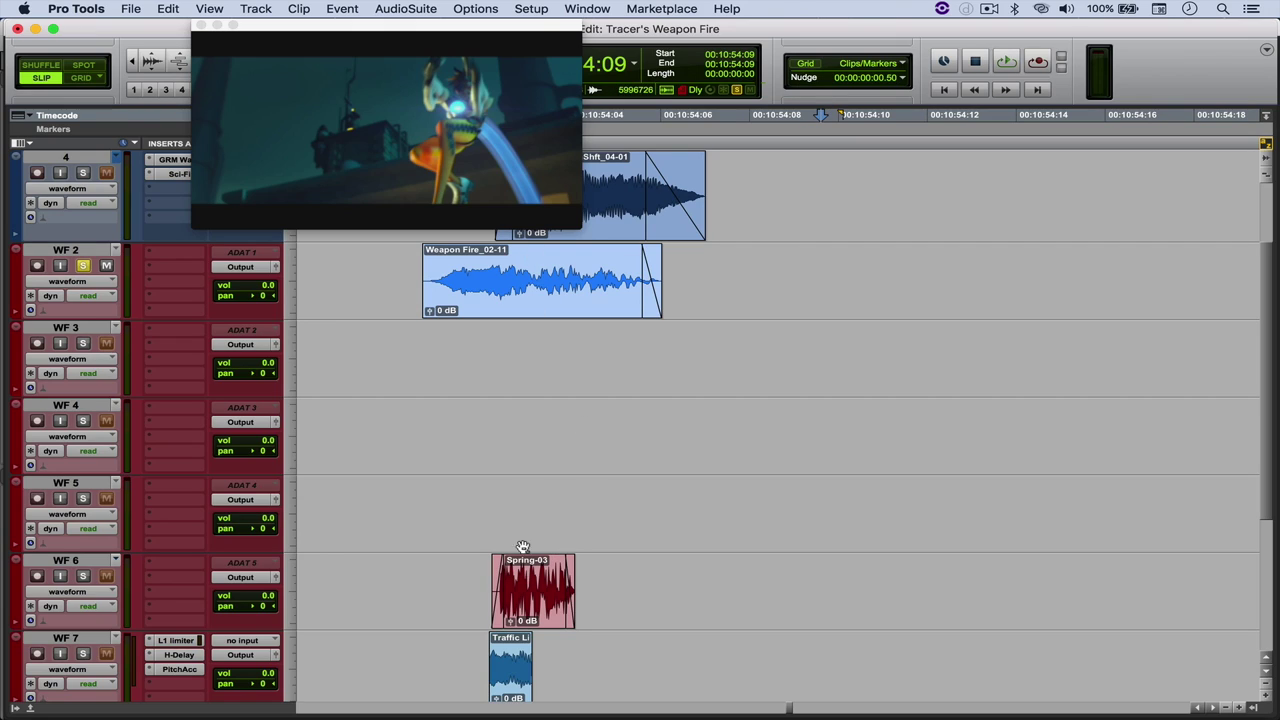
scroll(527, 482, "left", 3)
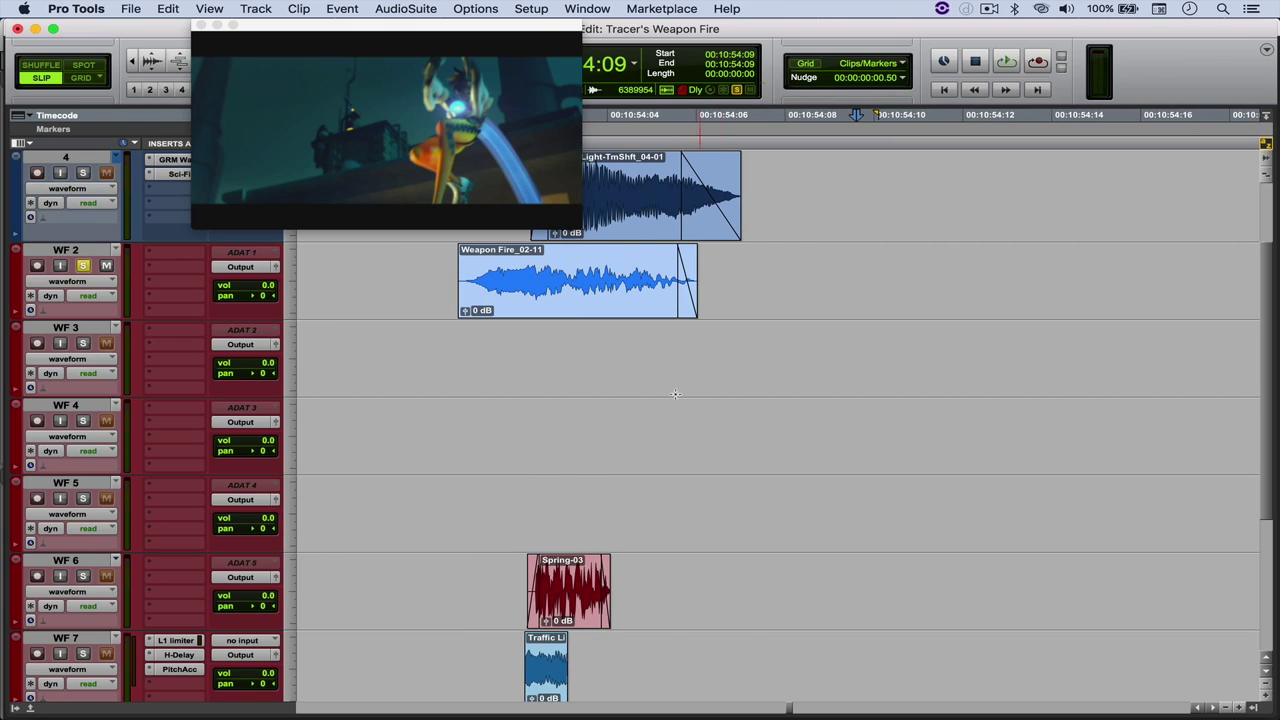
- Locate Weapon Fire.wav in the DnL Weapons Bounced Files folder, then return to Wwise
left_click(666, 29, "super")
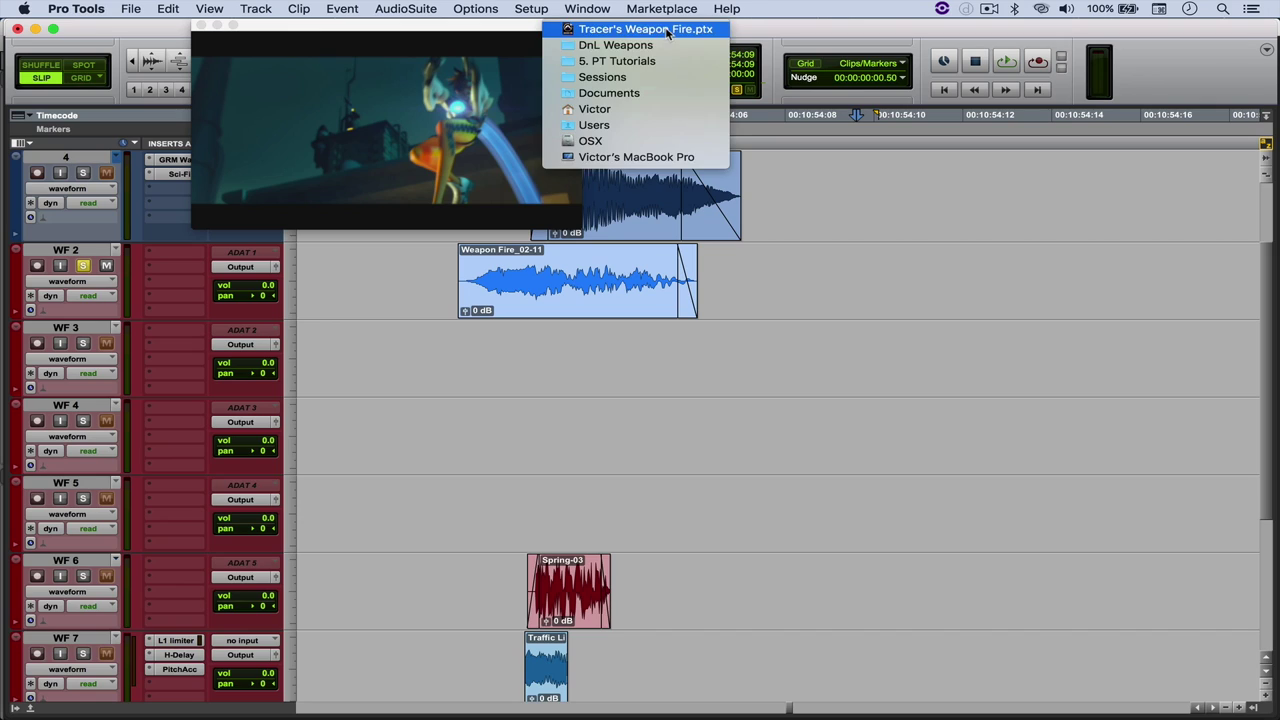
left_click(616, 45)
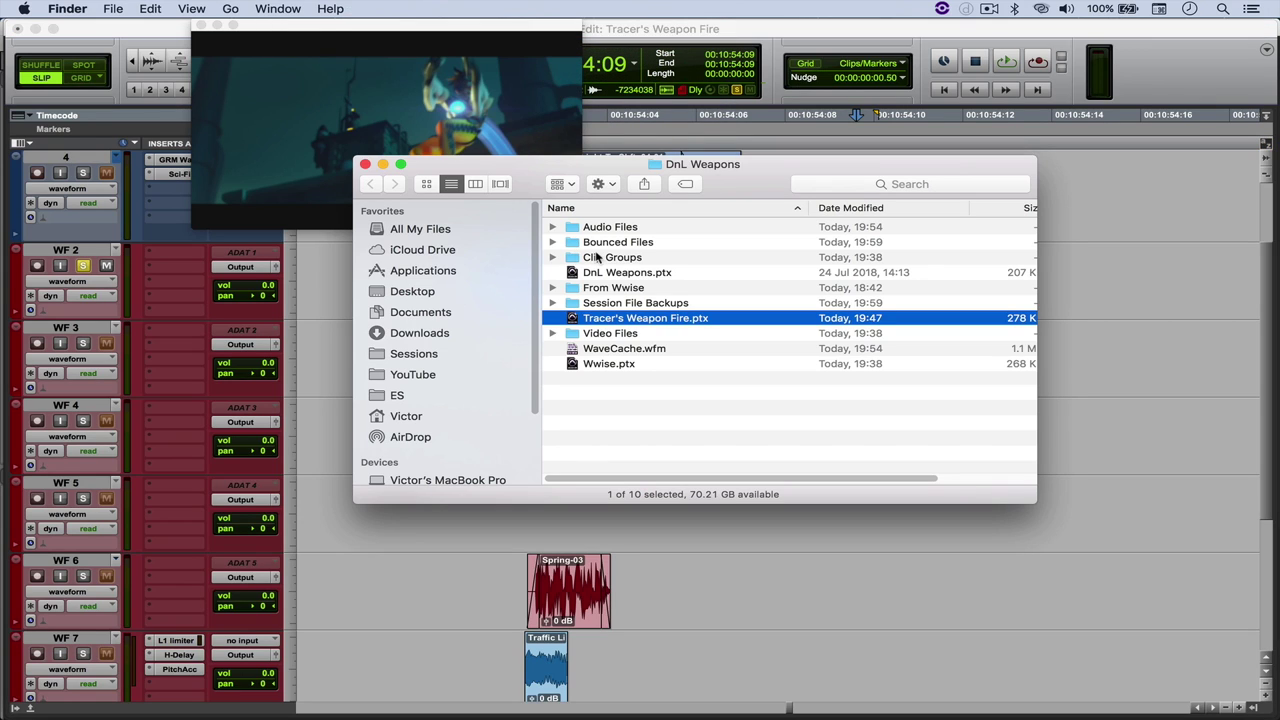
double_click(600, 242)
left_click(621, 258)
key("super+Tab")
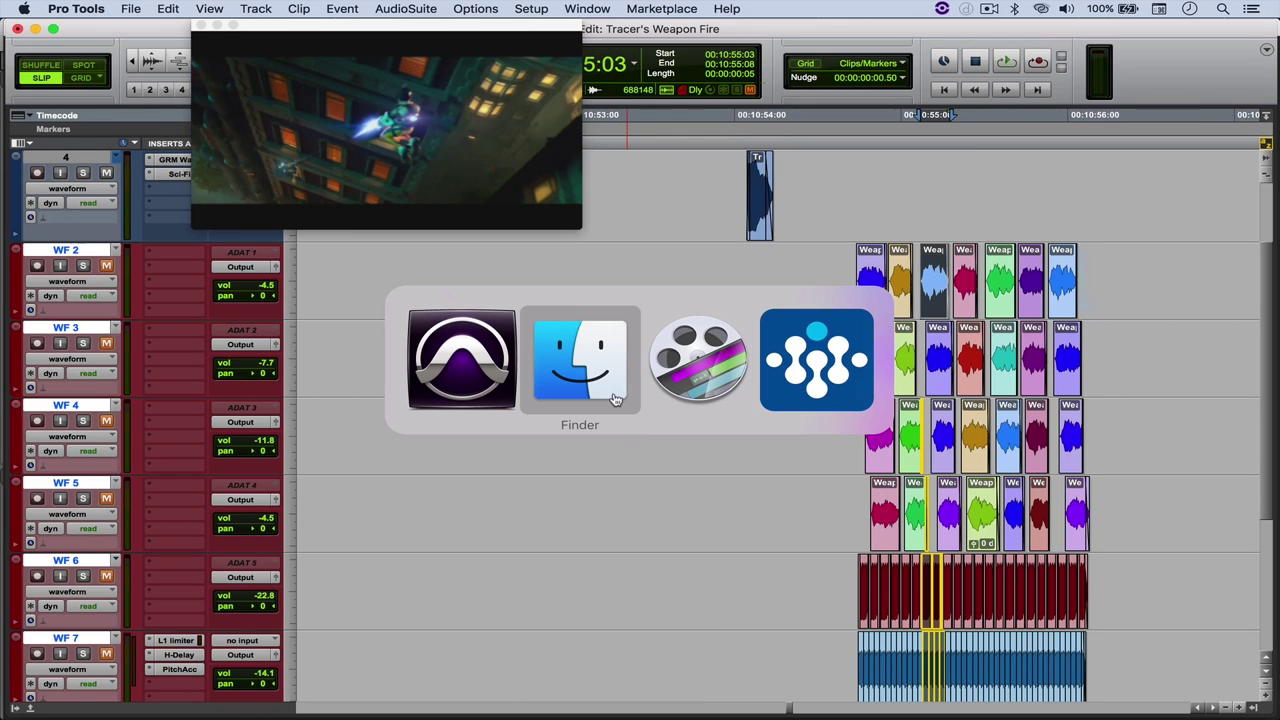
key("super+Tab")
key("super+Tab")
- Create a work unit named Linear Media under the Actor-Mixer Hierarchy
left_click(108, 182)
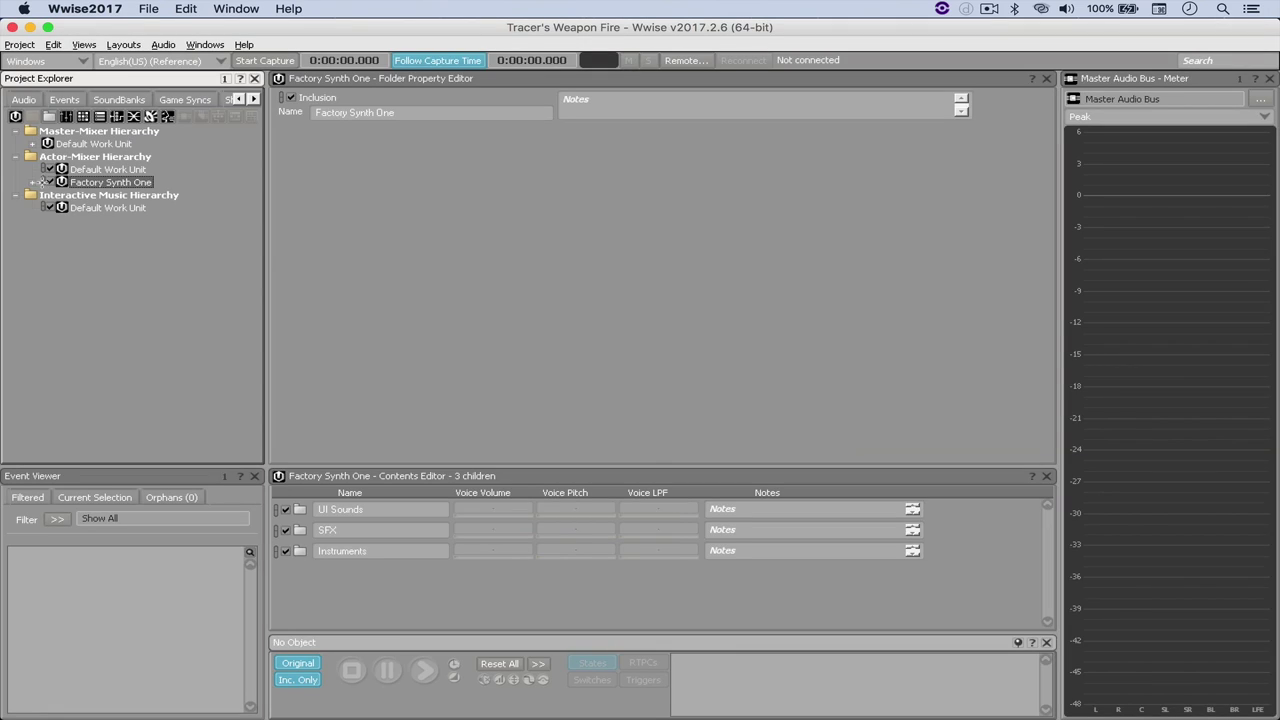
left_click(58, 158)
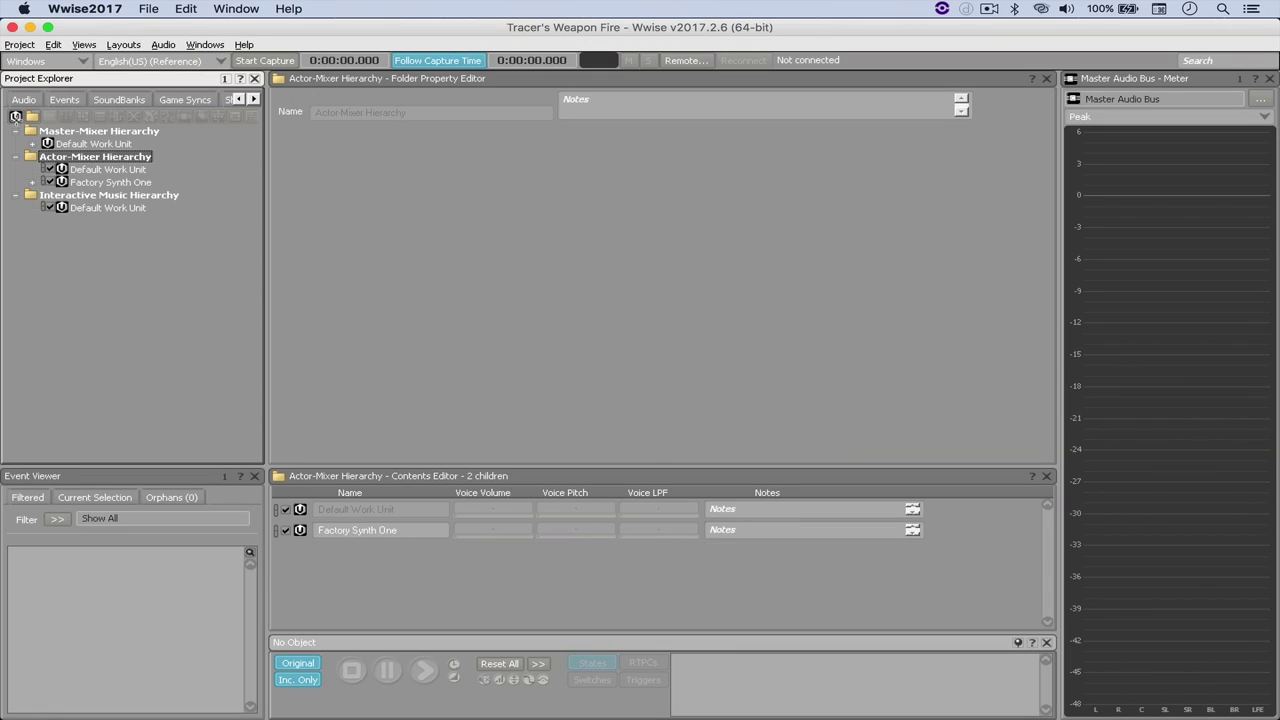
left_click(15, 116)
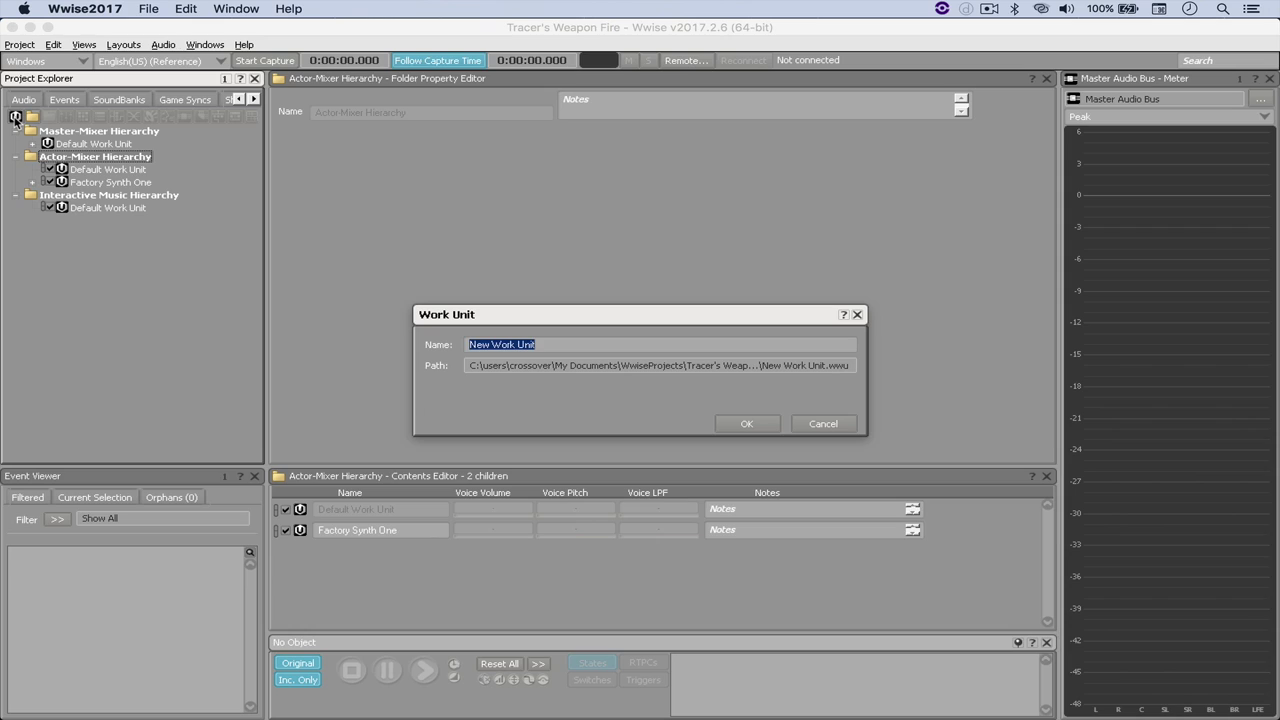
type("Linear M")
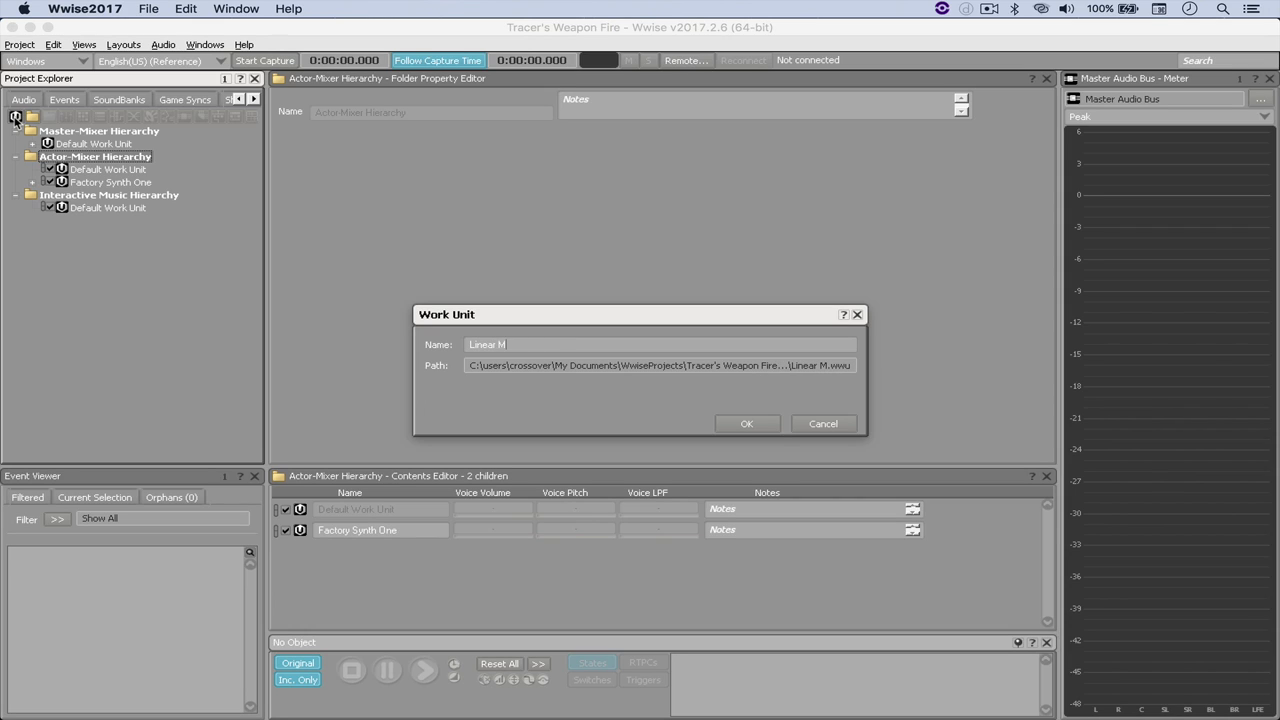
type("edia")
key("Return")
left_click(98, 195)
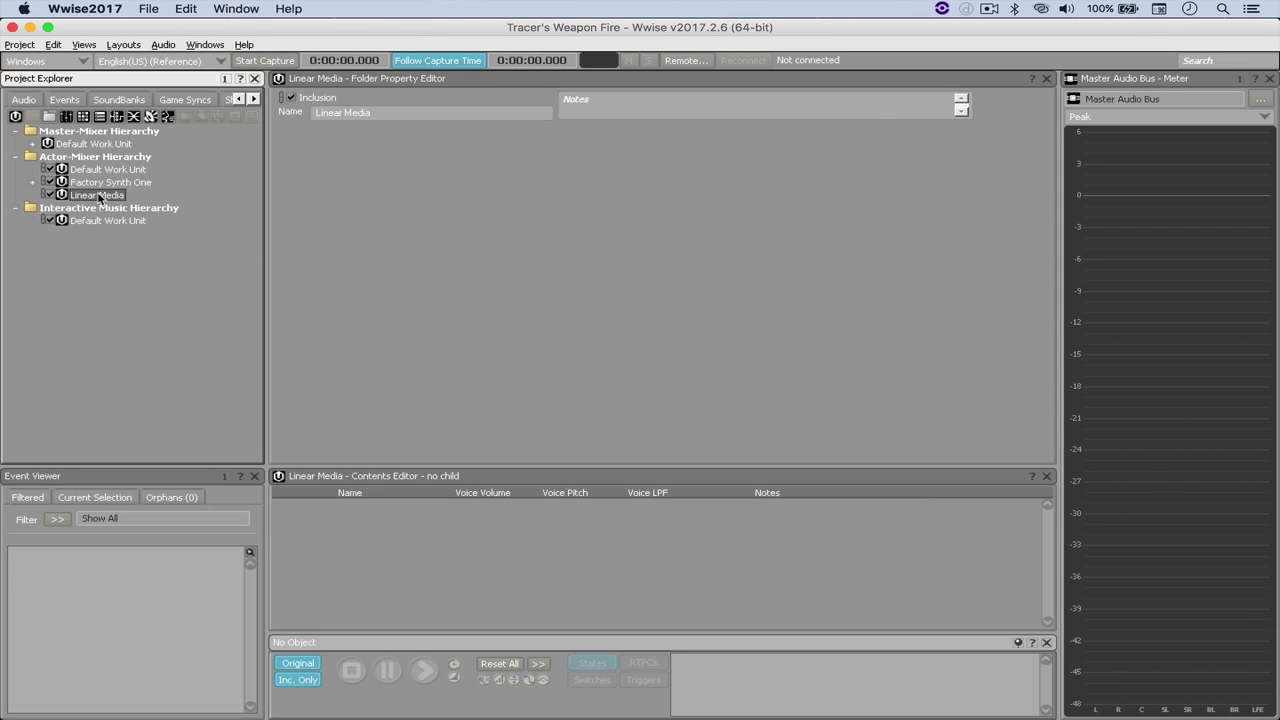
- Import the three bounced Weapon Fire WAVs from Finder into Linear Media
key("super+Tab")
key("super+Tab")
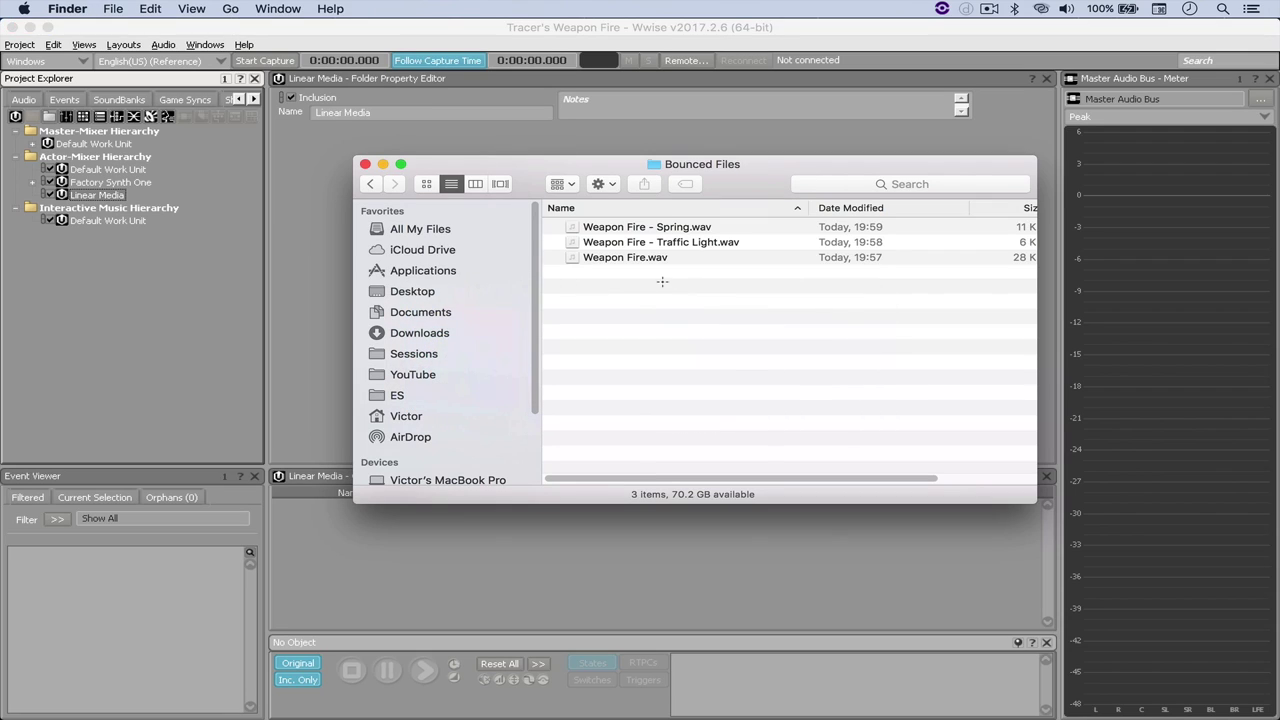
left_click(646, 258)
left_click(642, 229, "shift")
left_click_drag(618, 228, 98, 197)
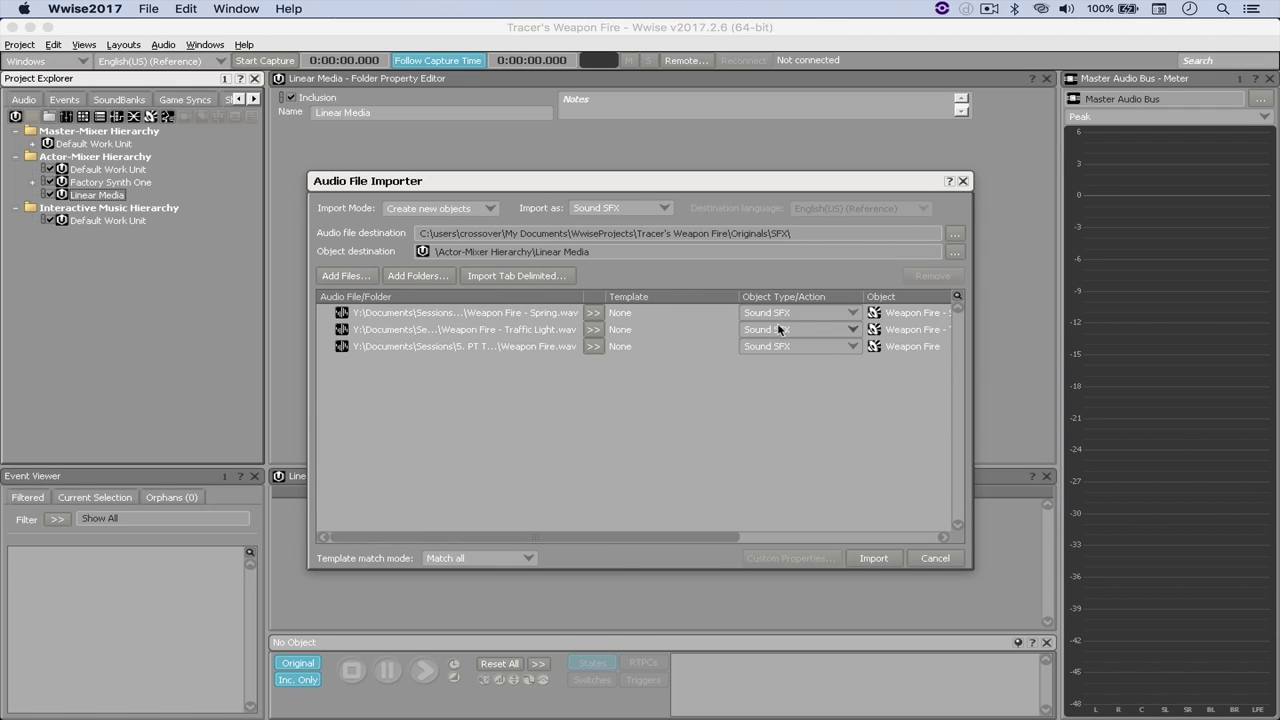
left_click(873, 558)
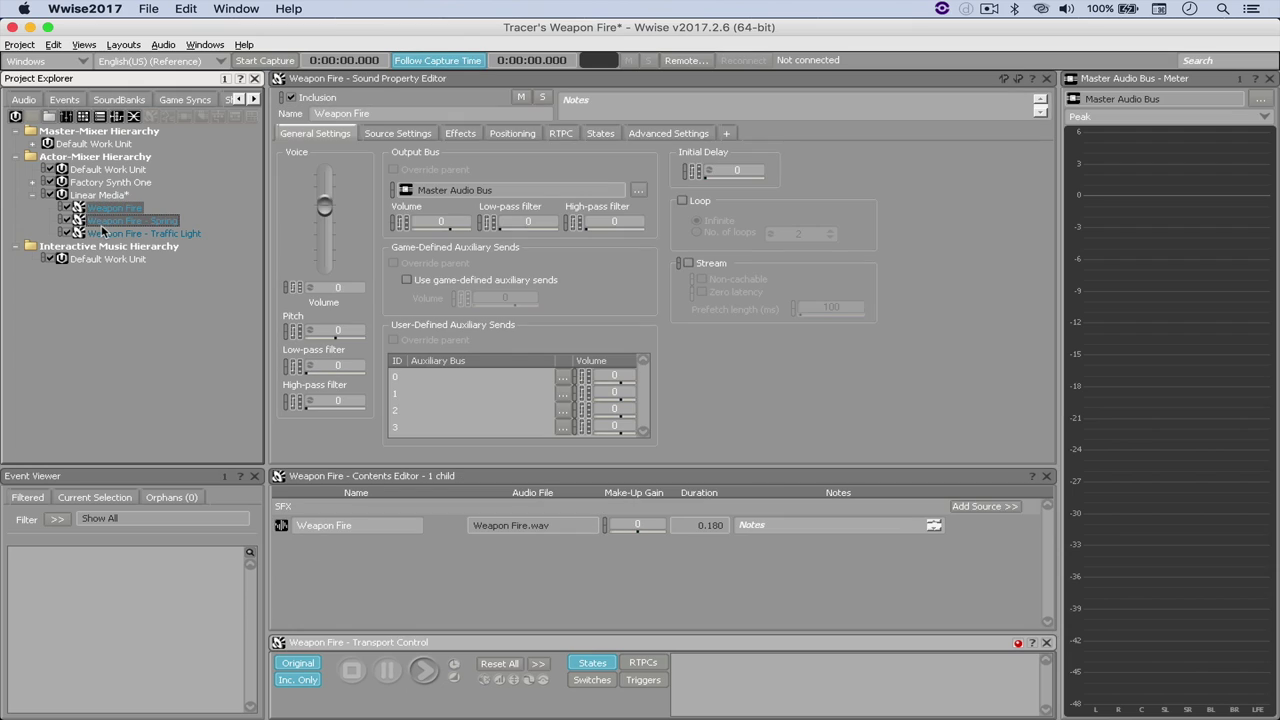
- Group the sounds into a Weapon sequence container with Weapon Fire, Spring and Traffic Light in its playlist
left_click(100, 117)
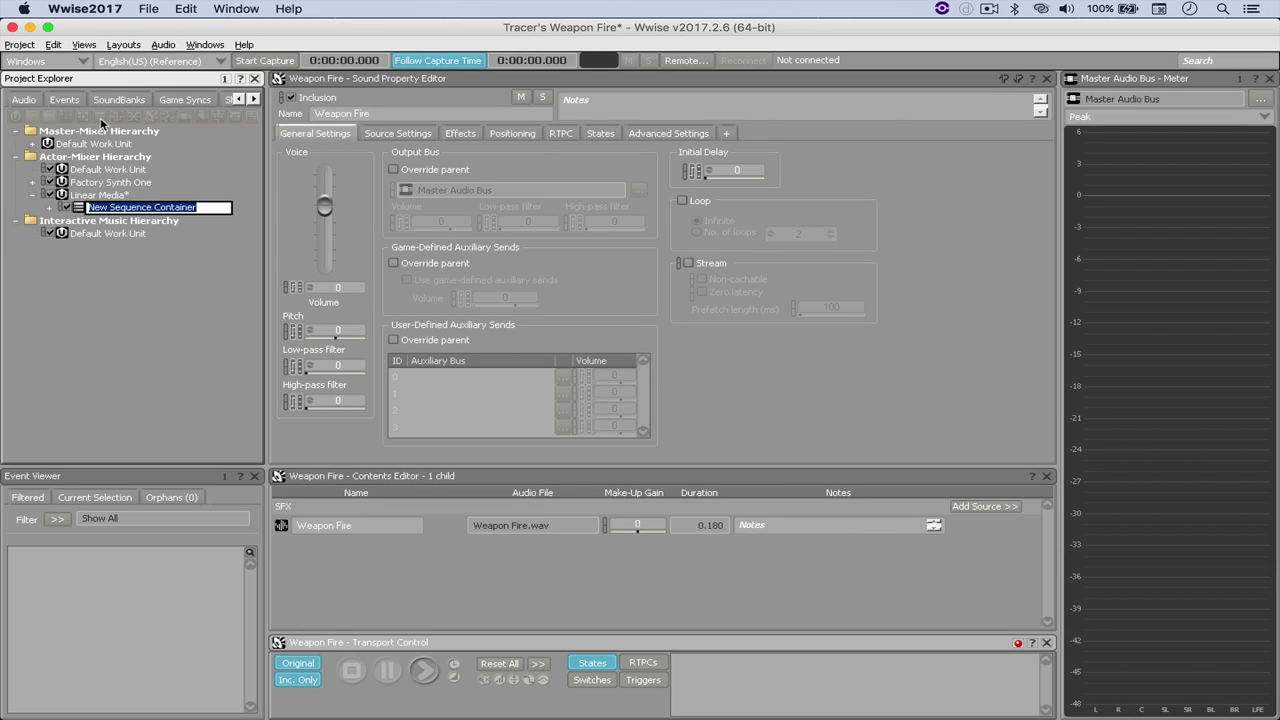
type("Weapon")
key("Return")
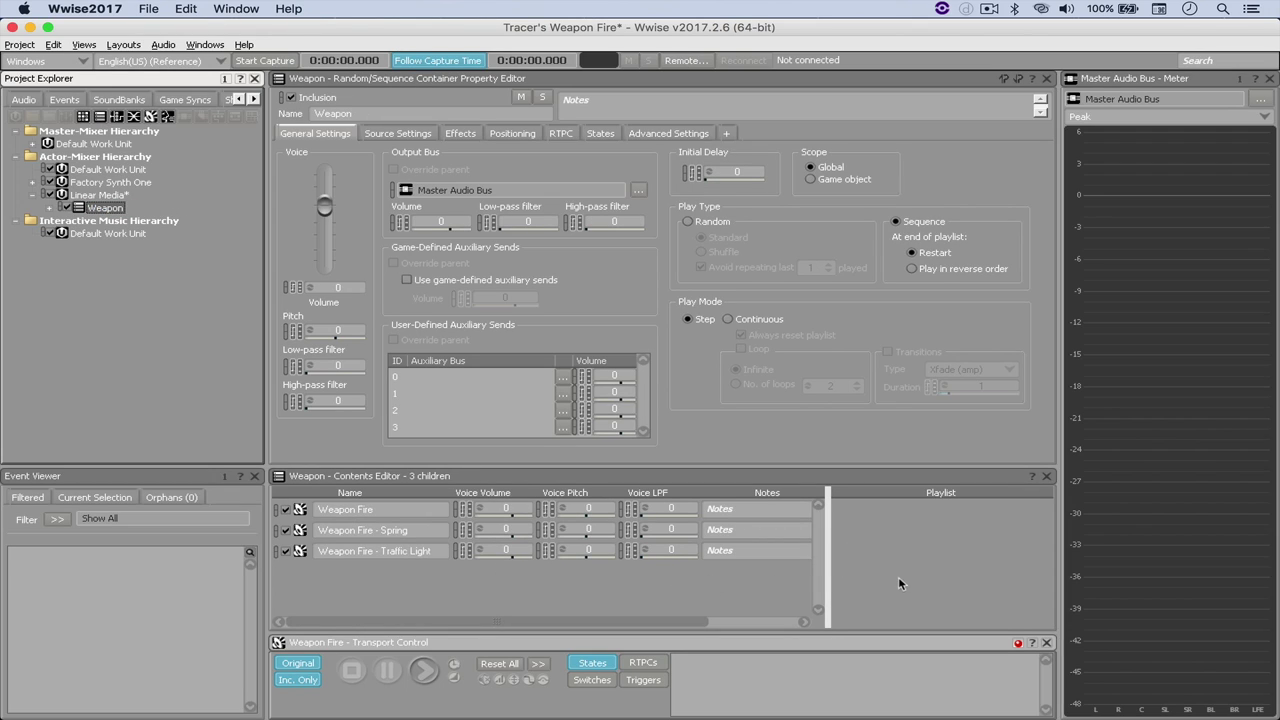
left_click_drag(300, 516, 988, 558)
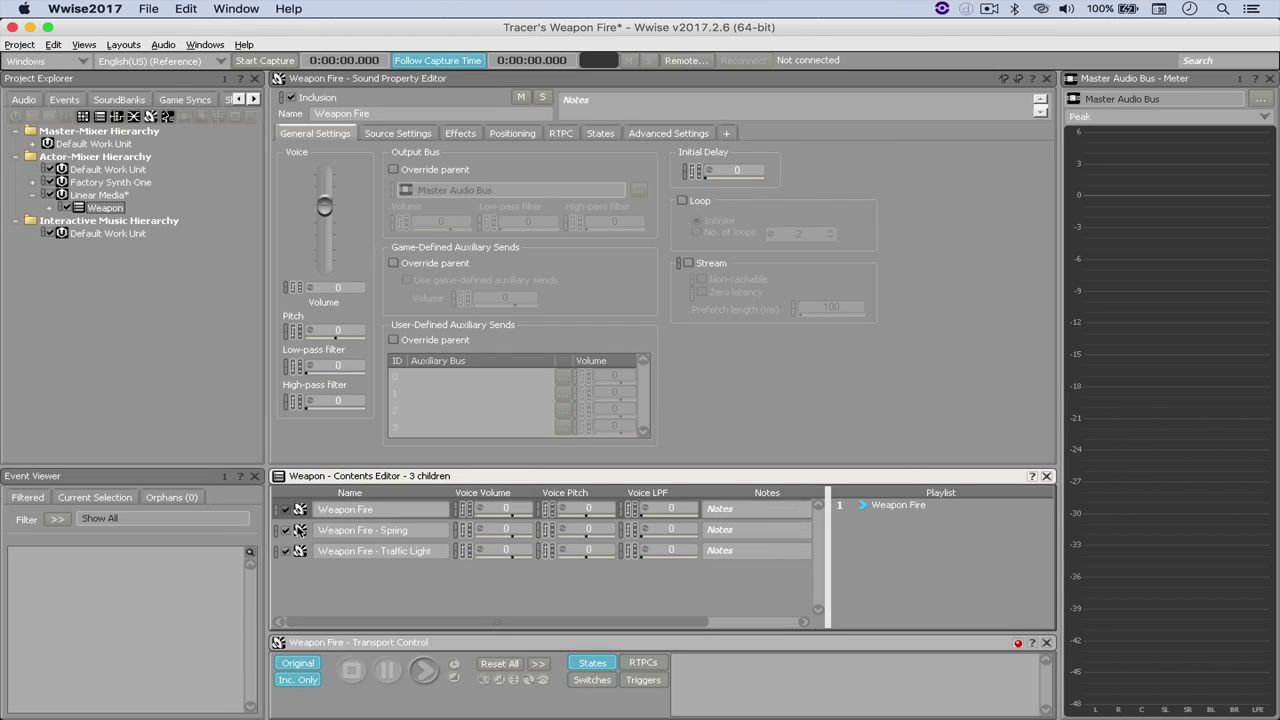
left_click_drag(302, 530, 900, 562)
left_click(311, 556)
left_click_drag(311, 556, 903, 574)
- Set the Weapon container to Continuous play with Loop and Trigger rate transitions
left_click(90, 208)
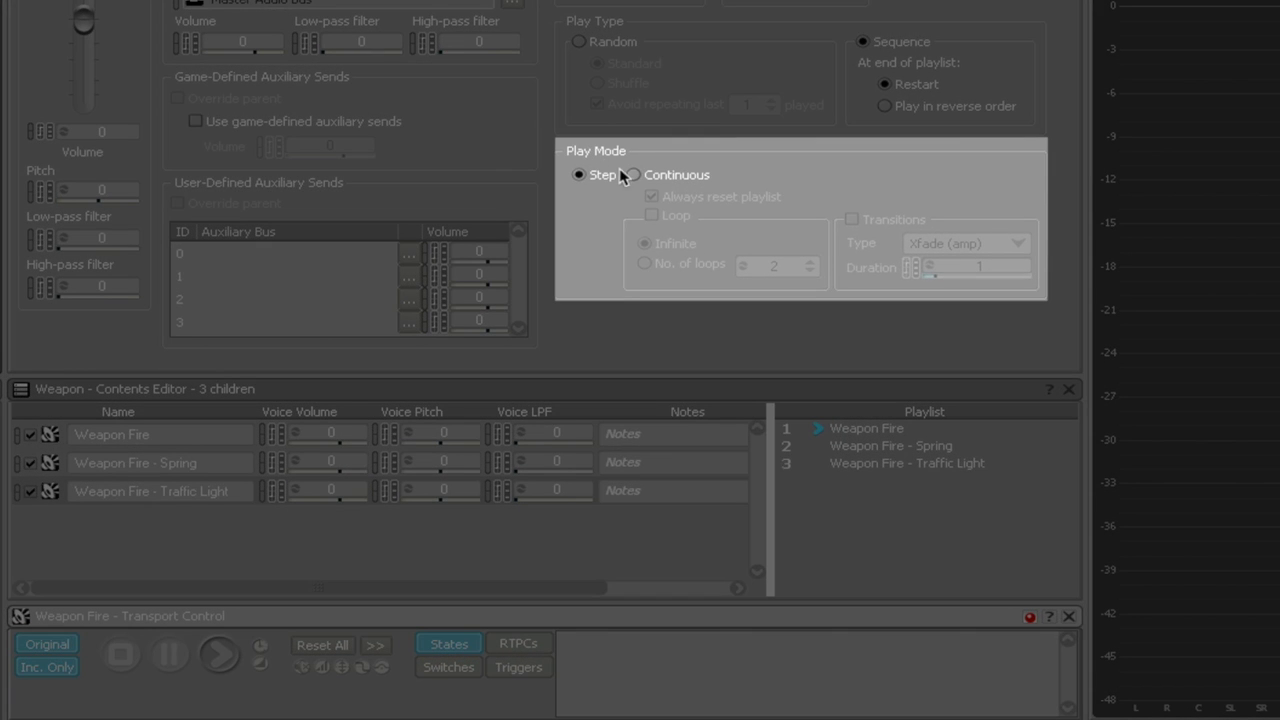
left_click(638, 176)
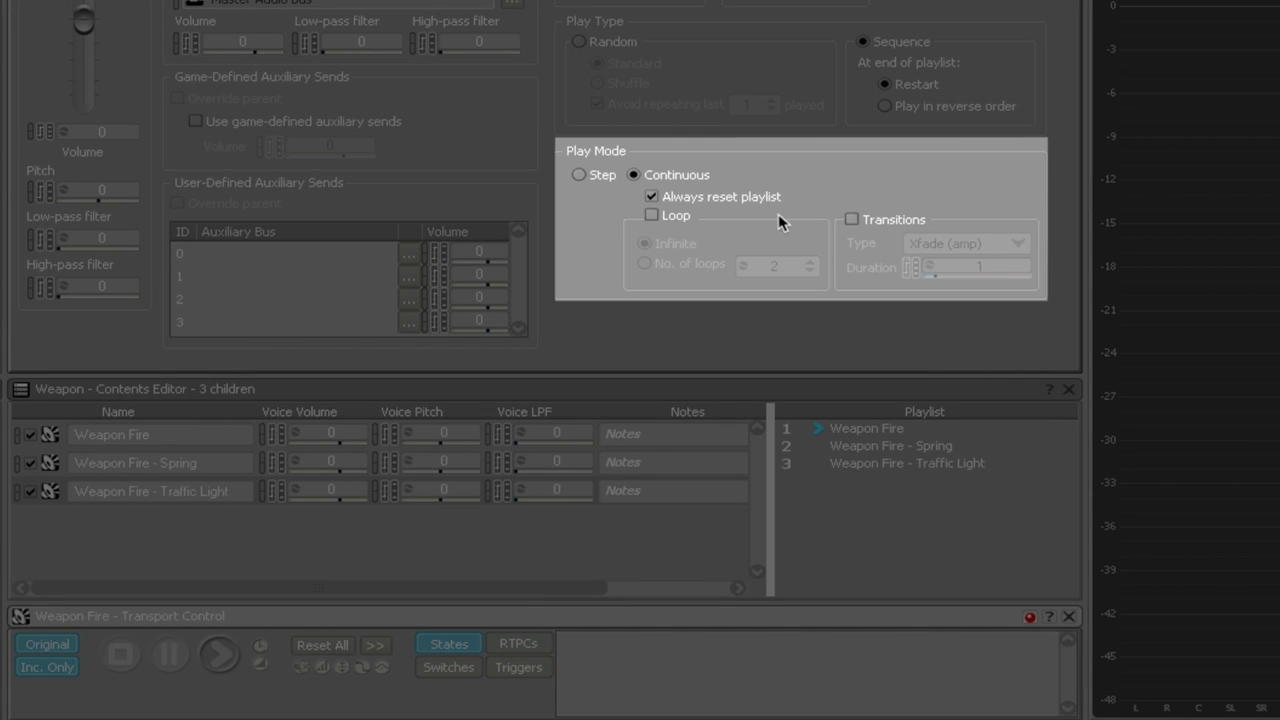
left_click(851, 219)
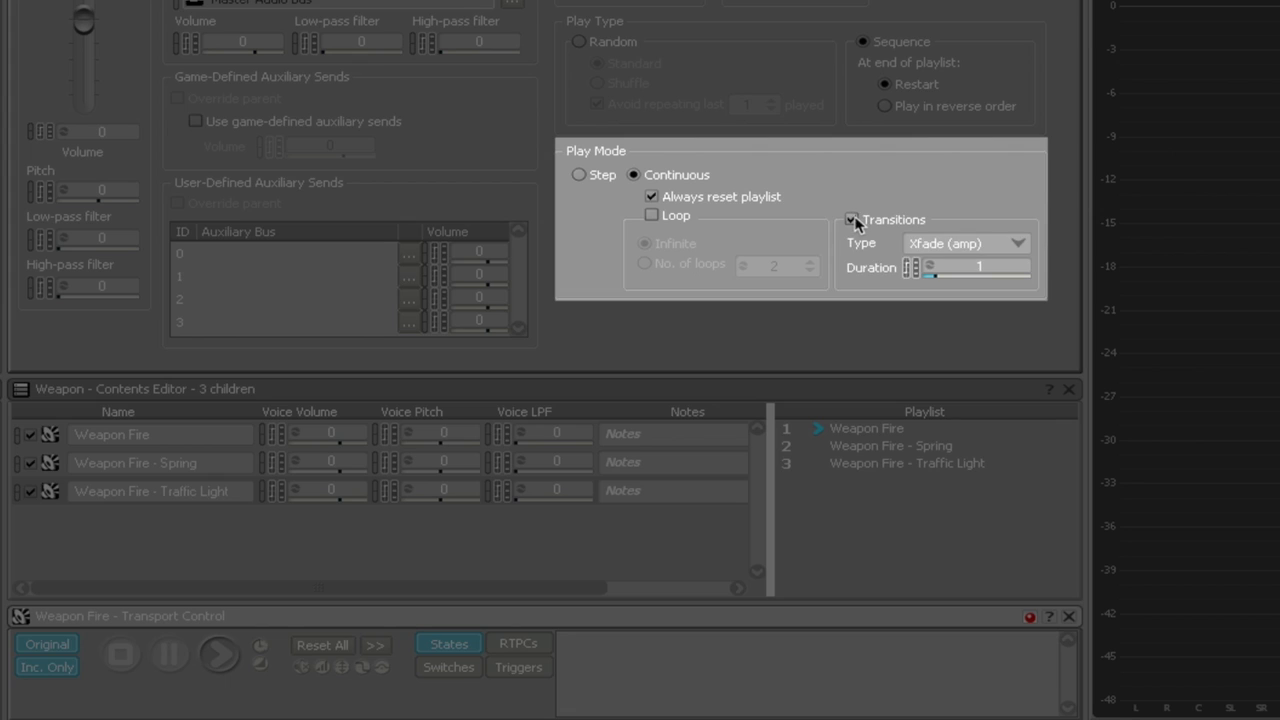
left_click(653, 217)
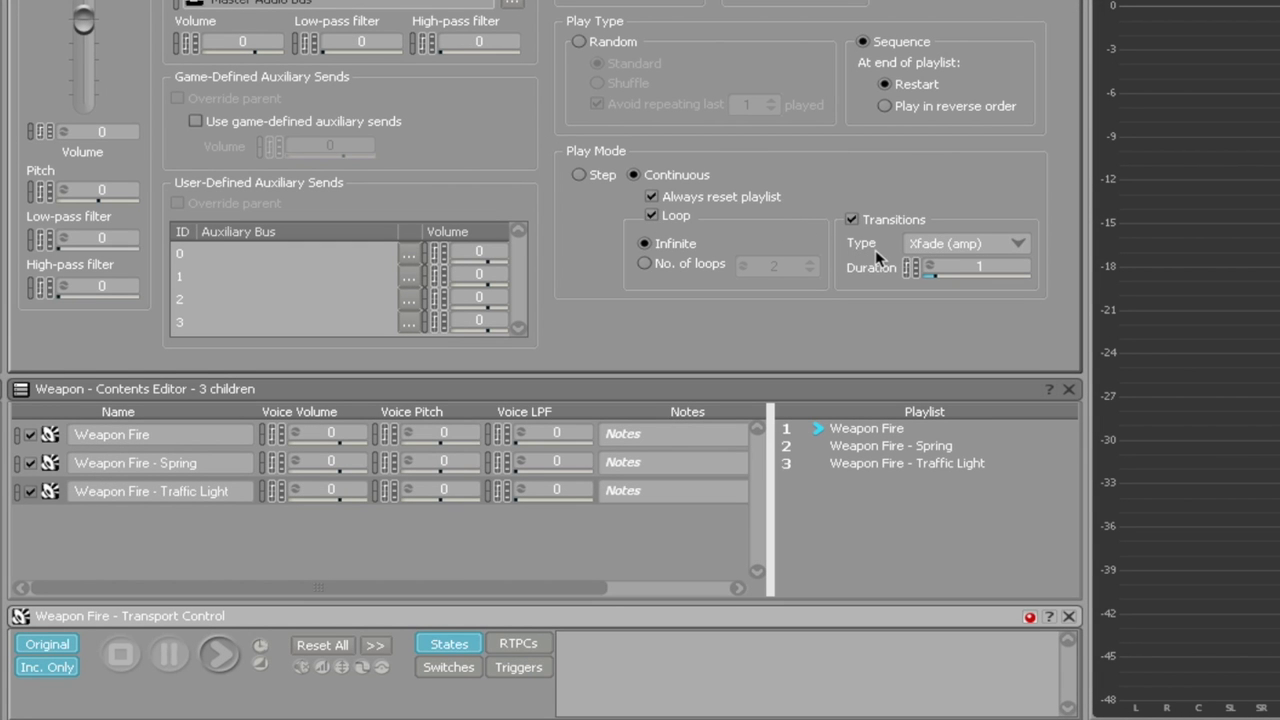
left_click(943, 251)
left_click(944, 316)
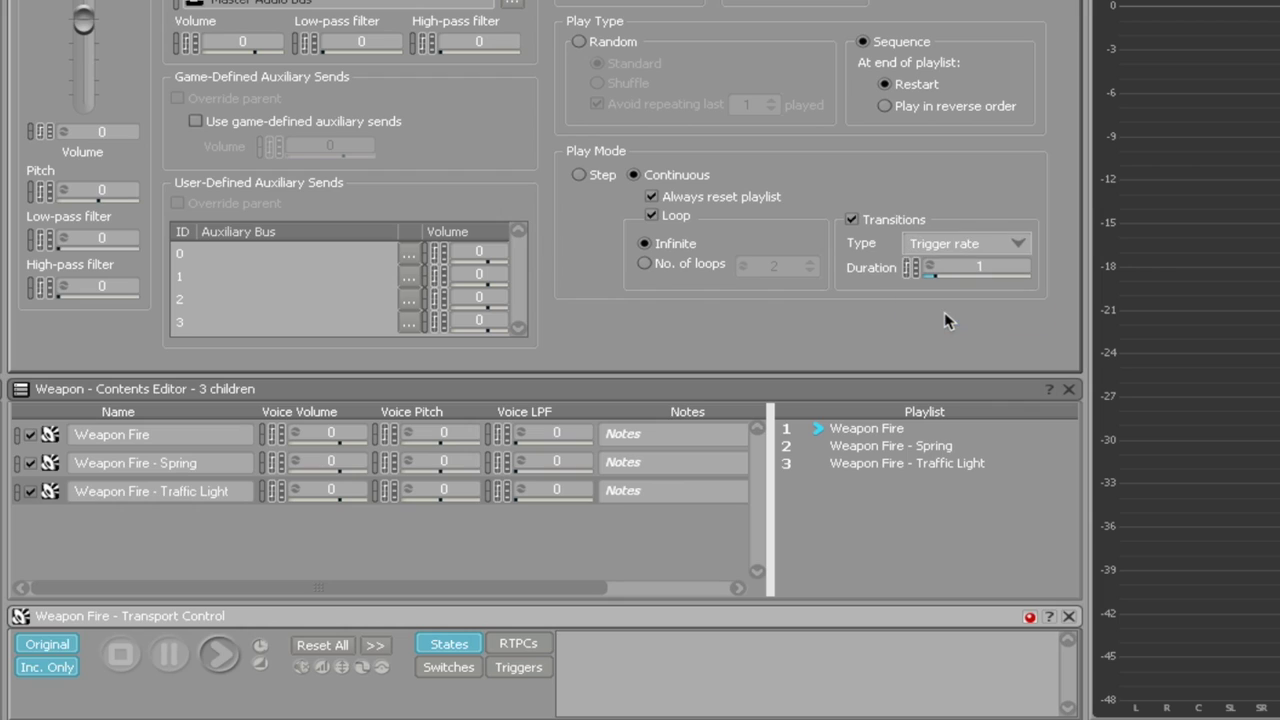
- Audition the Weapon sequence, set the transition duration to 0.02, and audition it again
key("Tab")
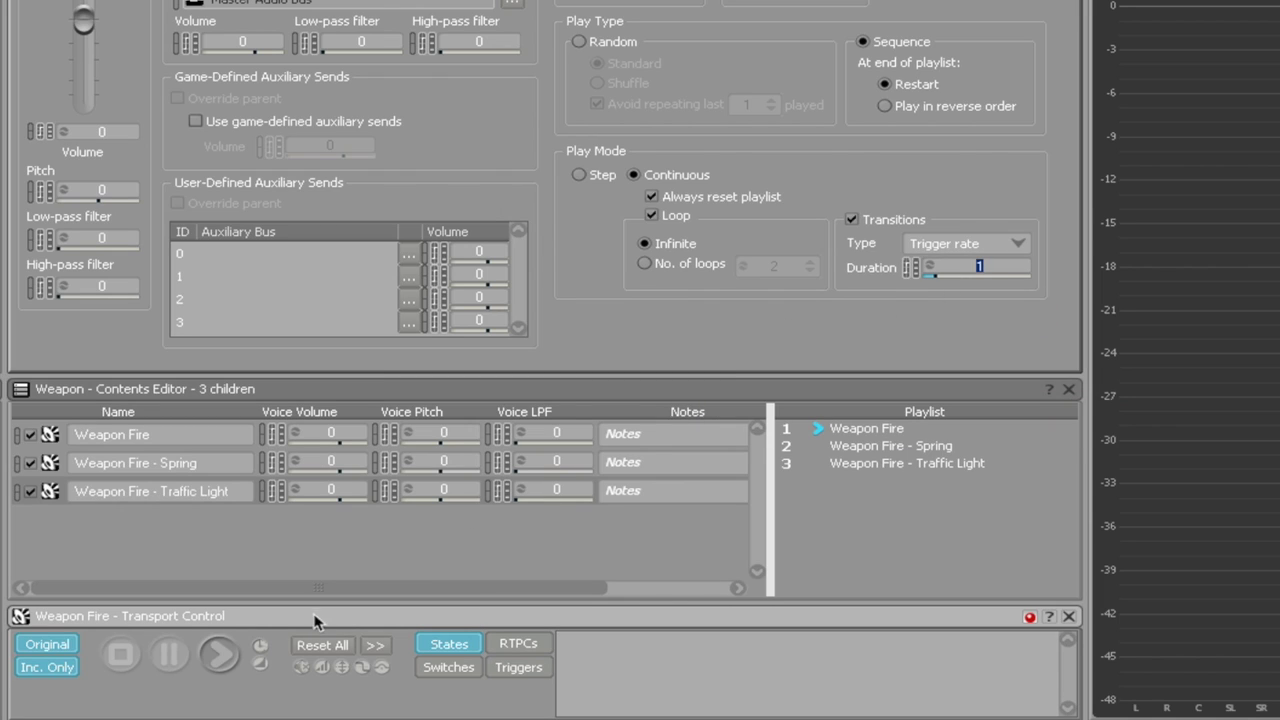
left_click(220, 654)
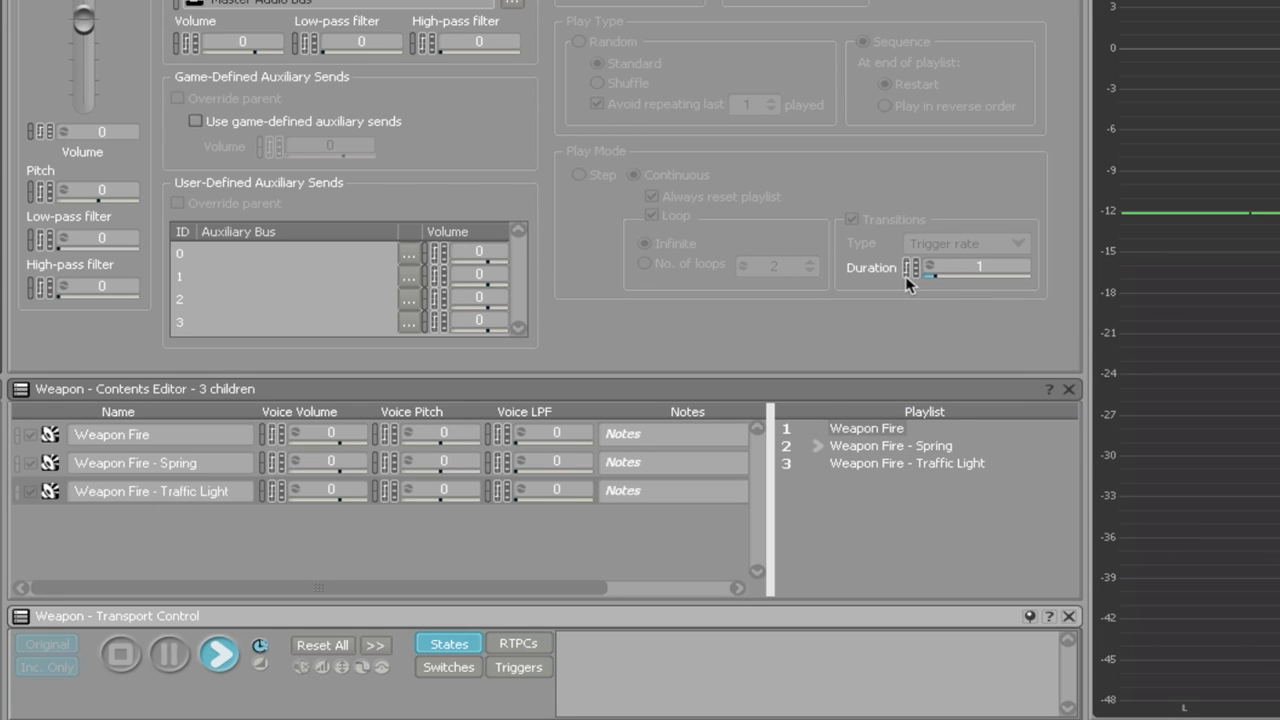
key("space")
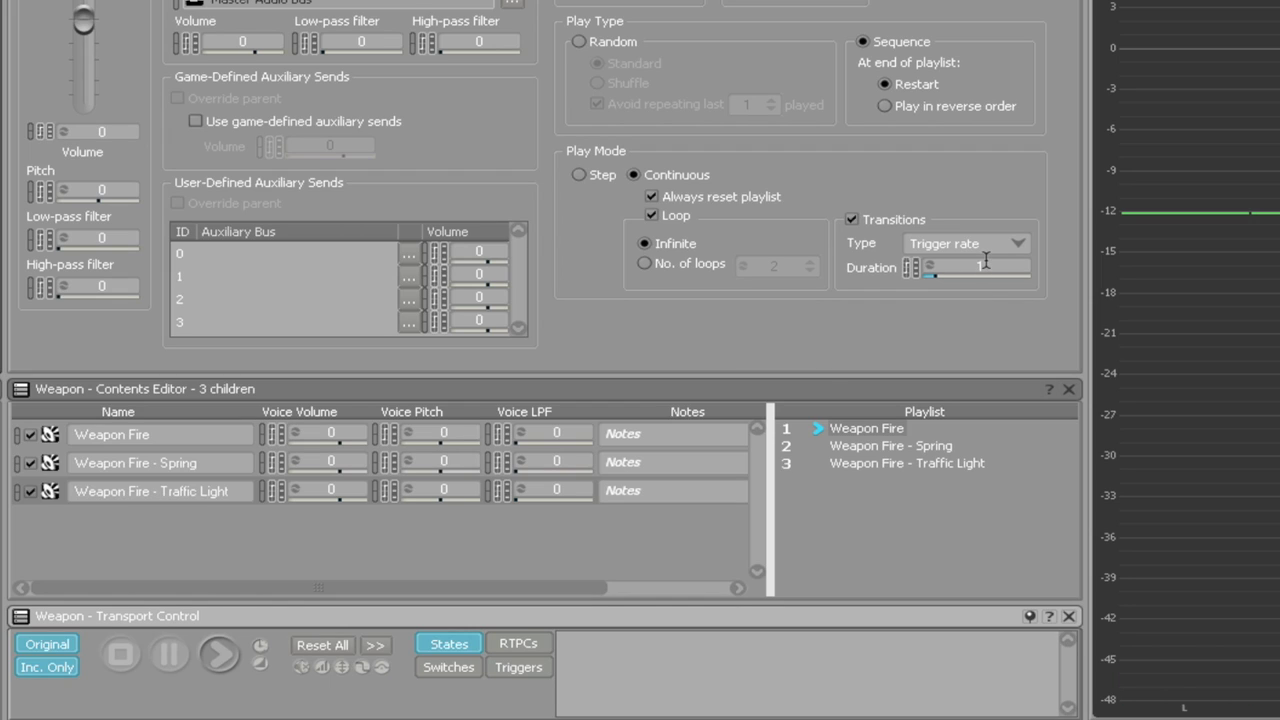
left_click(984, 264)
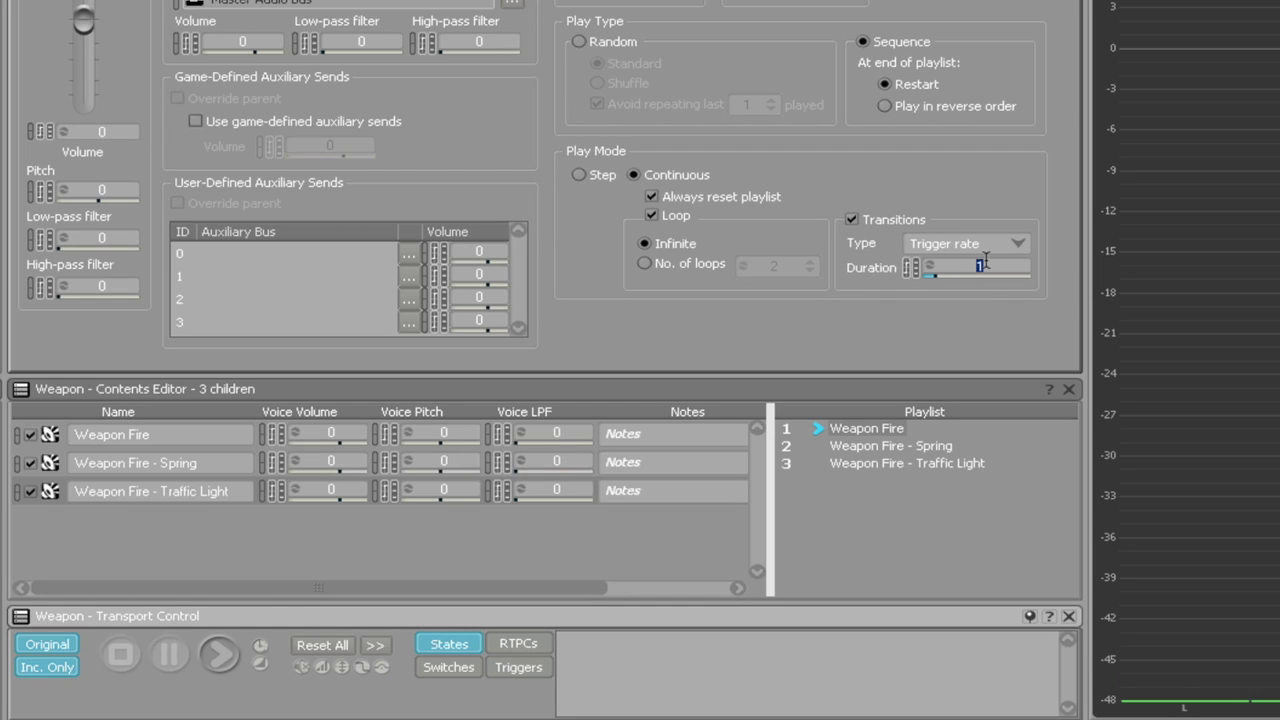
key("Return")
key("space")
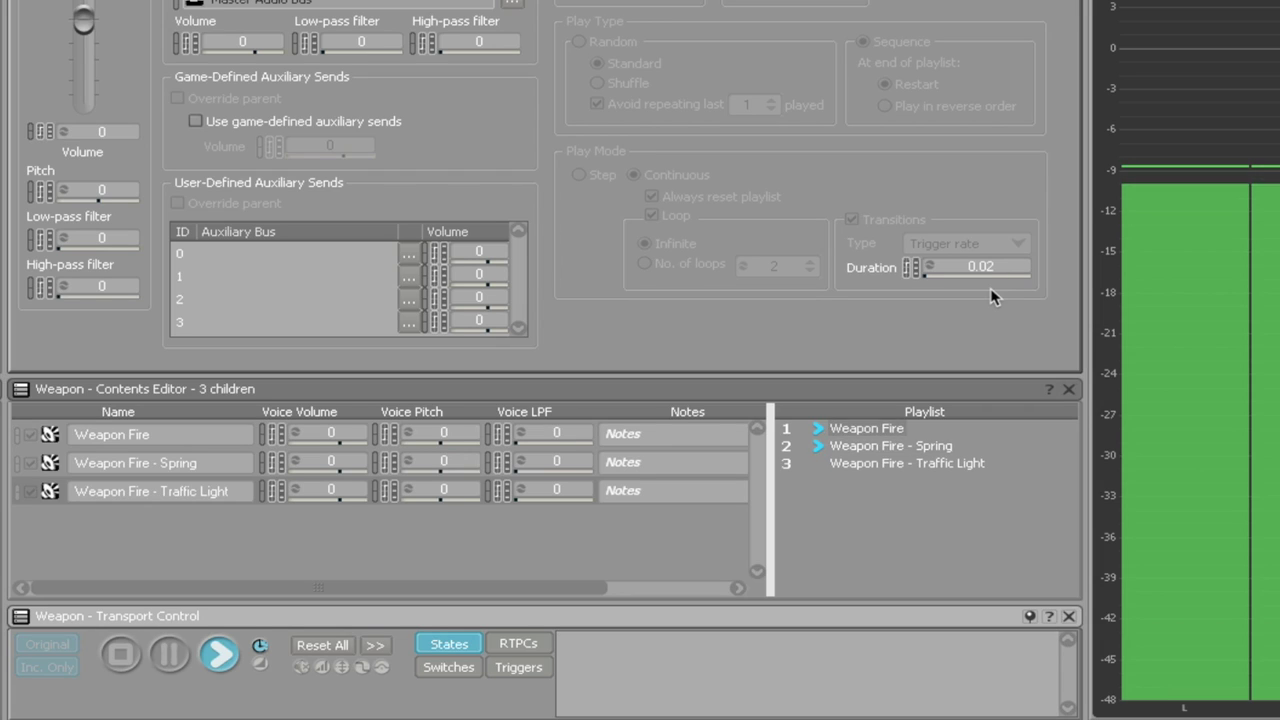
key("space")
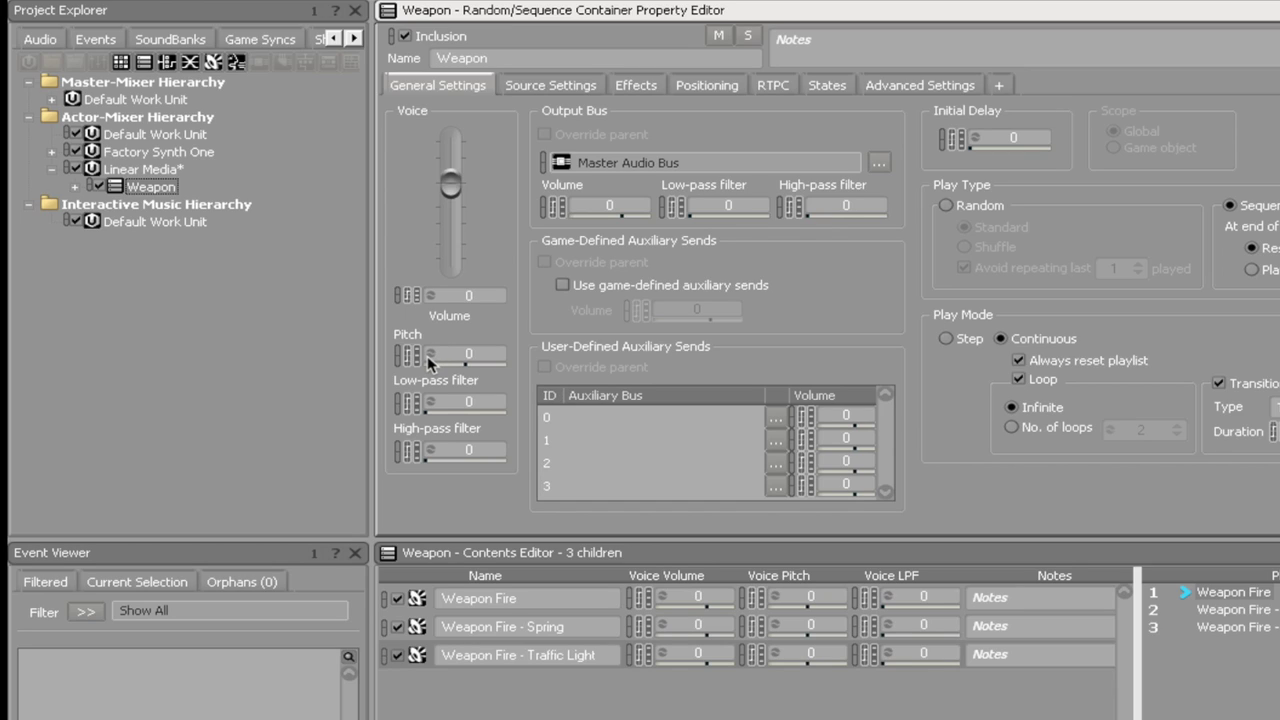
- Enable the Weapon container's pitch randomizer with a minimum offset of -50 and maximum of 10
left_click(429, 352)
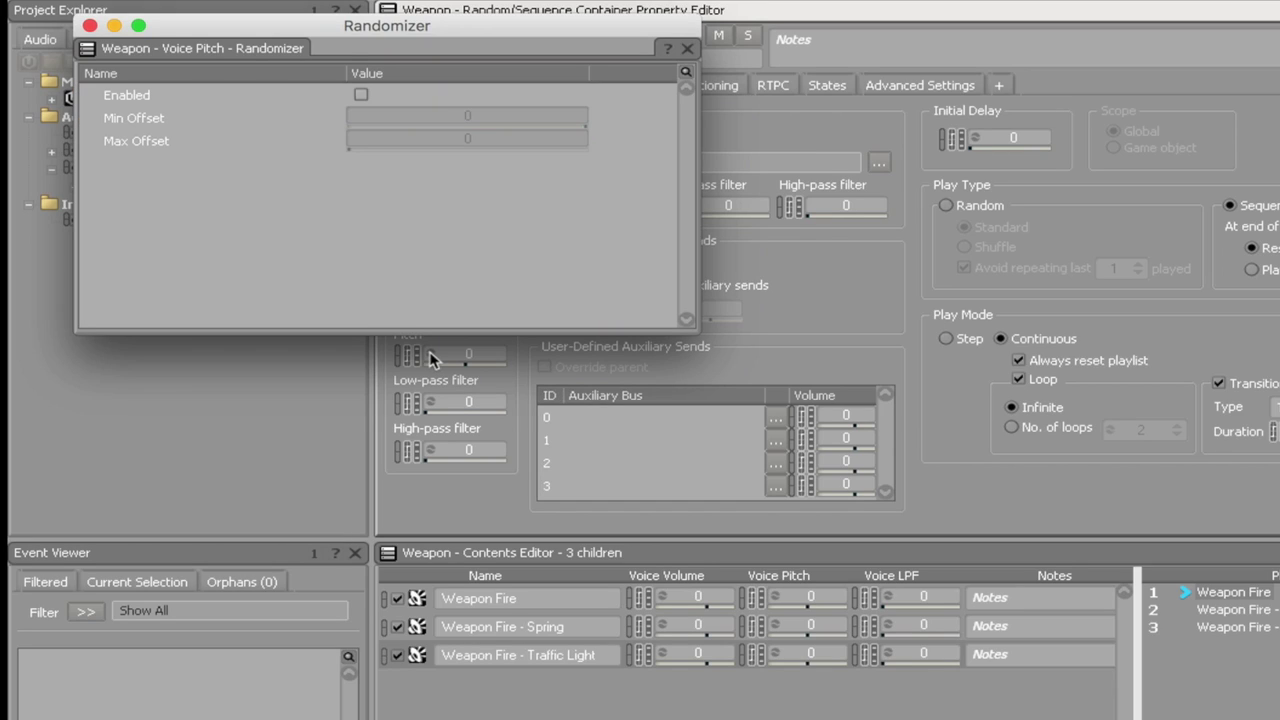
left_click_drag(337, 36, 383, 28)
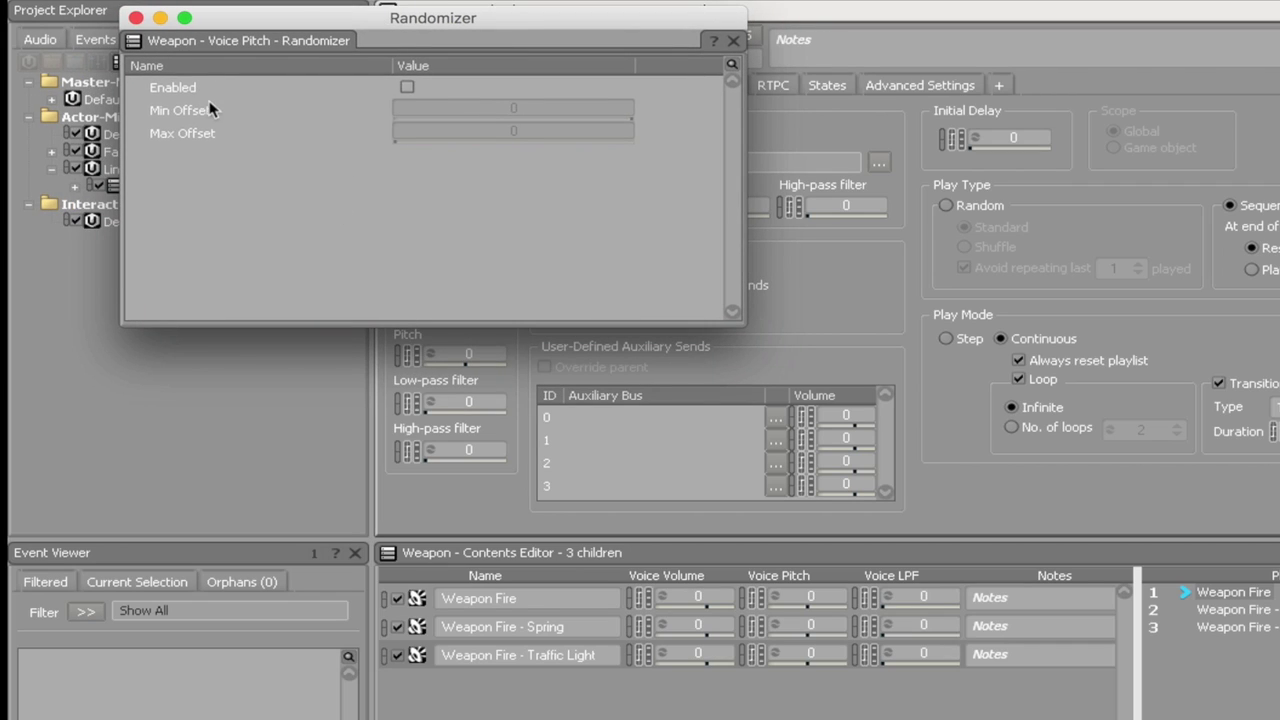
left_click(407, 87)
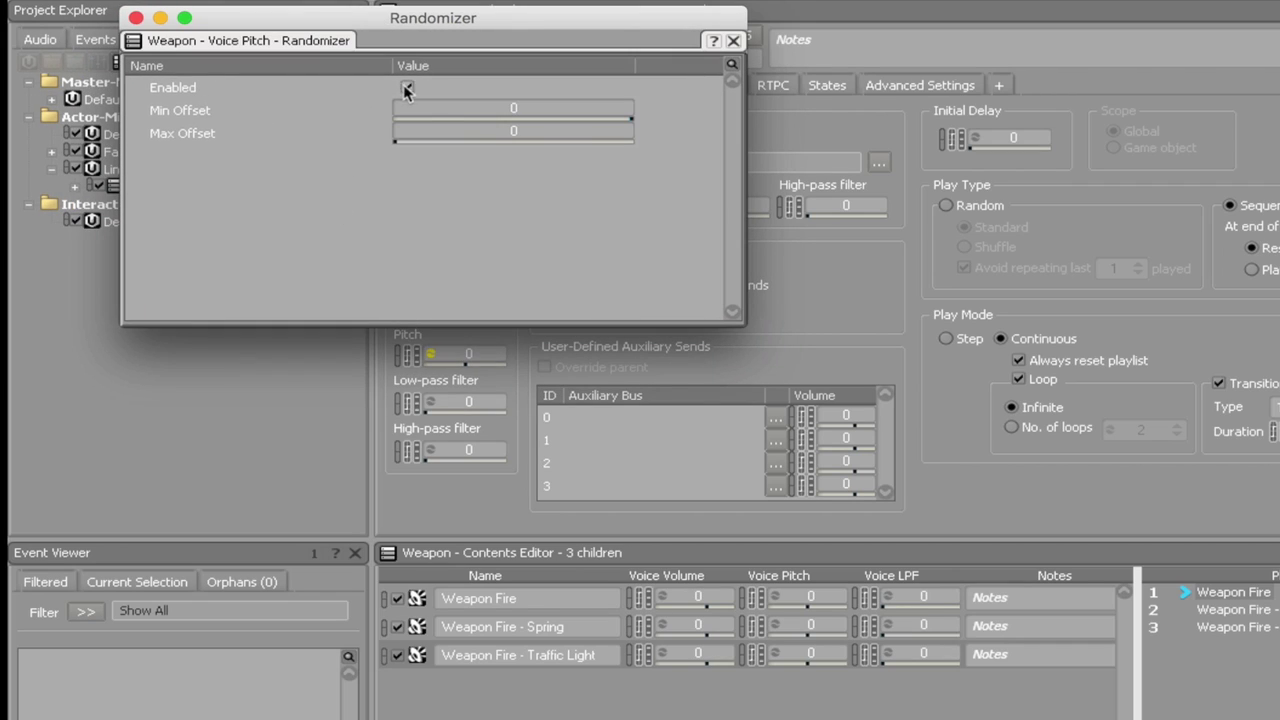
double_click(531, 110)
type("-50")
double_click(524, 131)
type("10")
left_click(136, 17)
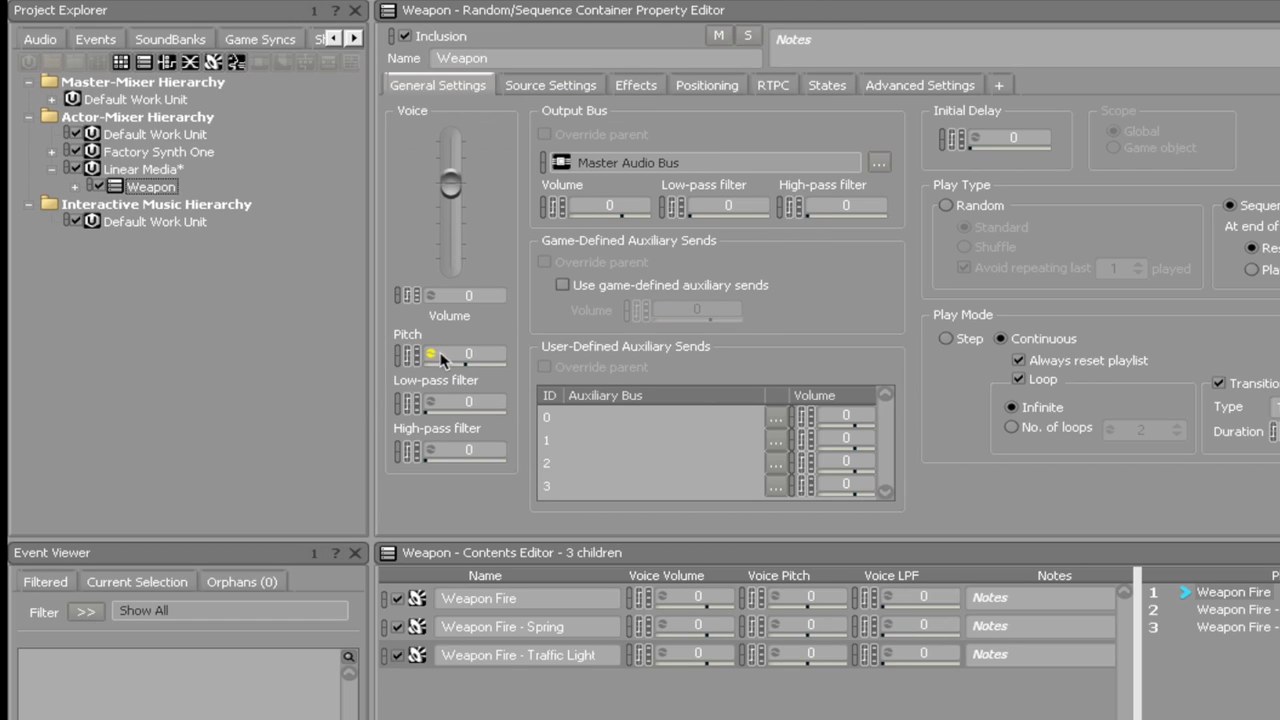
- Enable the Weapon container's volume randomizer with a minimum offset of -2
left_click(430, 296)
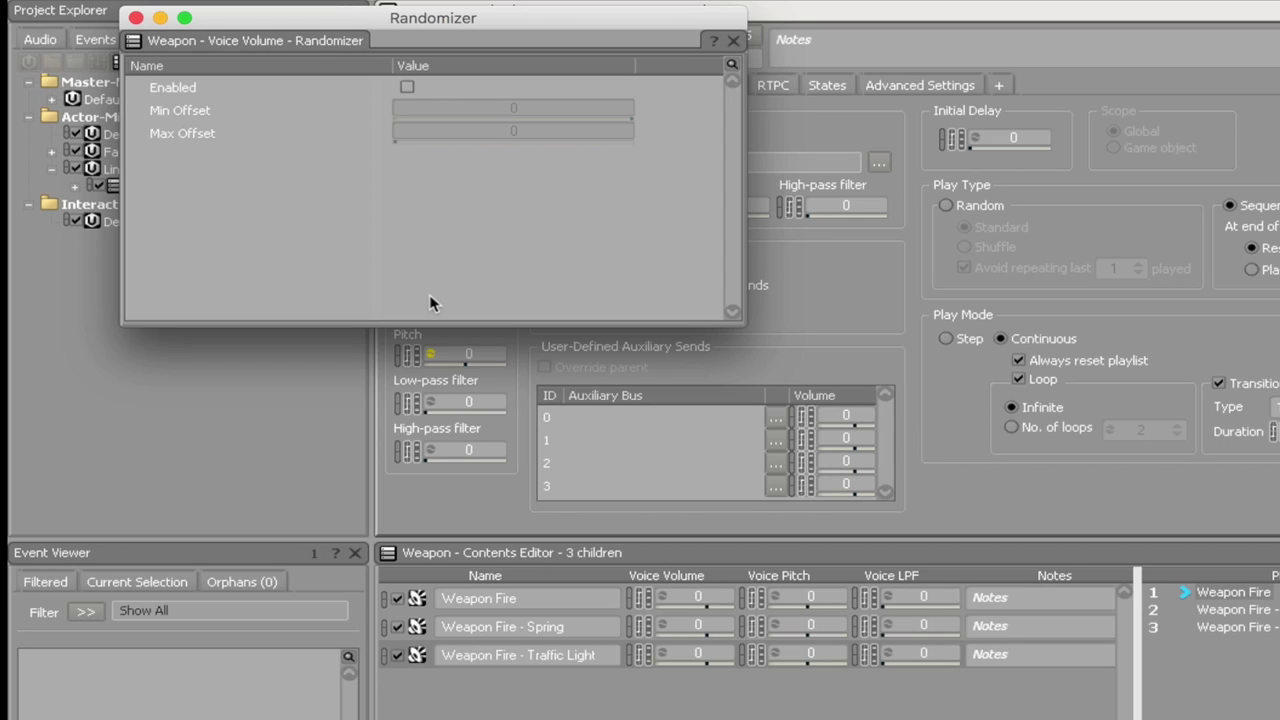
left_click(407, 87)
double_click(515, 108)
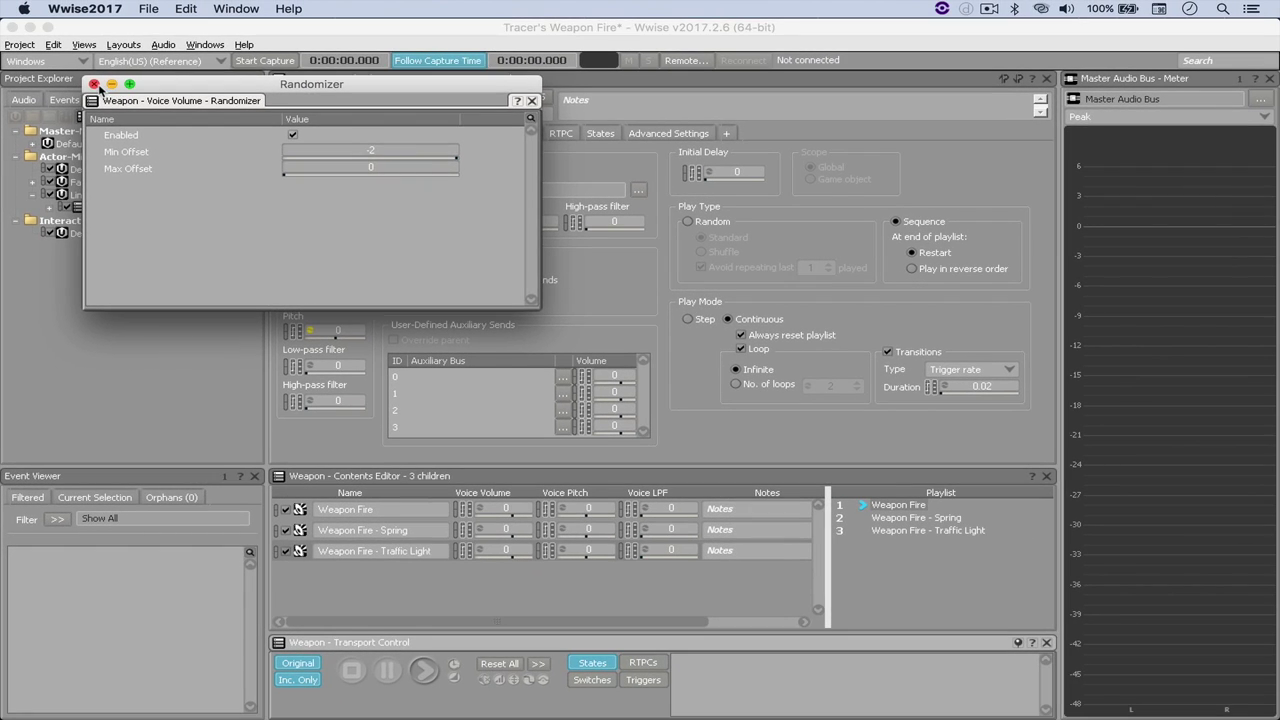
left_click(136, 17)
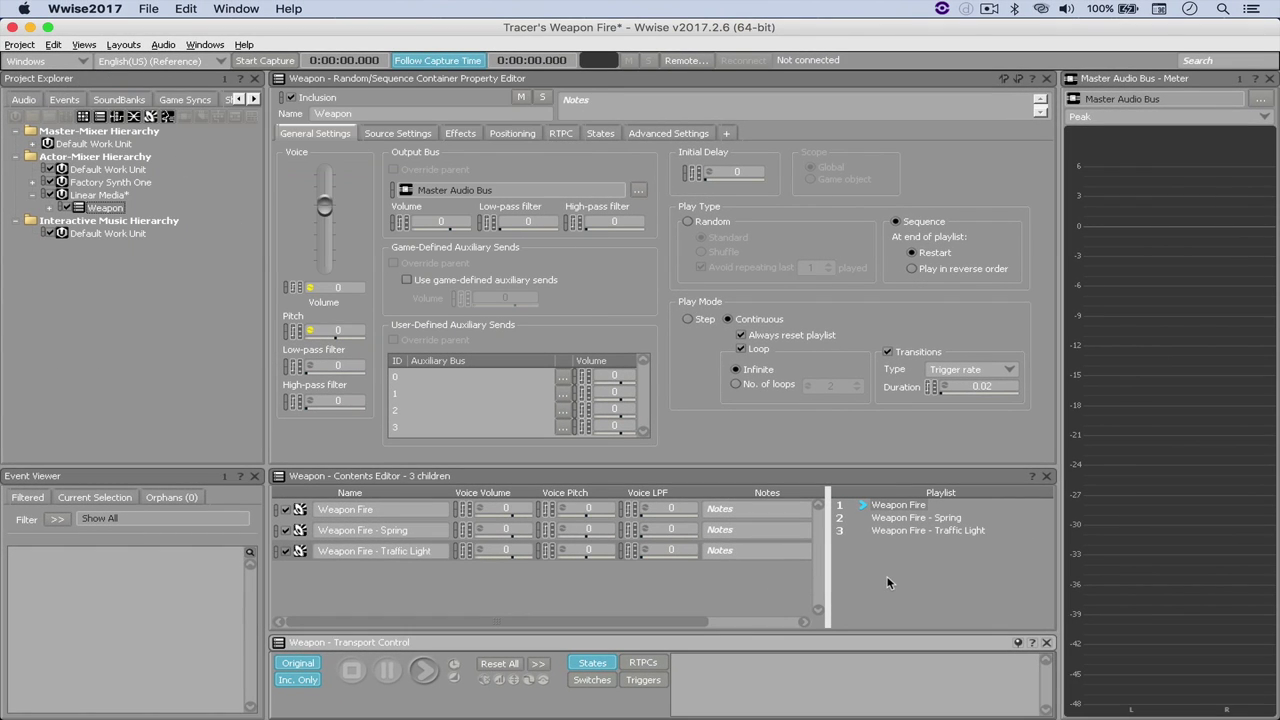
key("space")
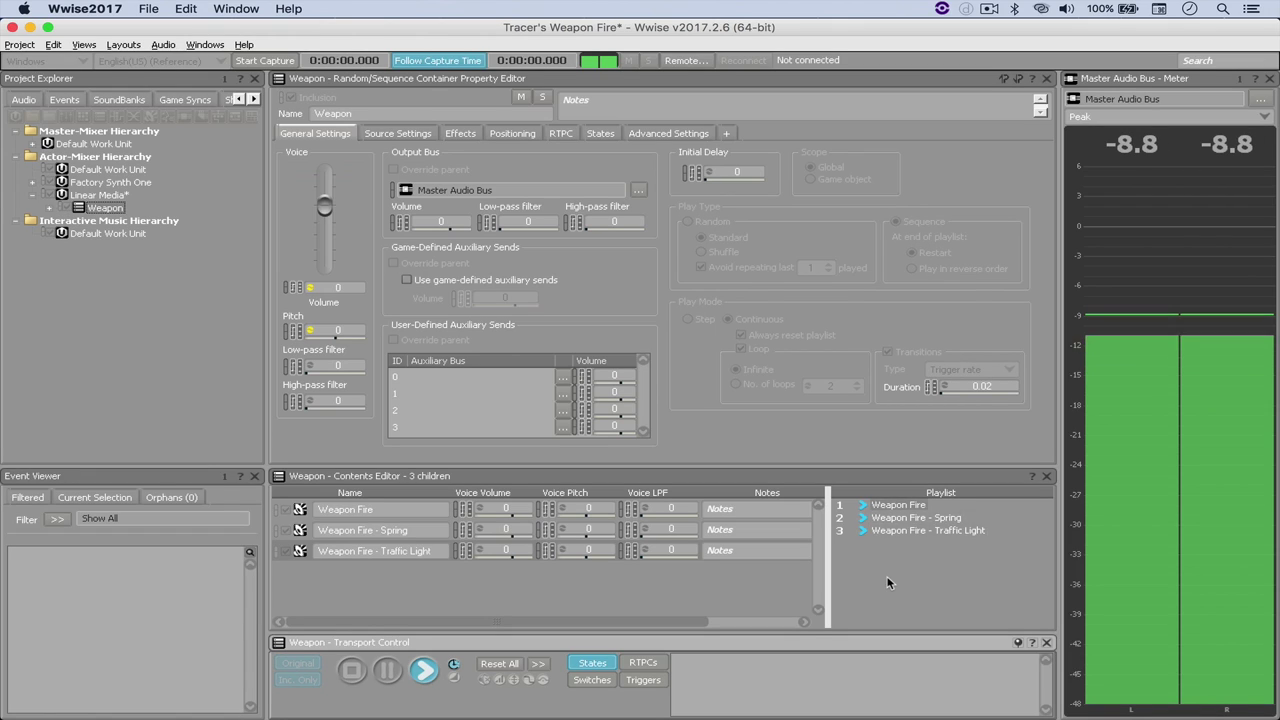
key("space")
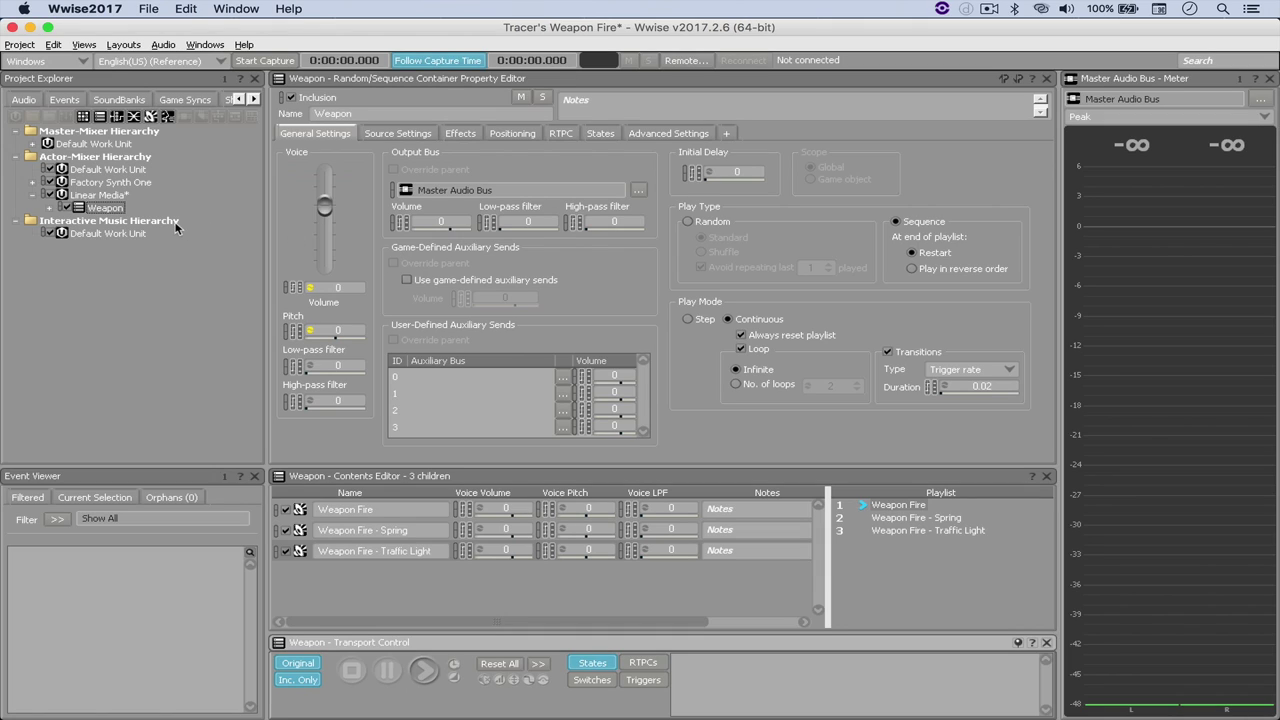
- Insert a default Wwise Recorder effect on the Master Audio Bus
left_click(34, 144)
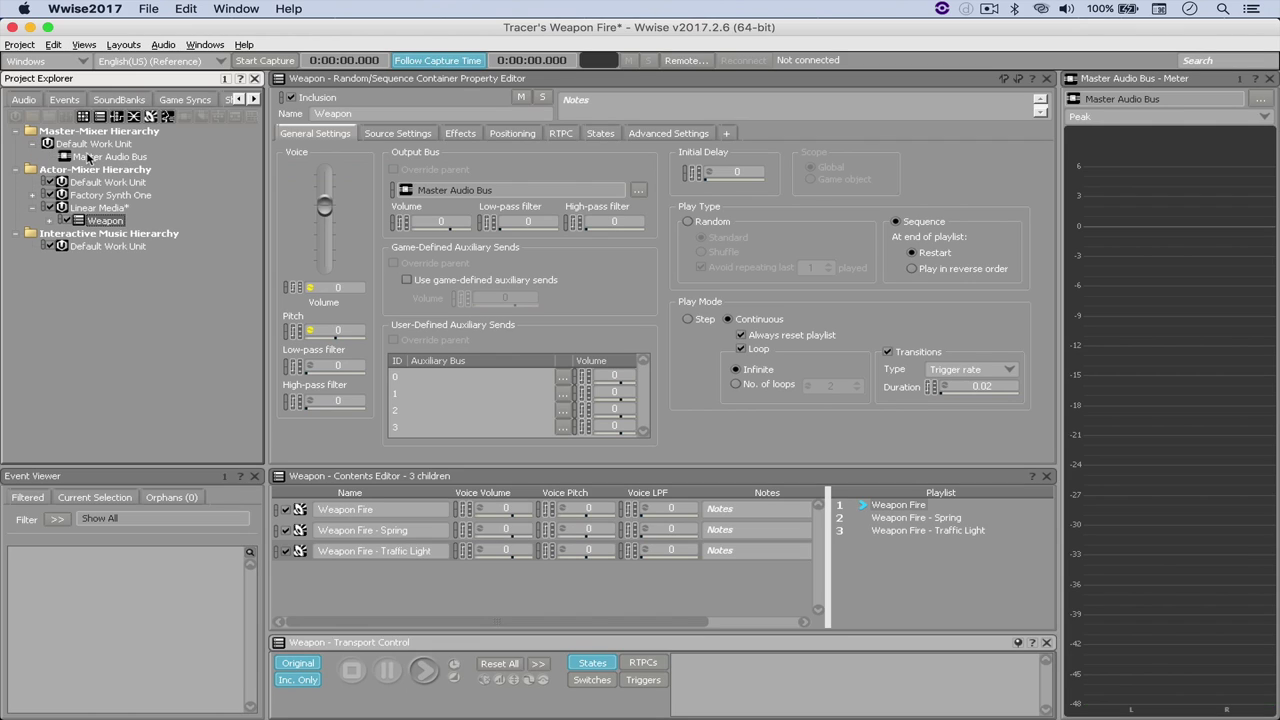
left_click(96, 158)
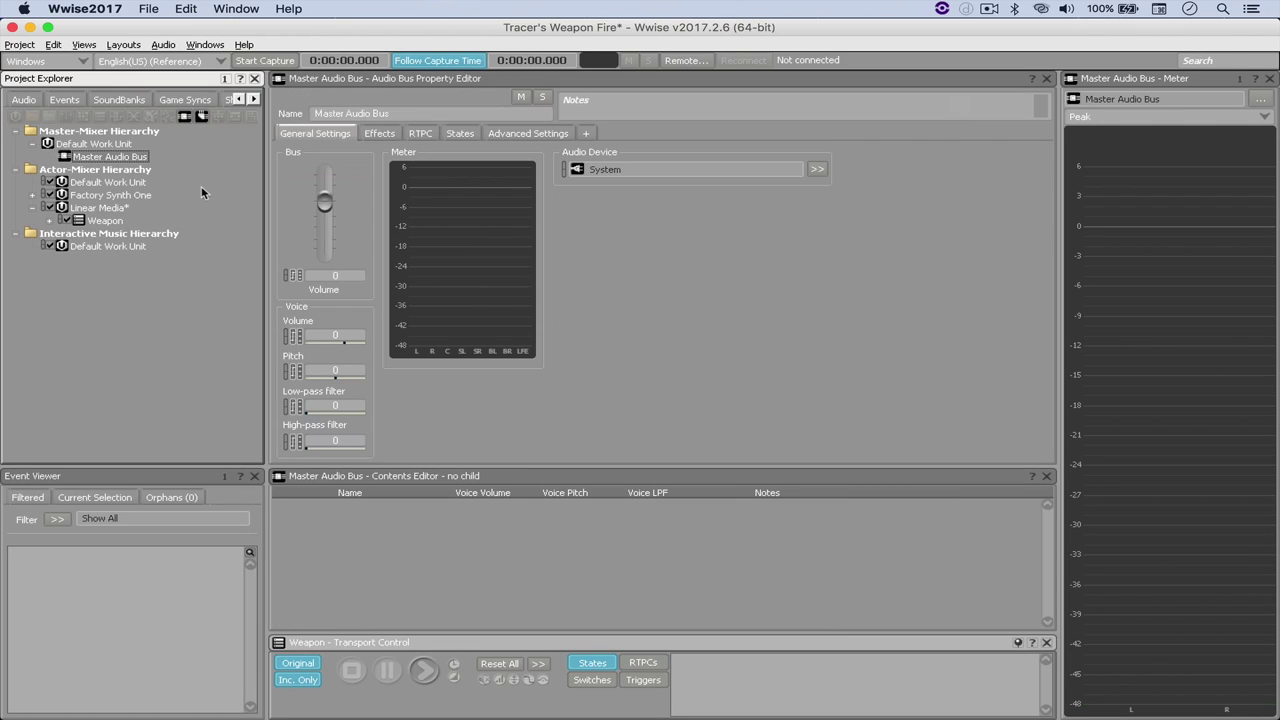
left_click(377, 135)
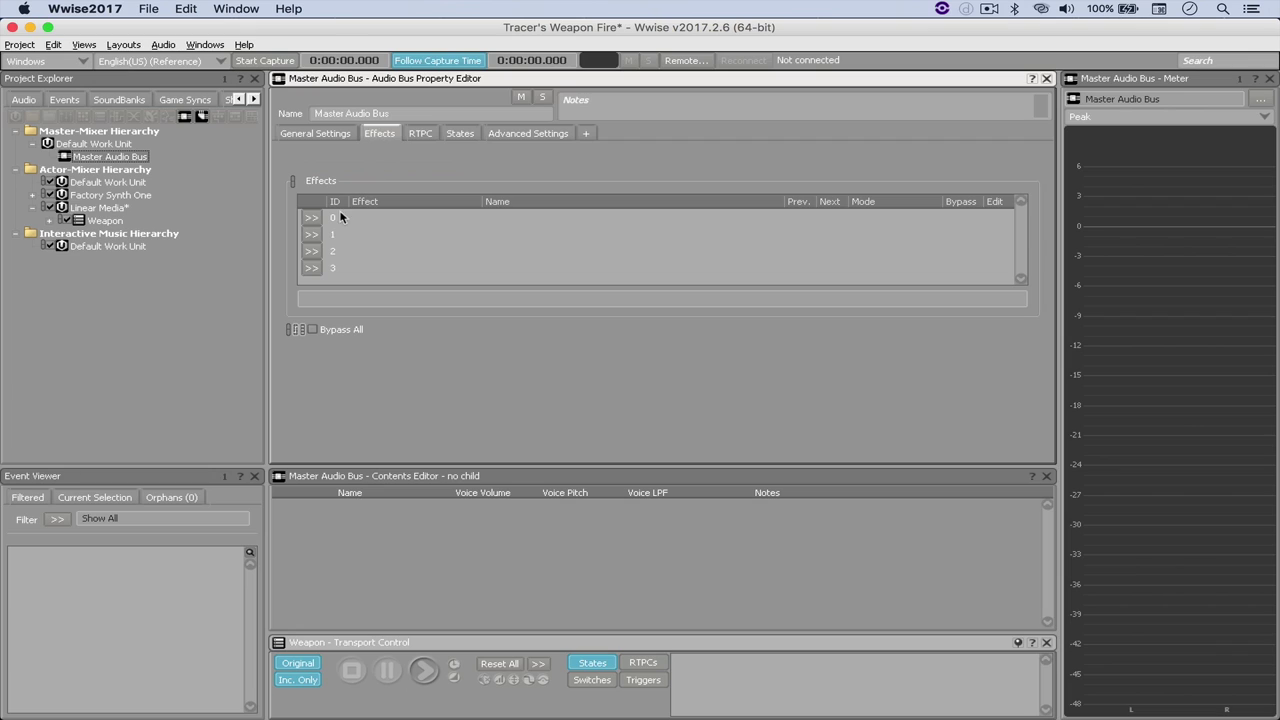
left_click(312, 218)
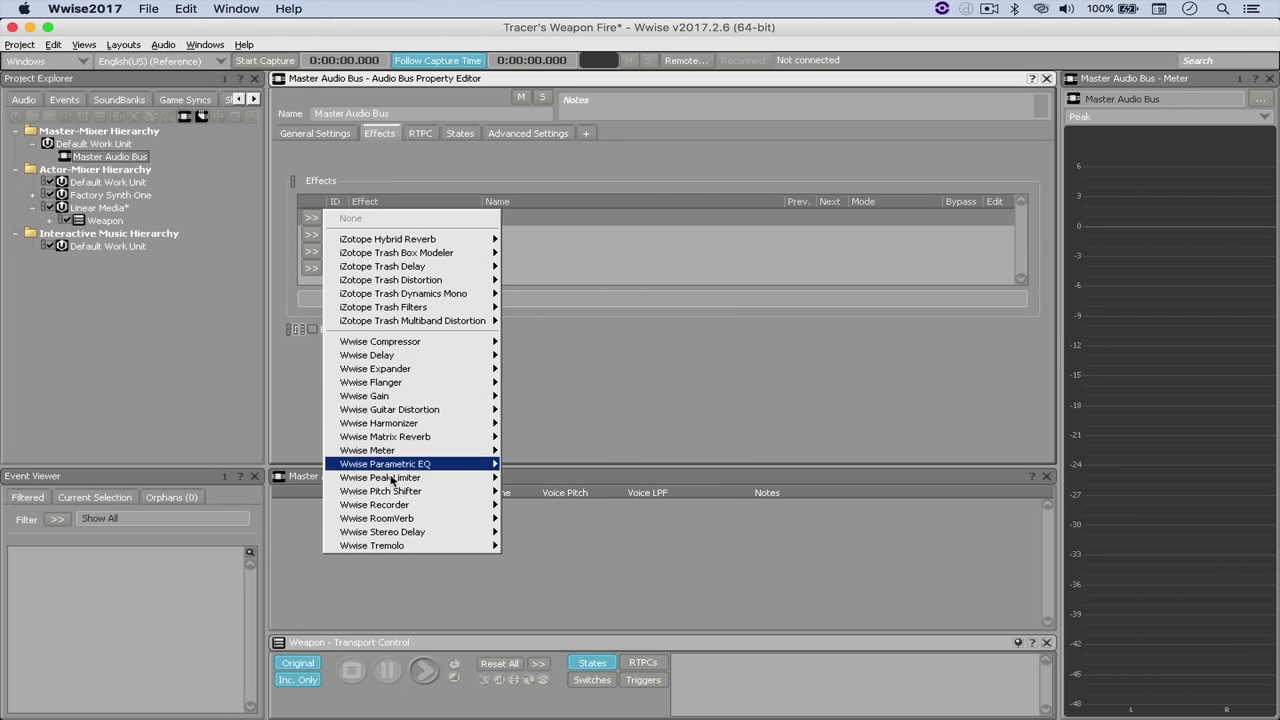
mouse_move(373, 510)
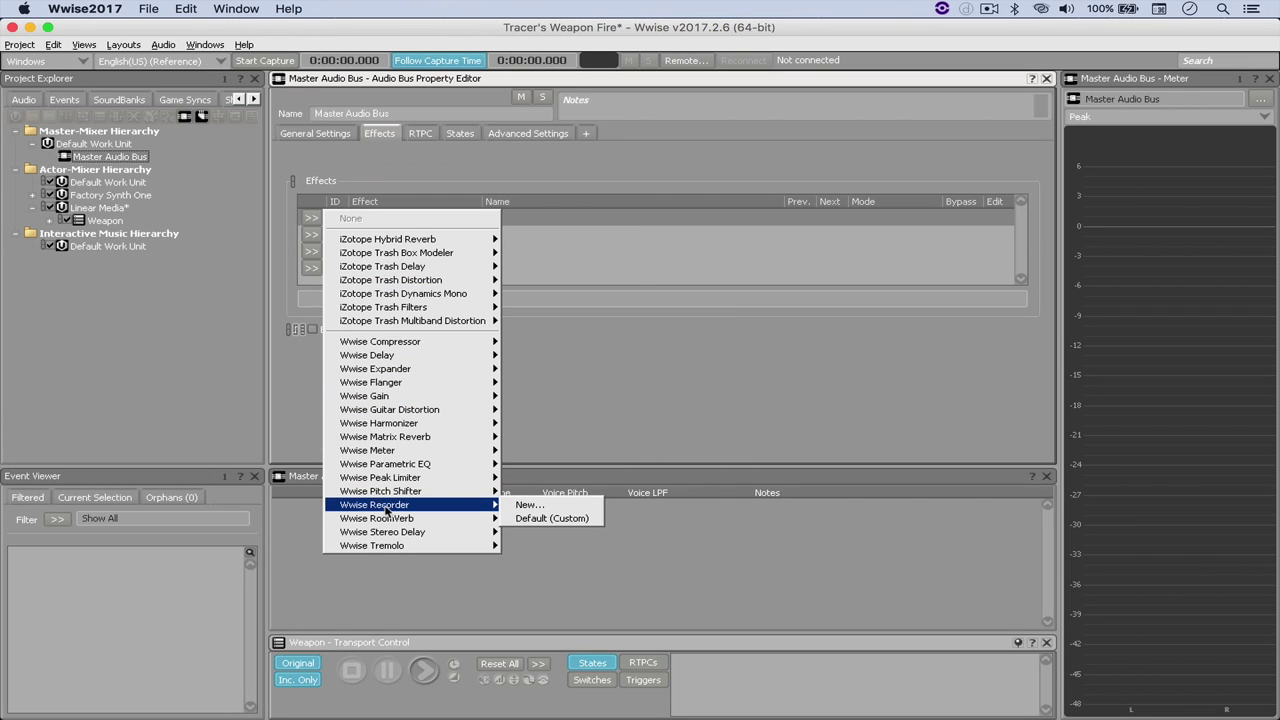
left_click(518, 519)
- Set the Wwise Recorder output file to Tracer Gun Shots.wav in From Wwise
double_click(371, 218)
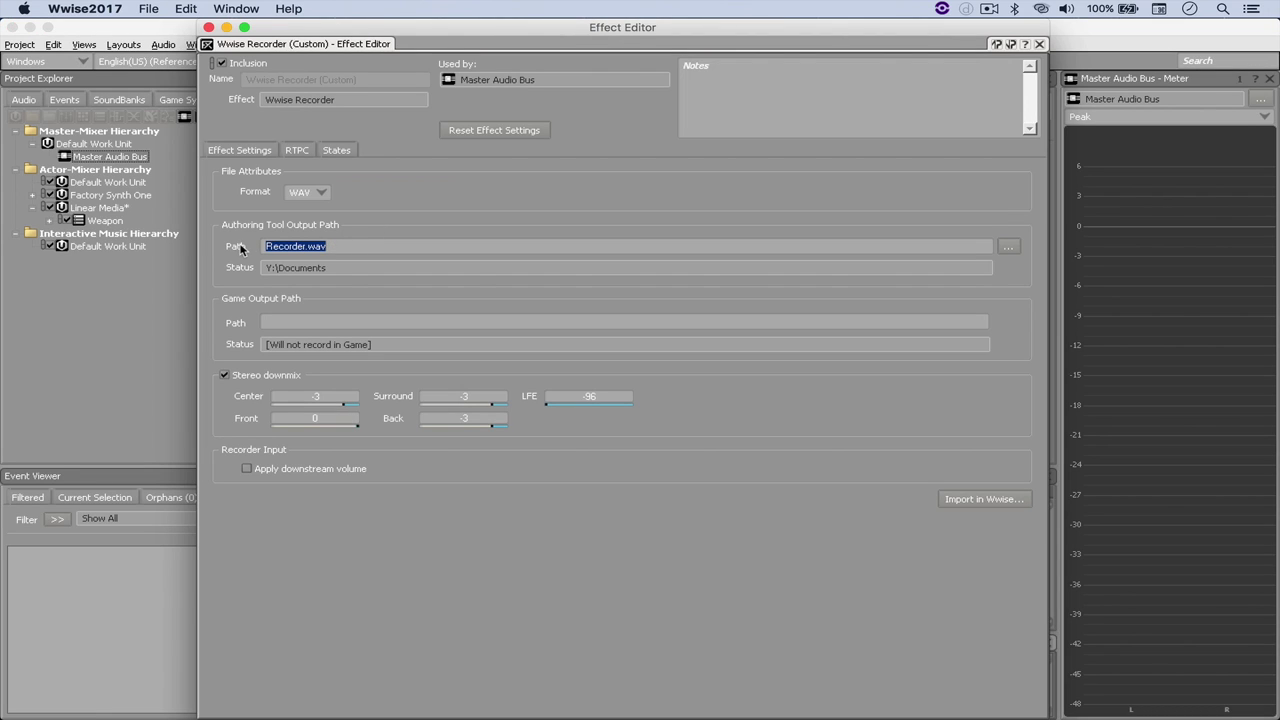
left_click(1008, 246)
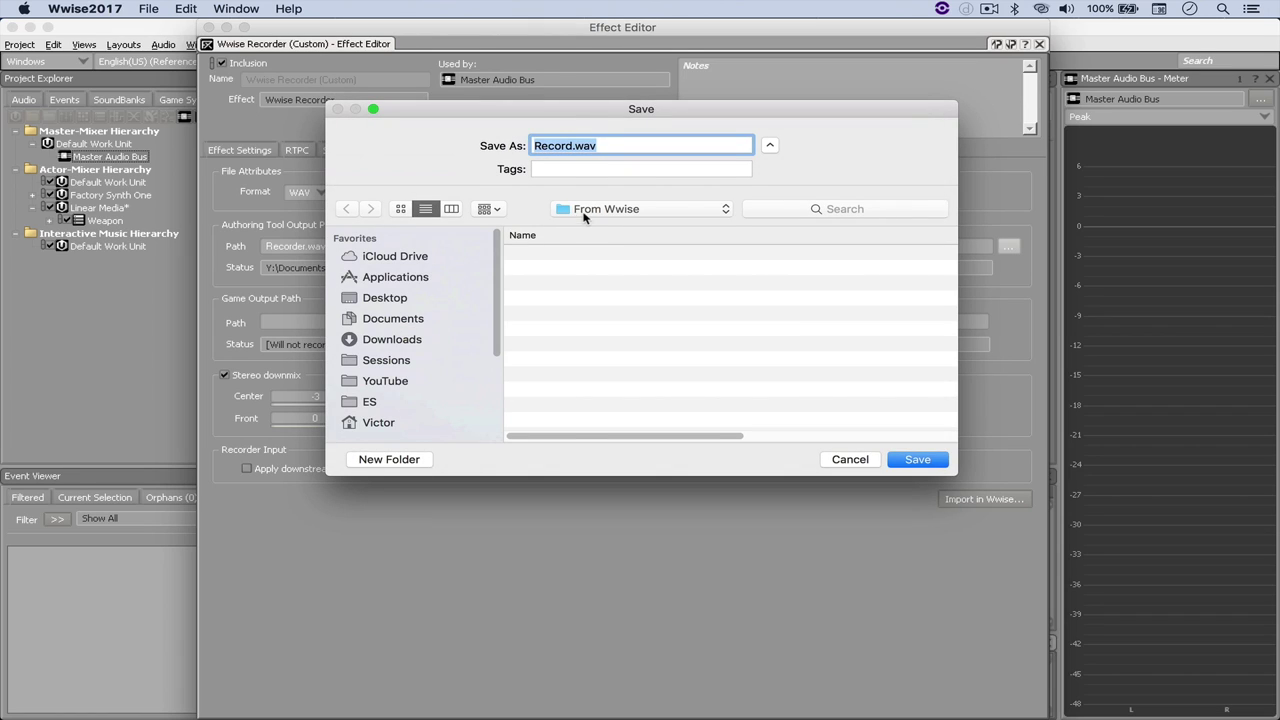
left_click(585, 214)
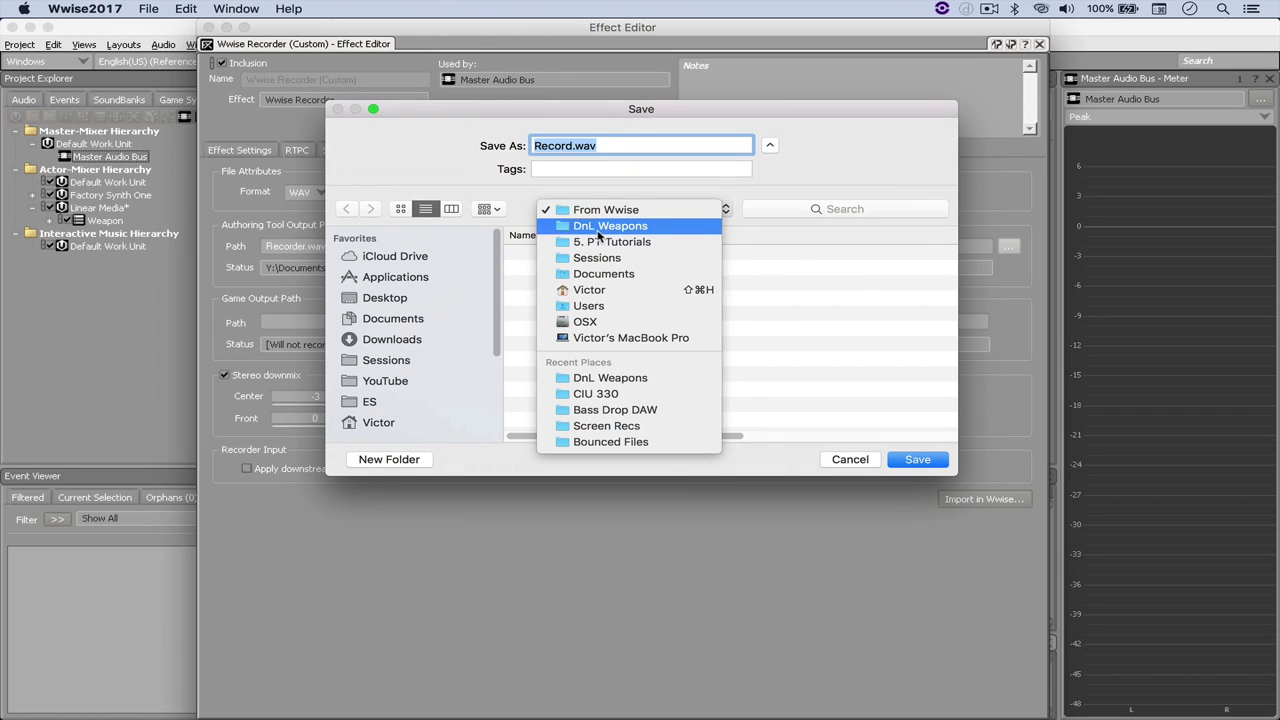
left_click(598, 185)
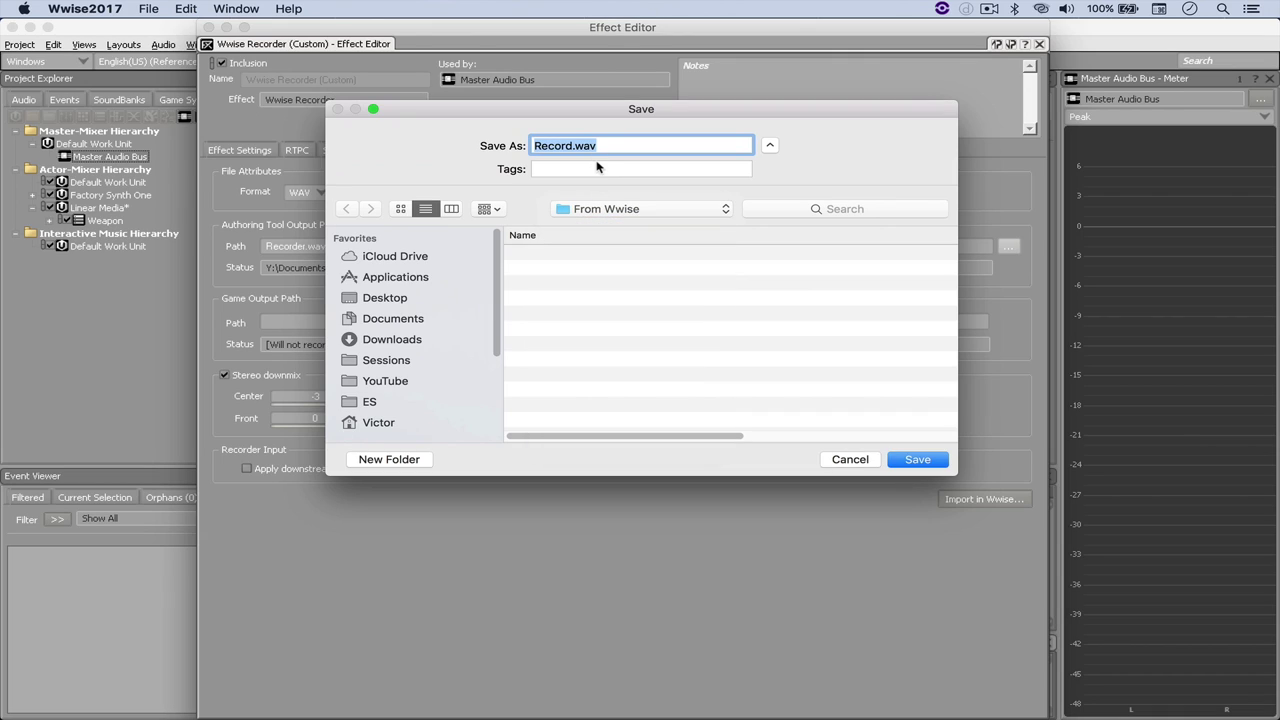
type("Tracer Gun Shots")
key("Return")
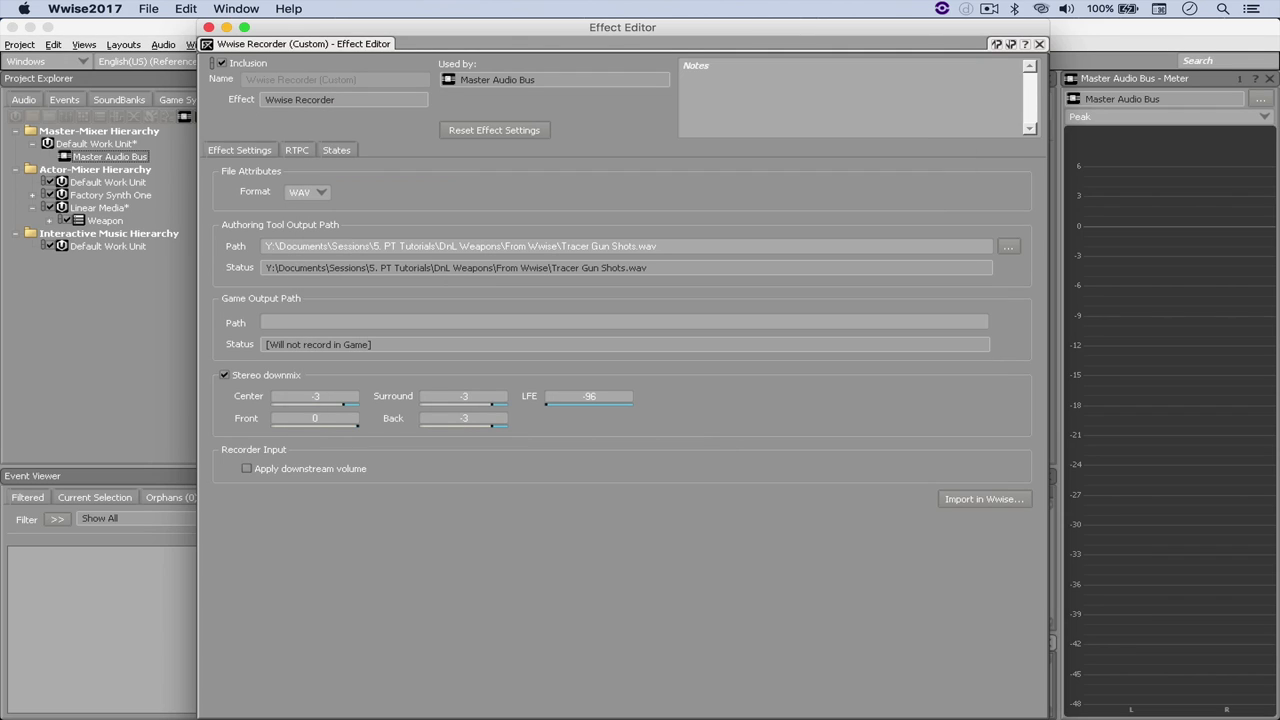
key("Escape")
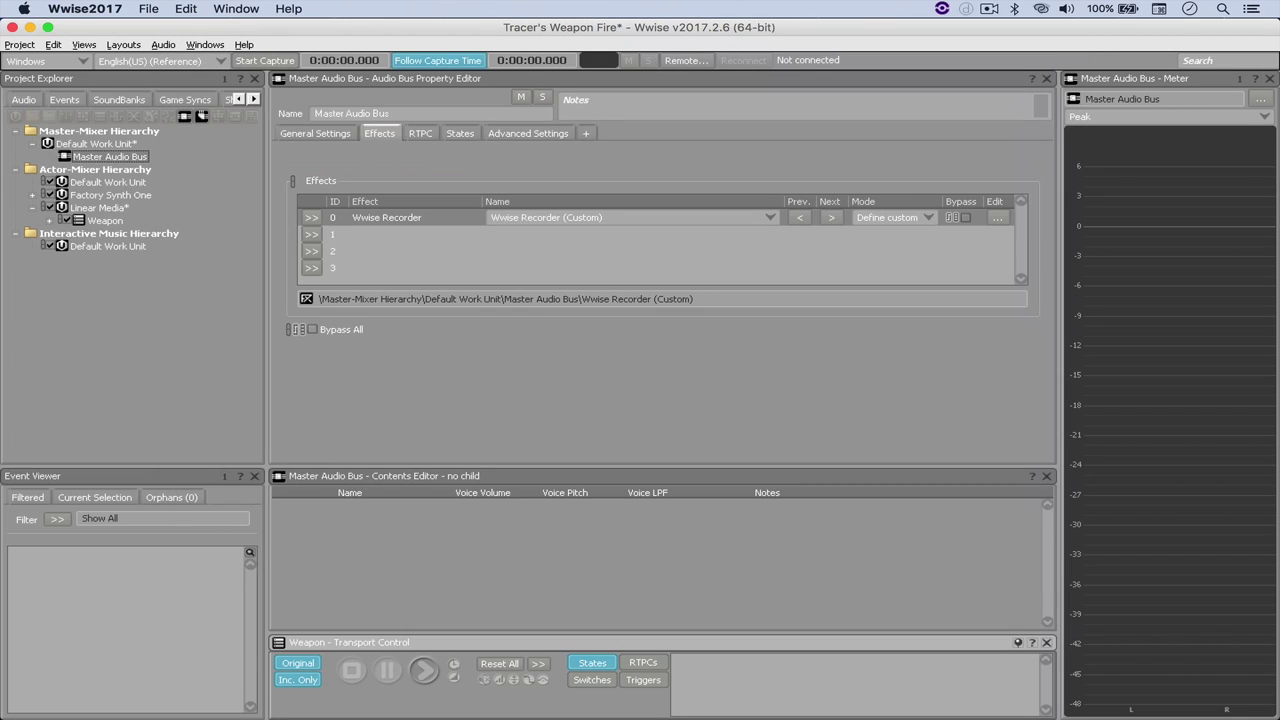
- Play the Weapon sequence through the recorder, then switch to Pro Tools
left_click(105, 220)
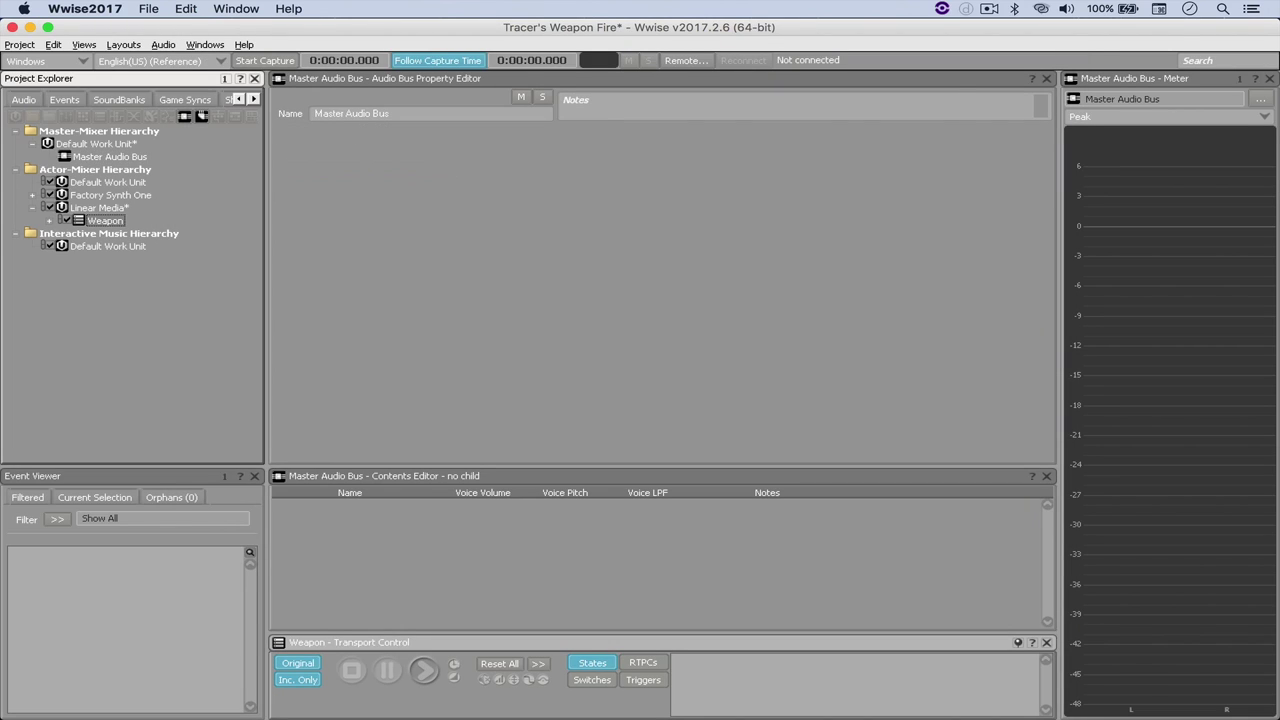
left_click(424, 670)
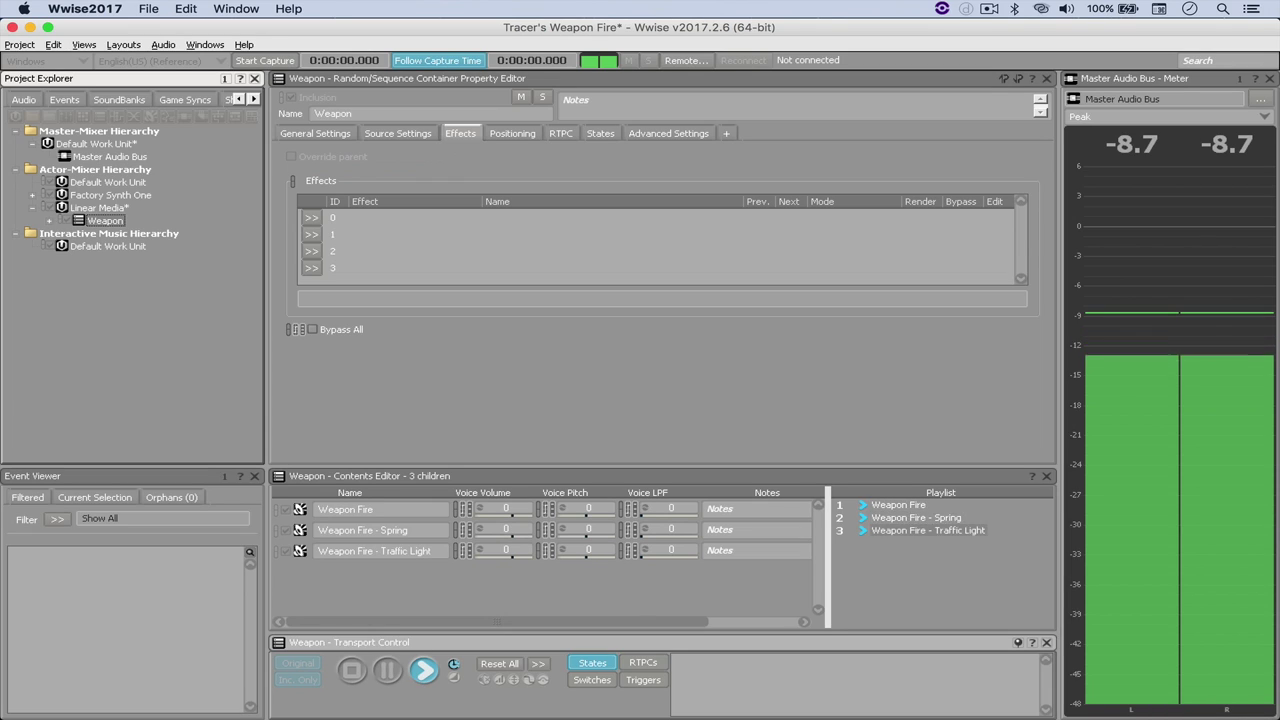
key("super+Tab")
key("super+Tab")
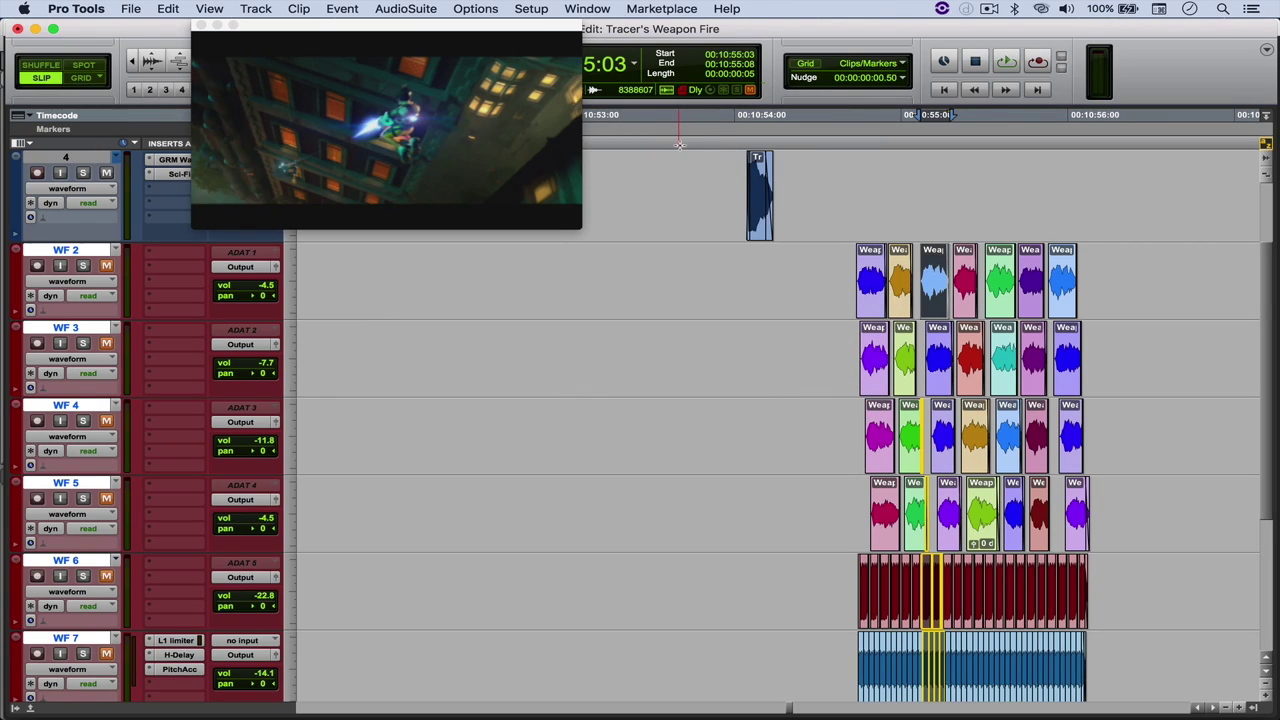
- Confirm Tracer Gun Shots.wav is in the From Wwise folder, then return to Pro Tools
key("super+Tab")
key("super+Tab")
left_click(640, 296)
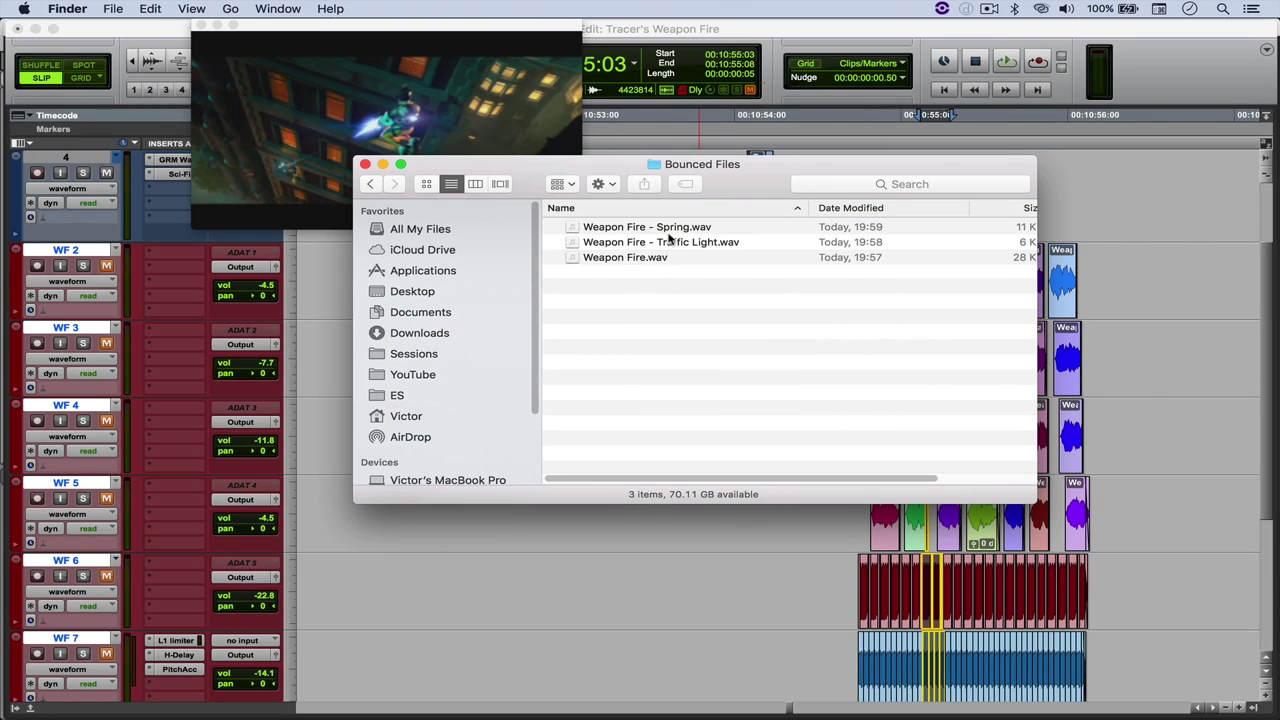
left_click(367, 184)
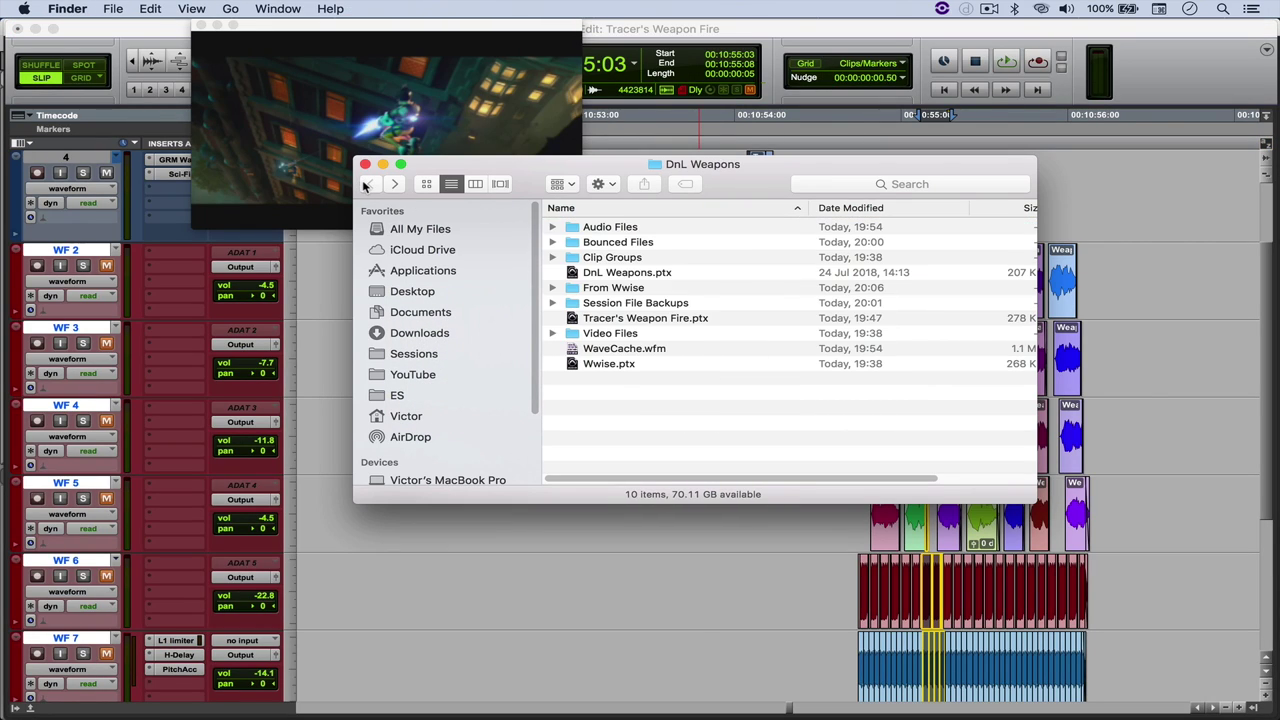
double_click(618, 288)
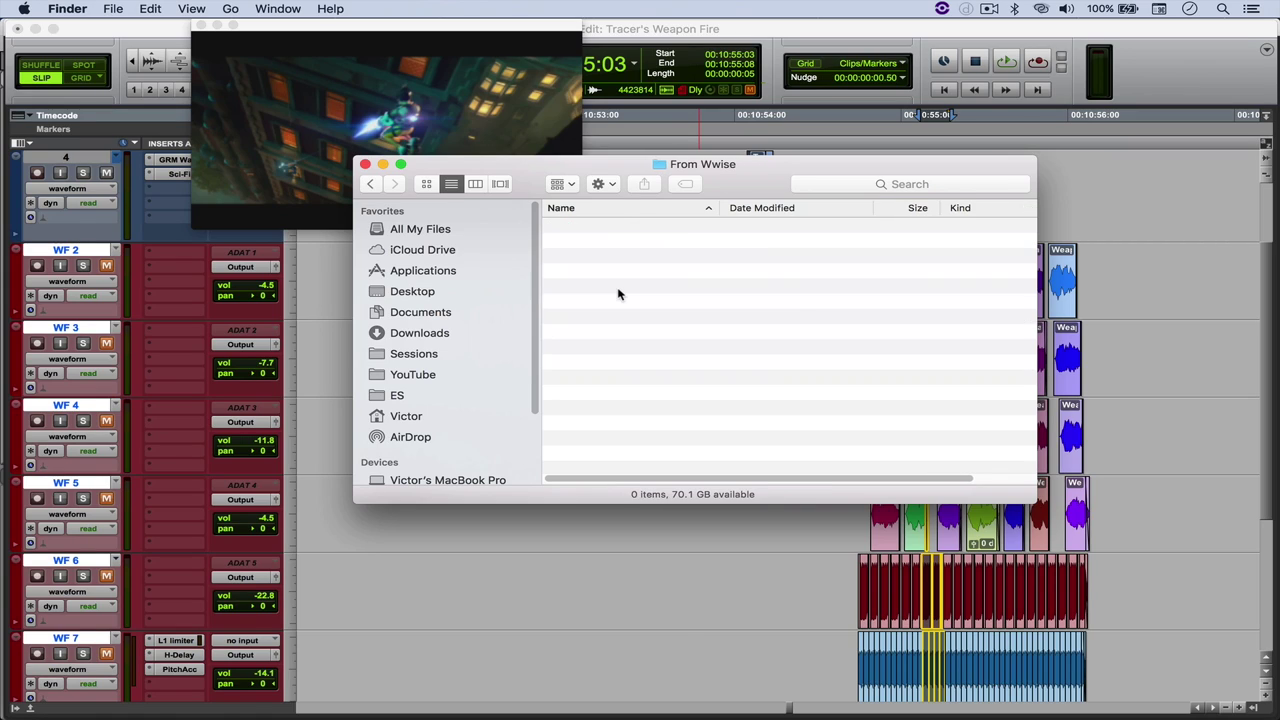
left_click(656, 228)
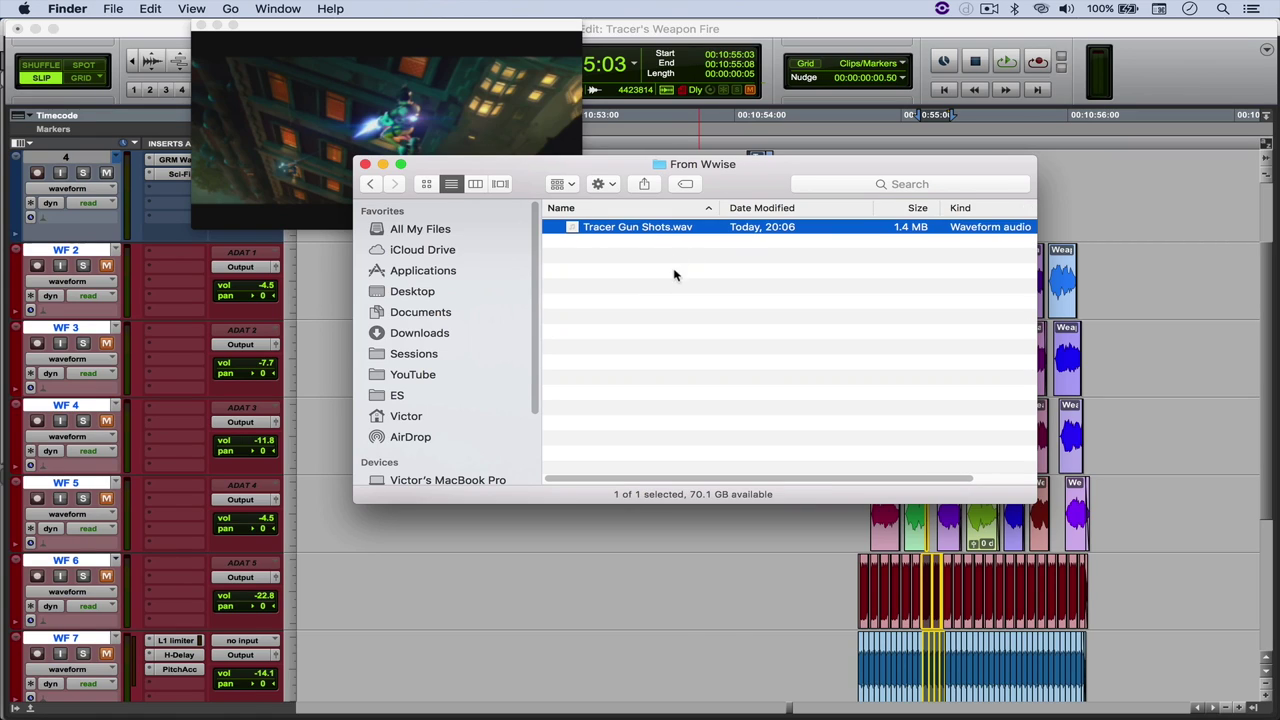
left_click(142, 242)
- Add a mono audio track named From Wwise and make it taller
key("super+shift+n")
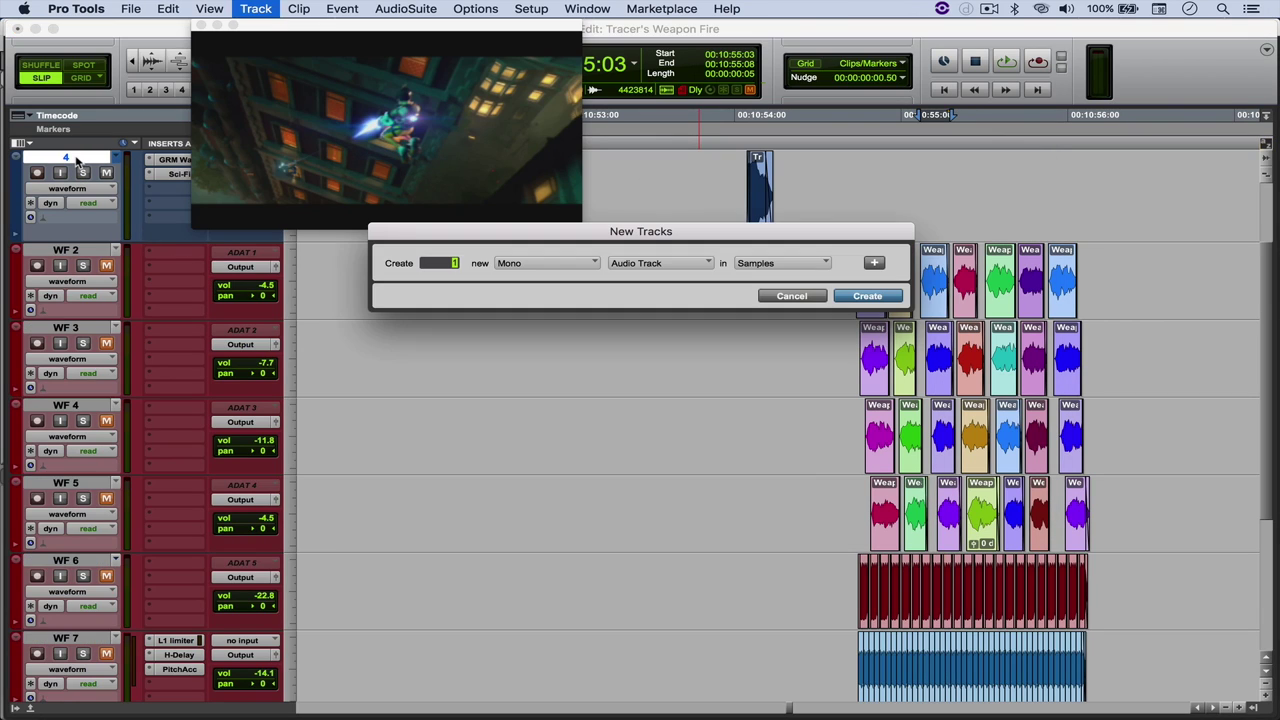
key("Return")
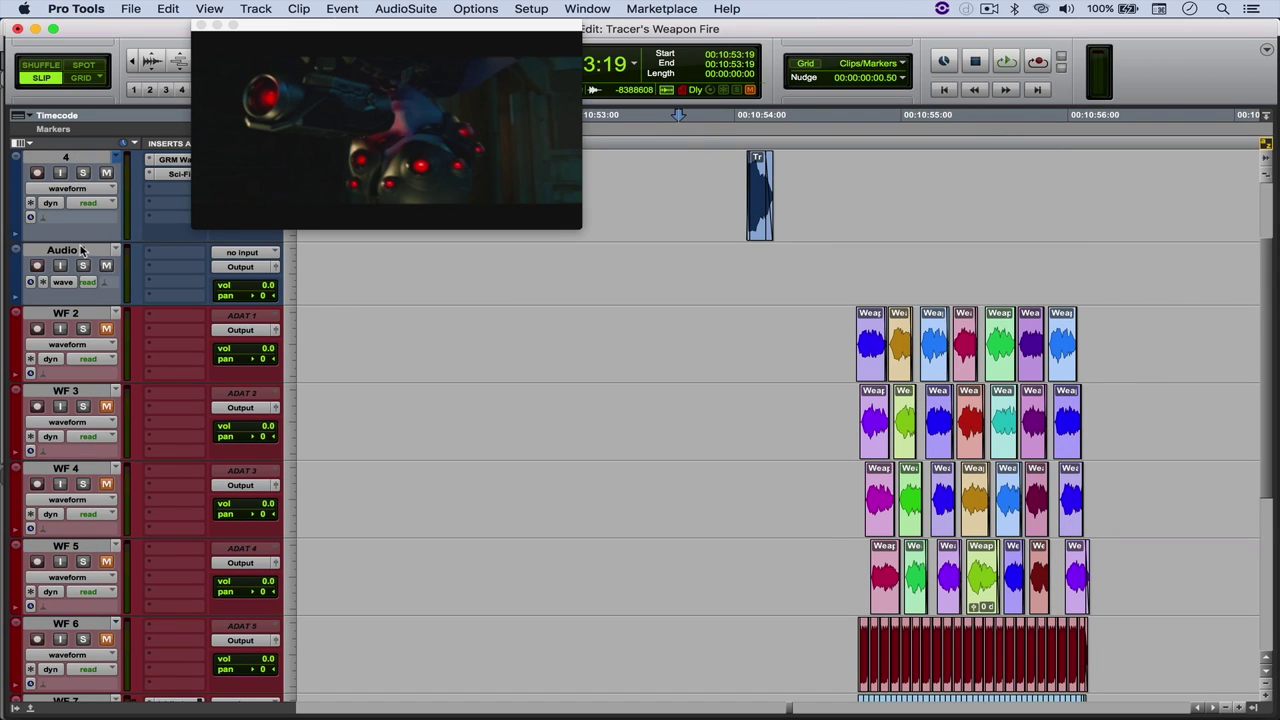
double_click(84, 251)
type("From Wwi")
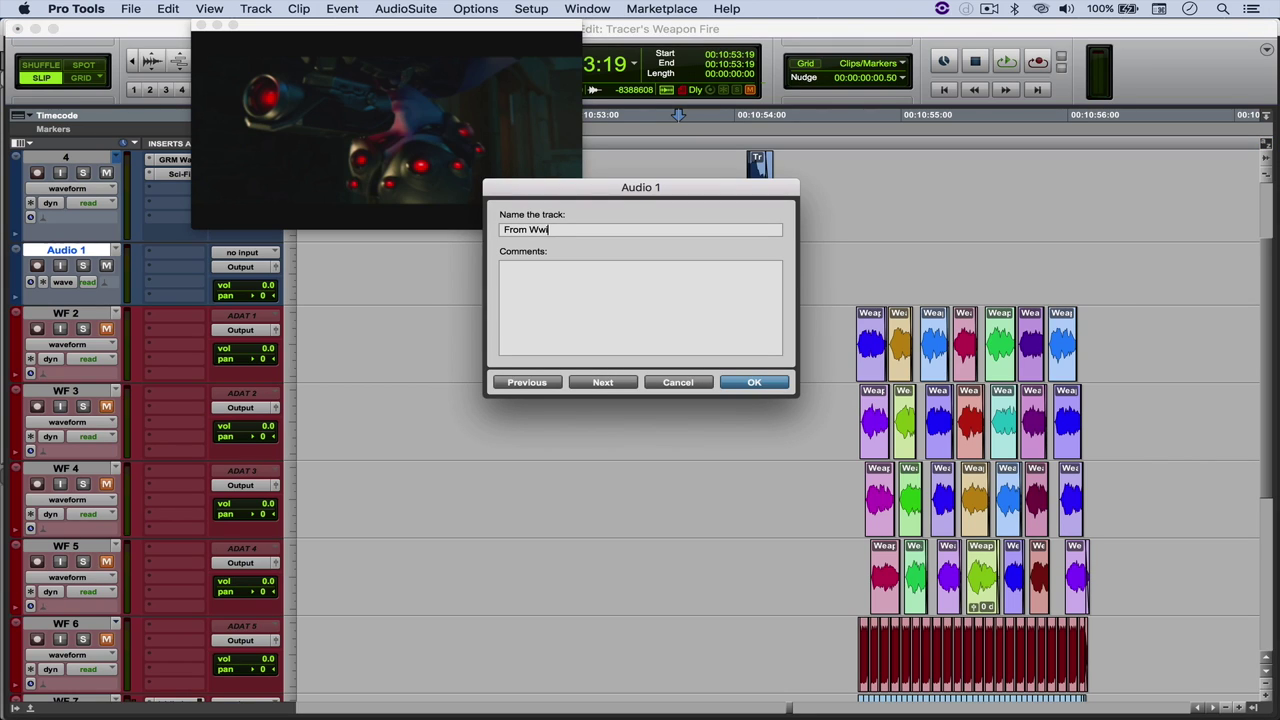
type("se")
key("Return")
left_click(870, 277)
key("ctrl+Up")
key("super+bracketleft")
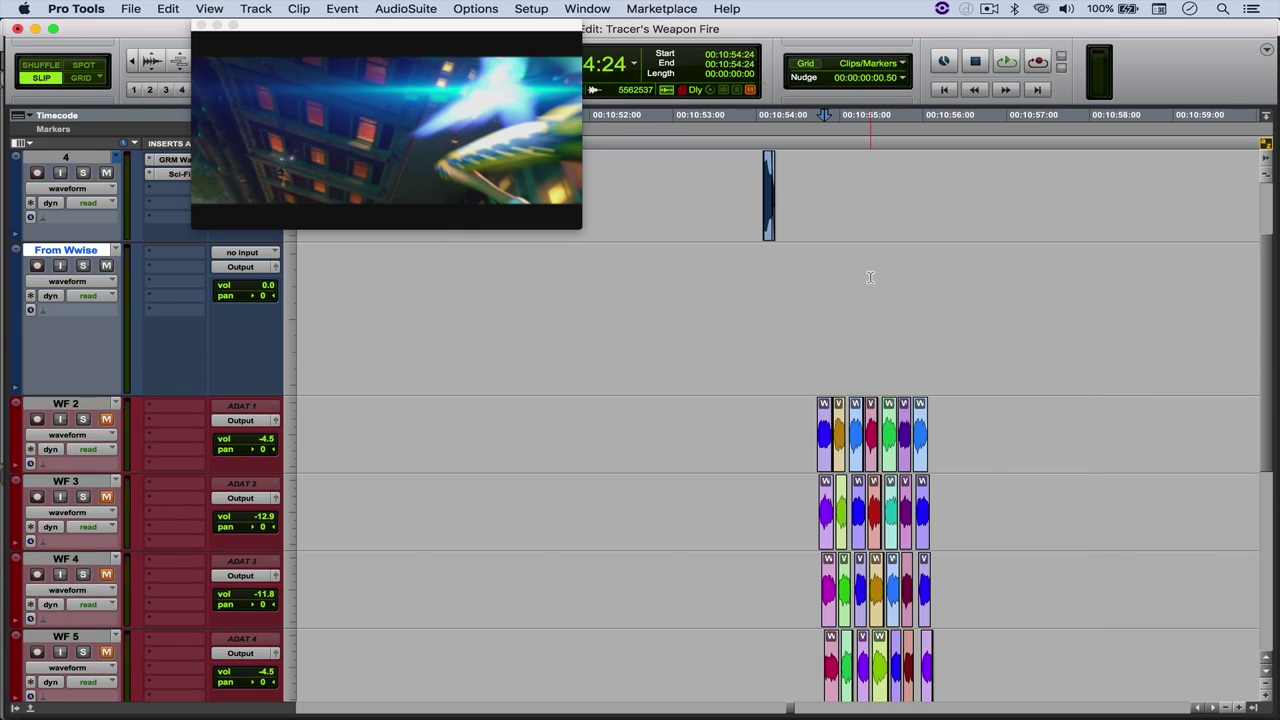
- Import Tracer Gun Shots.wav onto From Wwise and line the left-channel clip up with the gunshots
key("super+Tab")
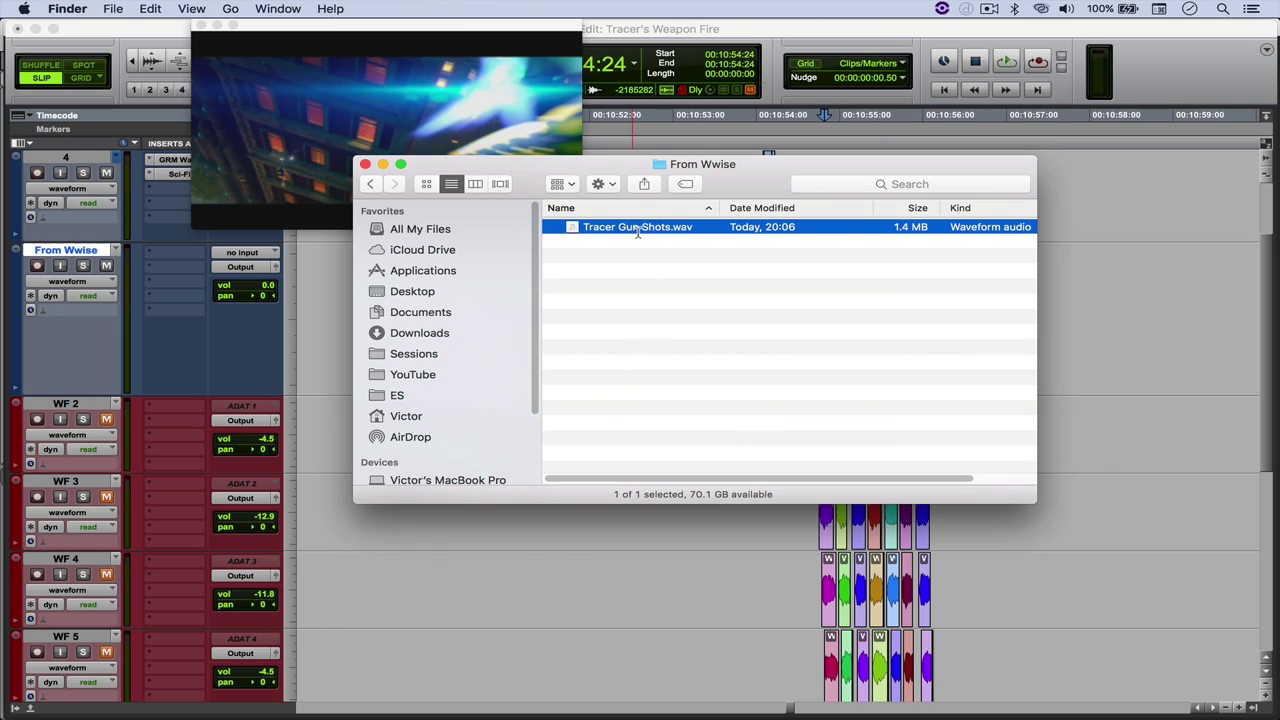
left_click_drag(638, 232, 1098, 290)
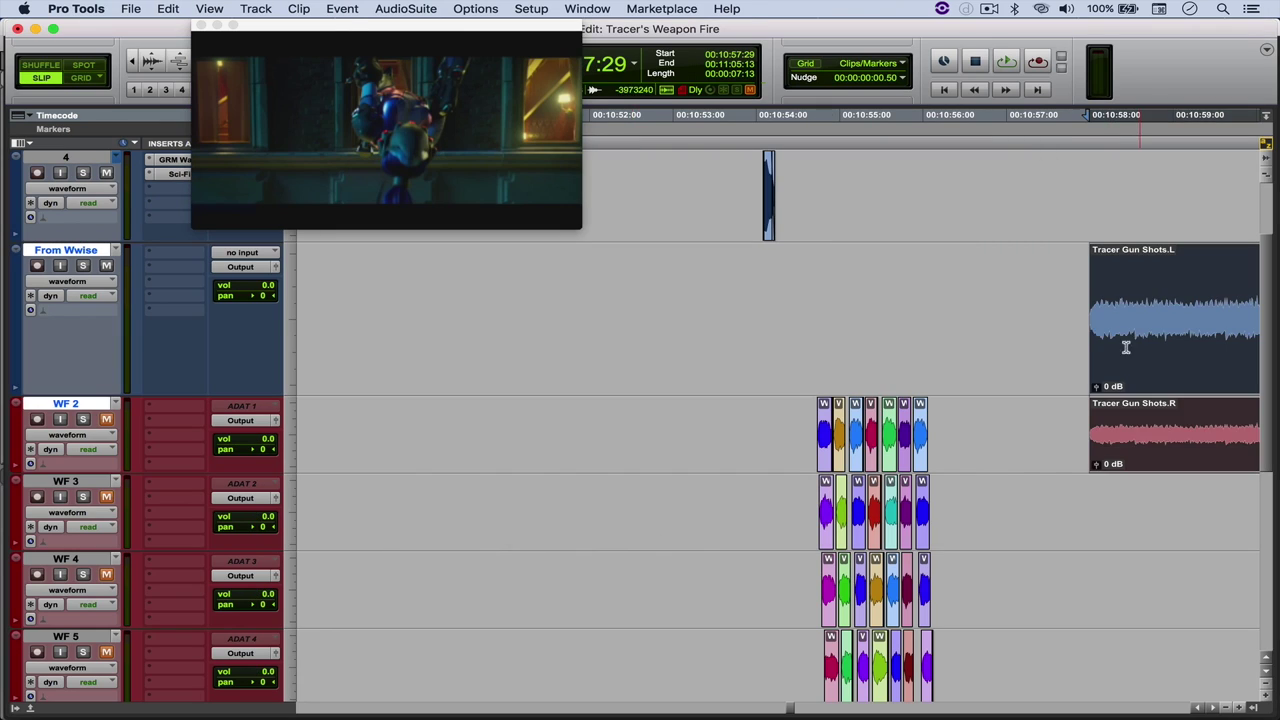
left_click(1126, 347)
scroll(1080, 380, "right", 5)
left_click(1020, 424)
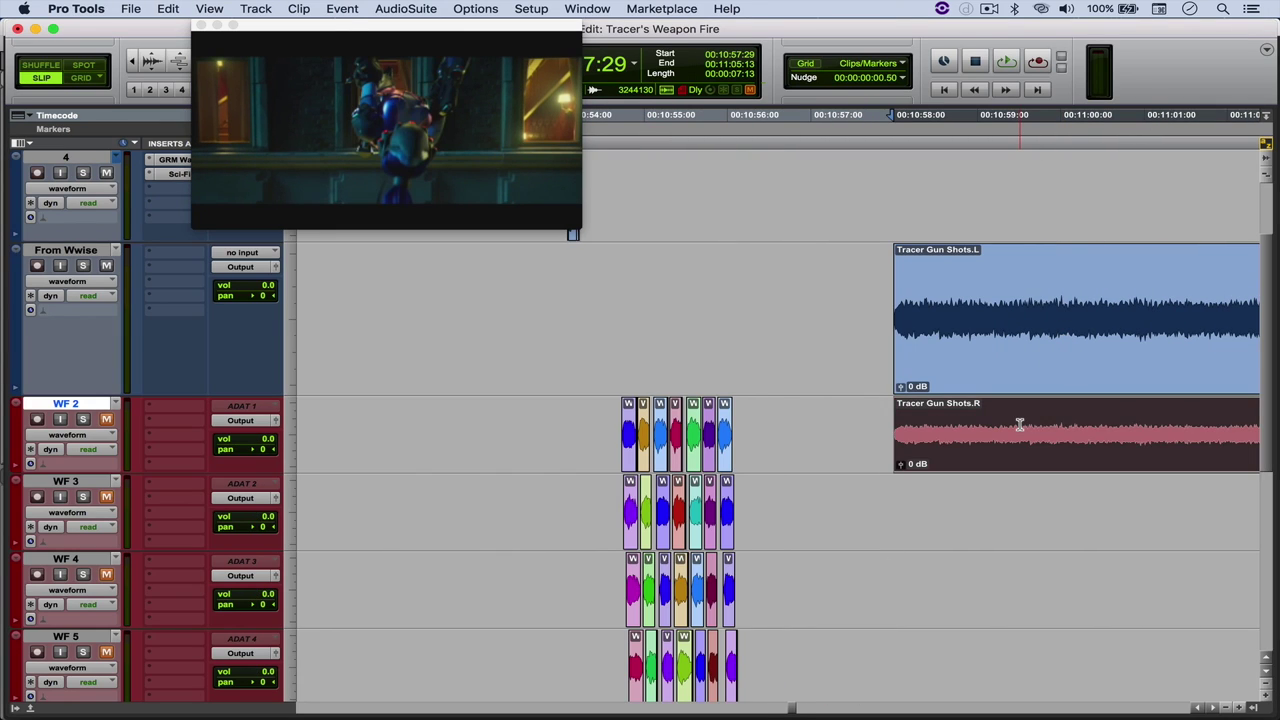
left_click_drag(958, 352, 674, 357)
- Trim the start and end of the Tracer Gun Shots clip and add a fade-out
key("super+bracketright")
key("super+bracketright")
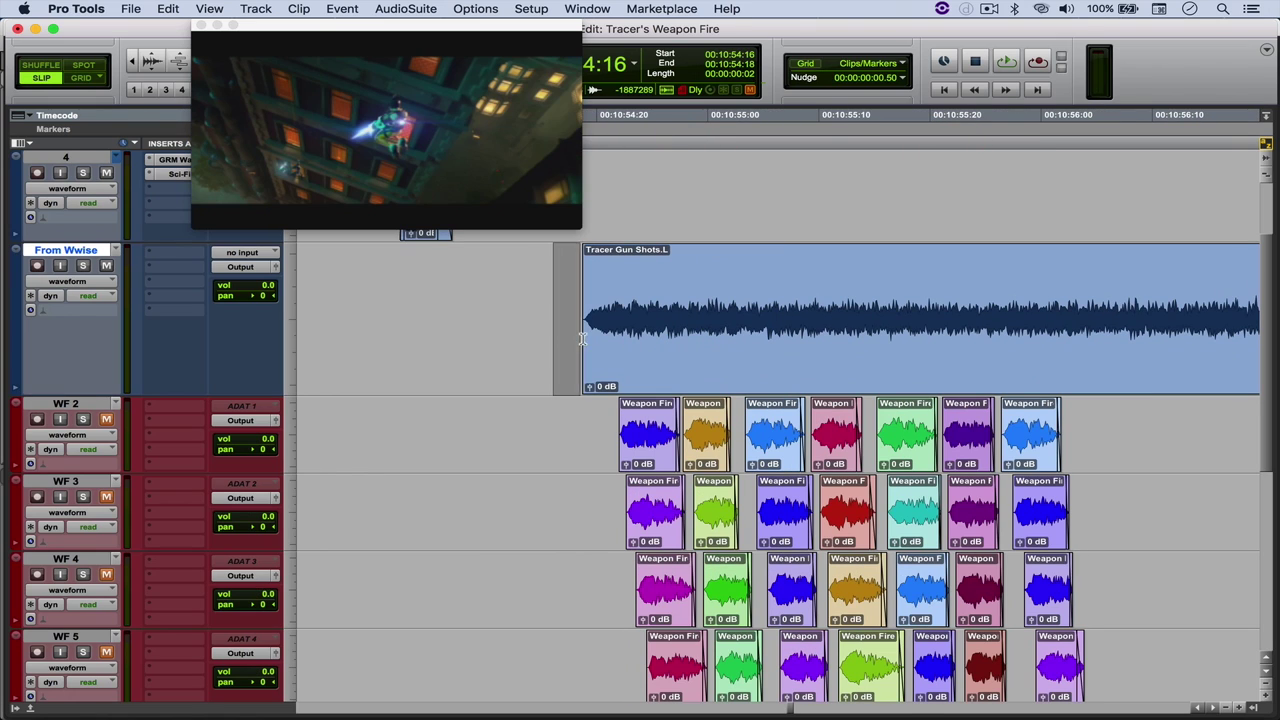
mouse_move(582, 340)
left_mouse_down()
mouse_move(610, 340)
mouse_move(596, 346)
left_mouse_up()
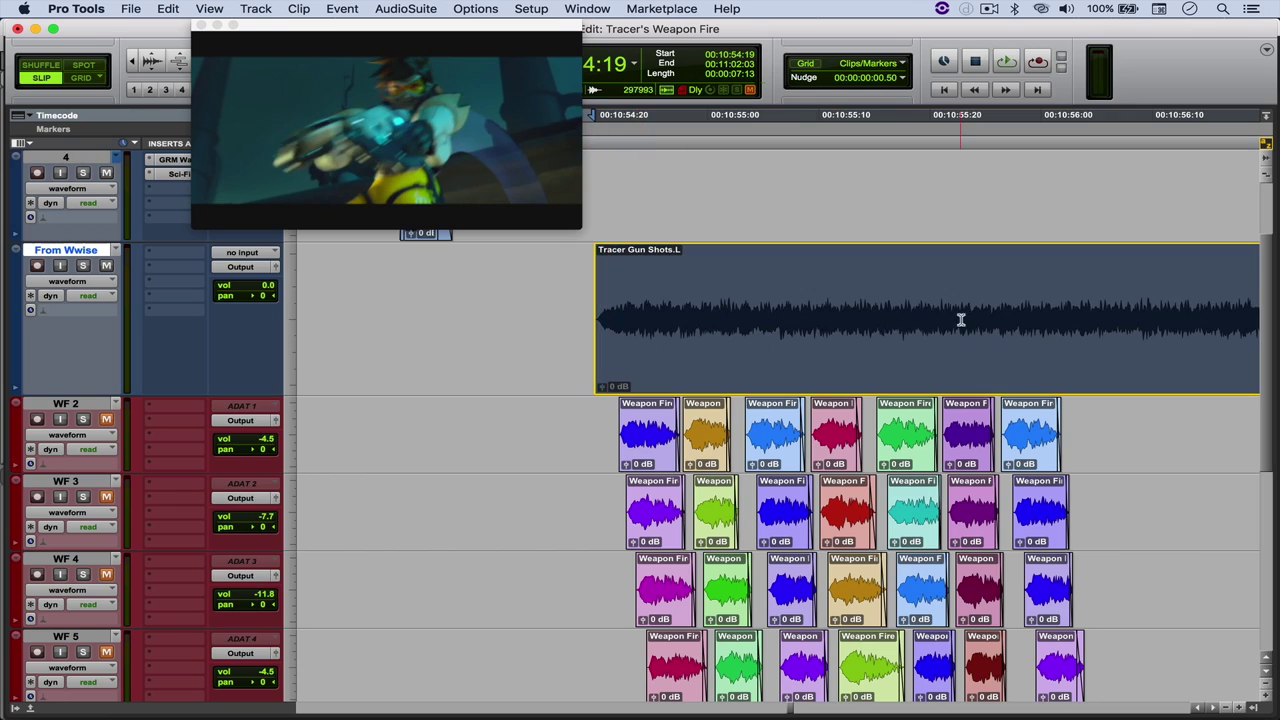
mouse_move(960, 320)
left_mouse_down()
mouse_move(1030, 320)
mouse_move(984, 322)
left_mouse_up()
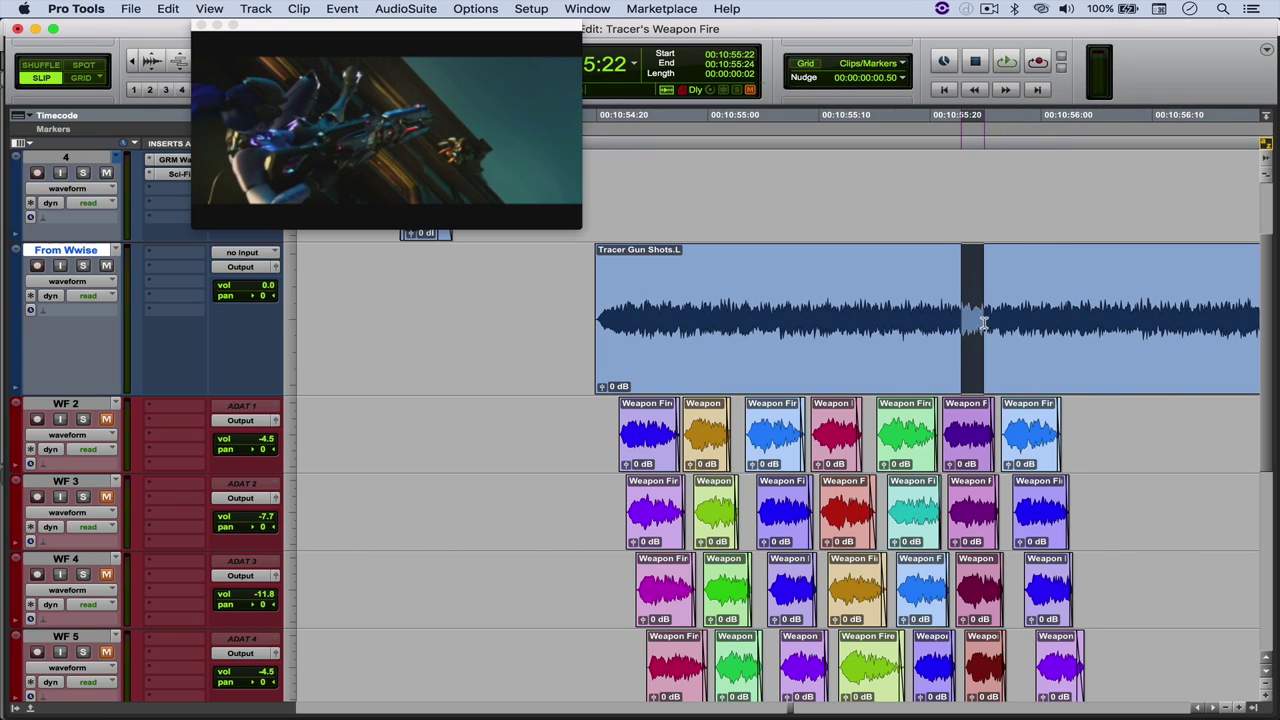
left_click(985, 322)
left_click(991, 323)
key("s")
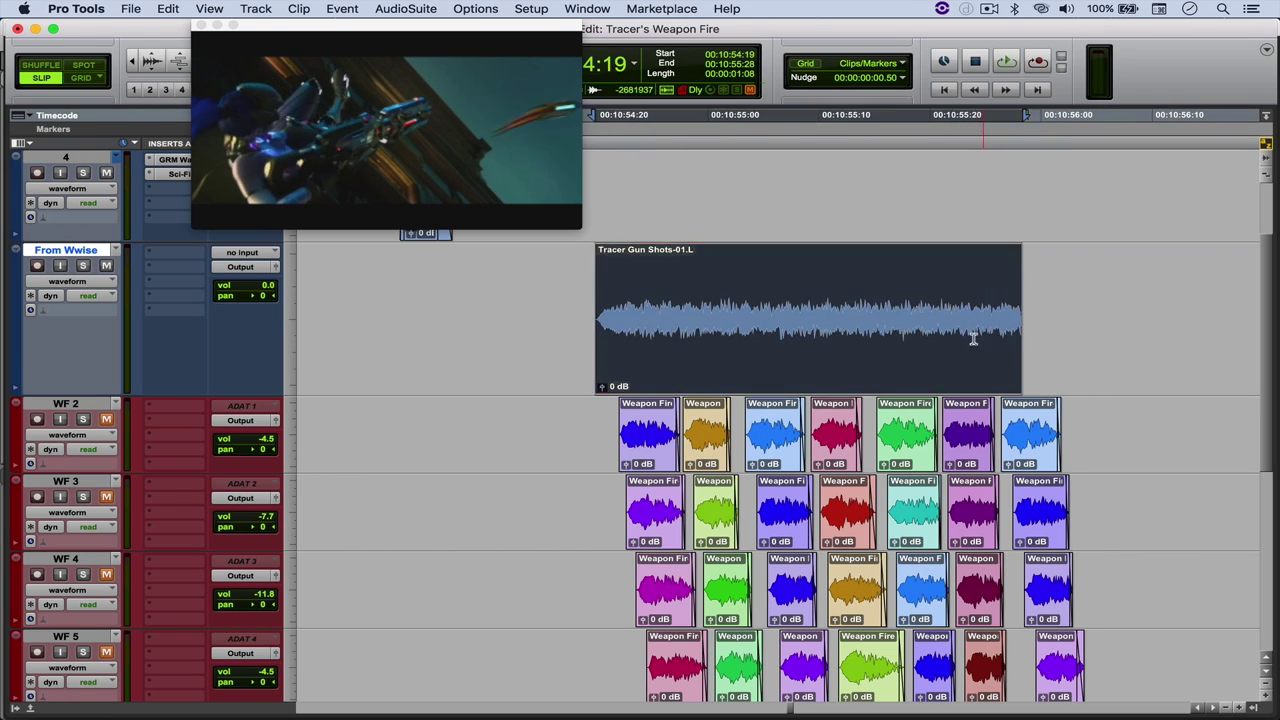
left_click(977, 334)
left_click(567, 320)
key("r")
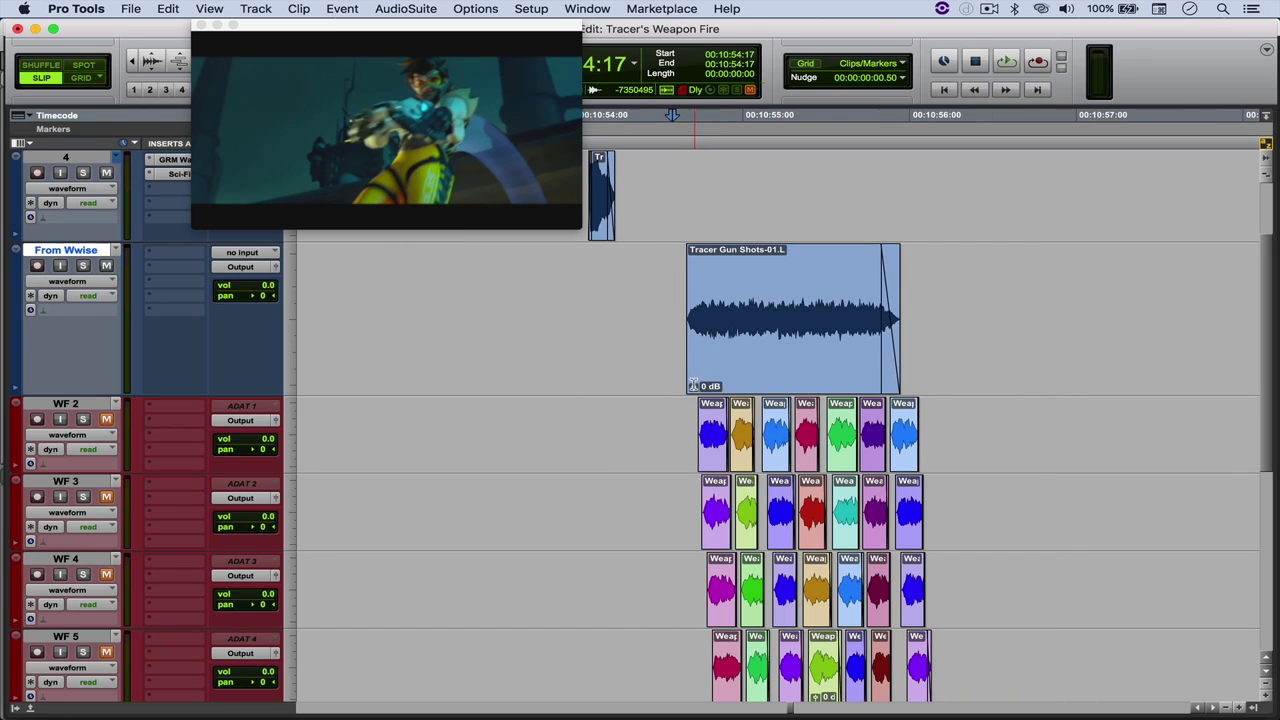
- Play back the new gunfire against the video from just before the gunshots
left_click(397, 278)
key("space")
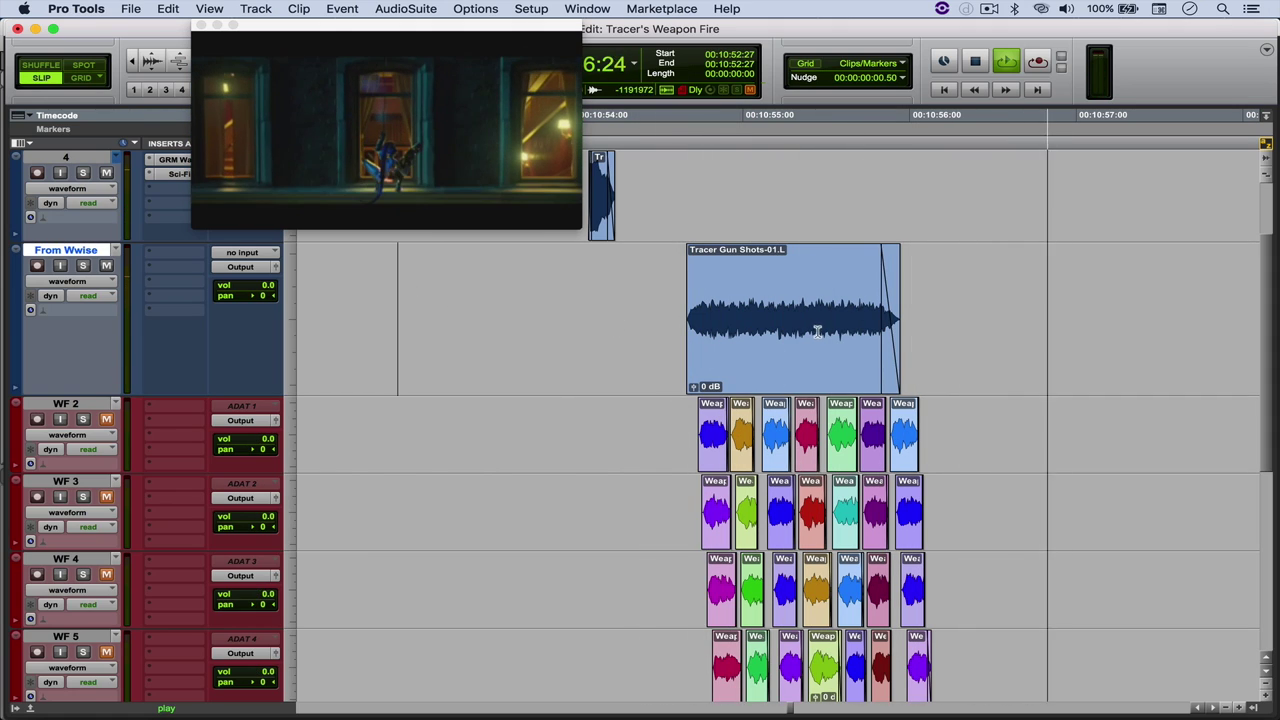
key("space")
left_click(888, 320)
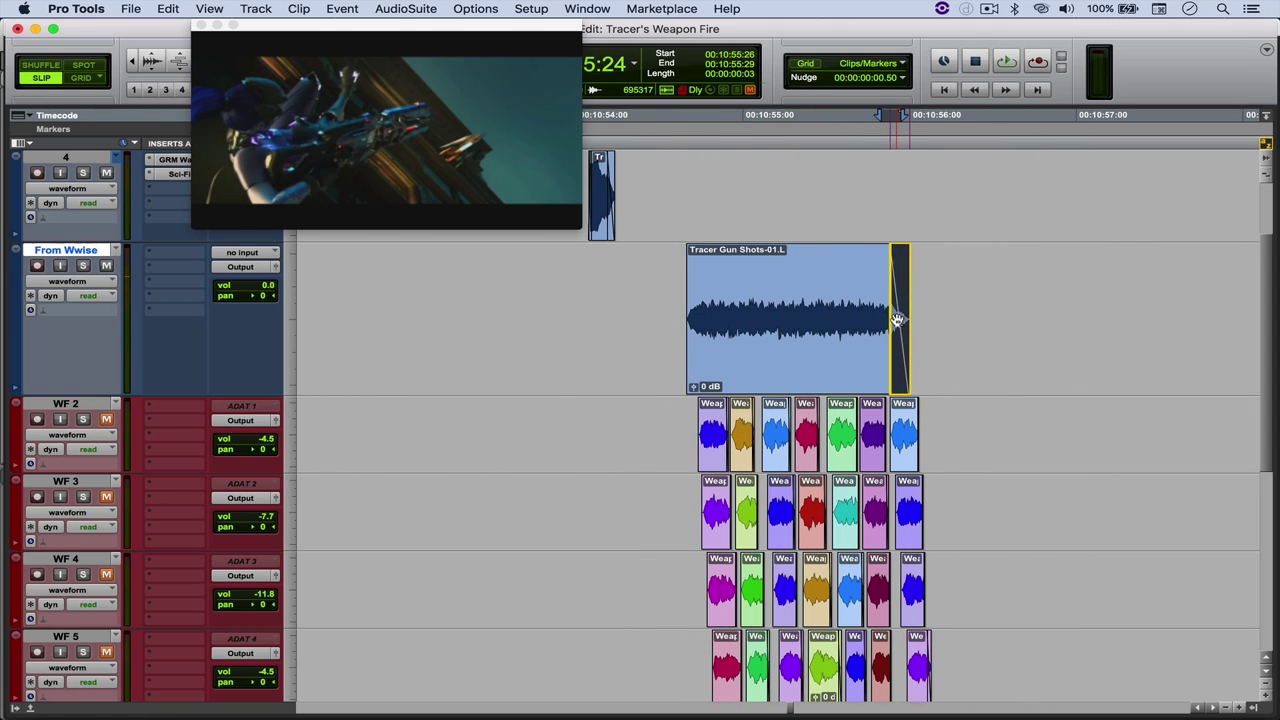
- Hide tracks WF 2 through WF 7 and make them inactive
scroll(718, 363, "up", 3)
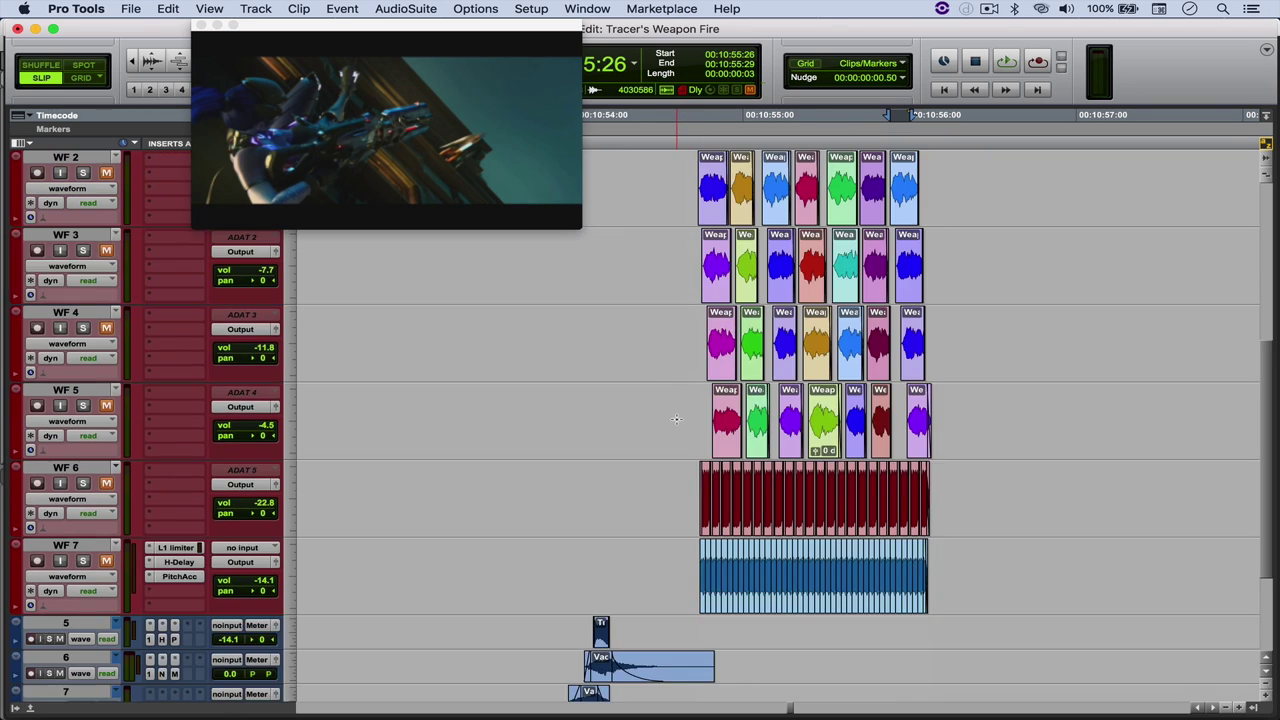
scroll(670, 574, "down", 2)
scroll(134, 486, "up", 1)
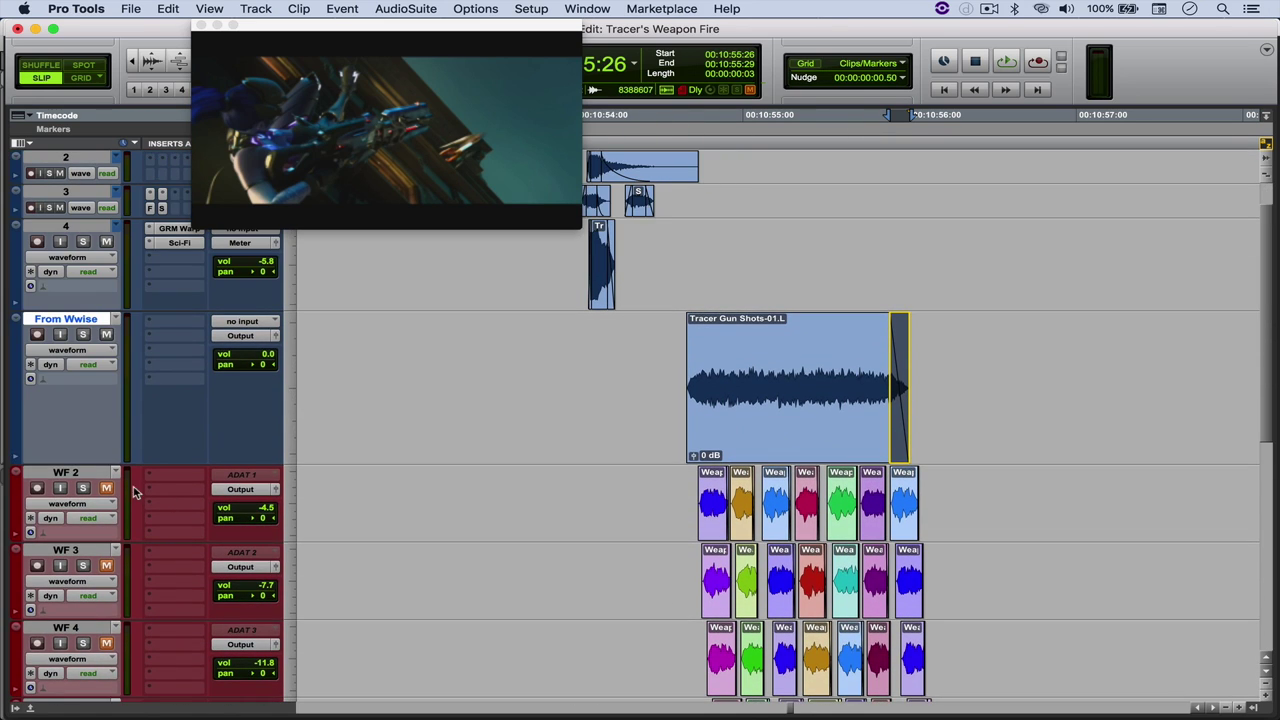
left_click(104, 474)
scroll(104, 474, "down", 8)
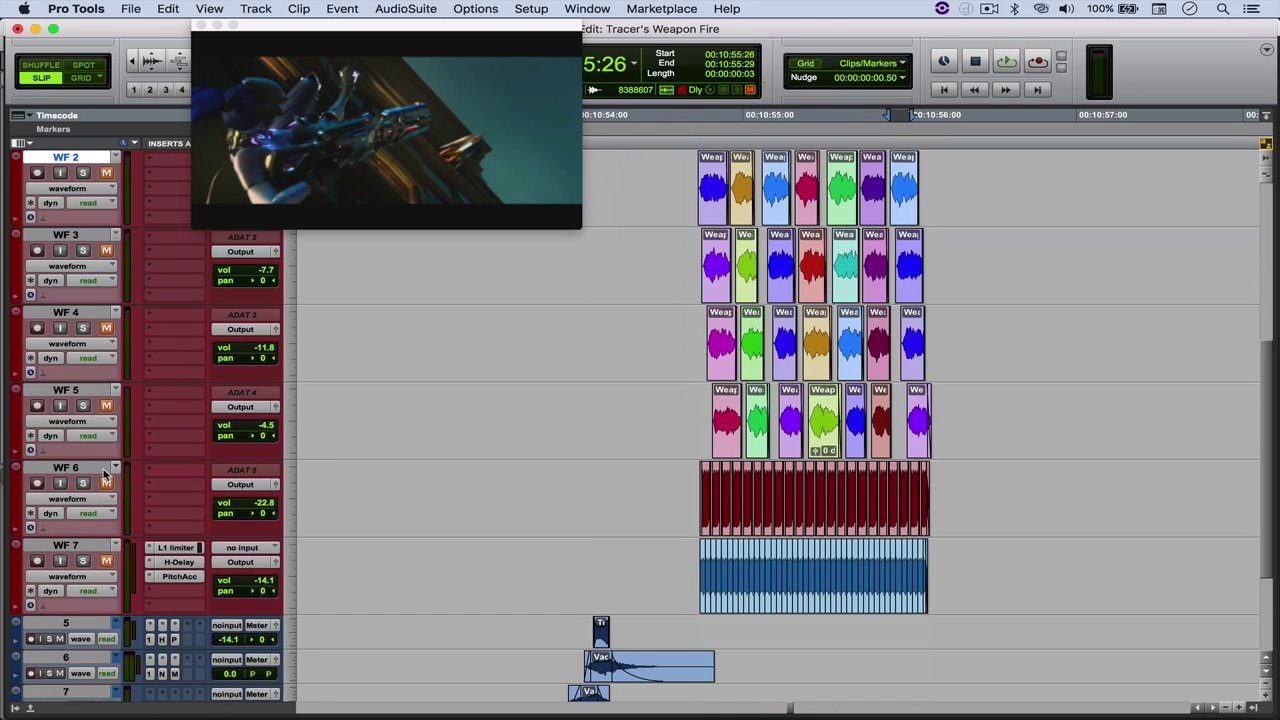
left_click(98, 545, "shift")
right_click(98, 545)
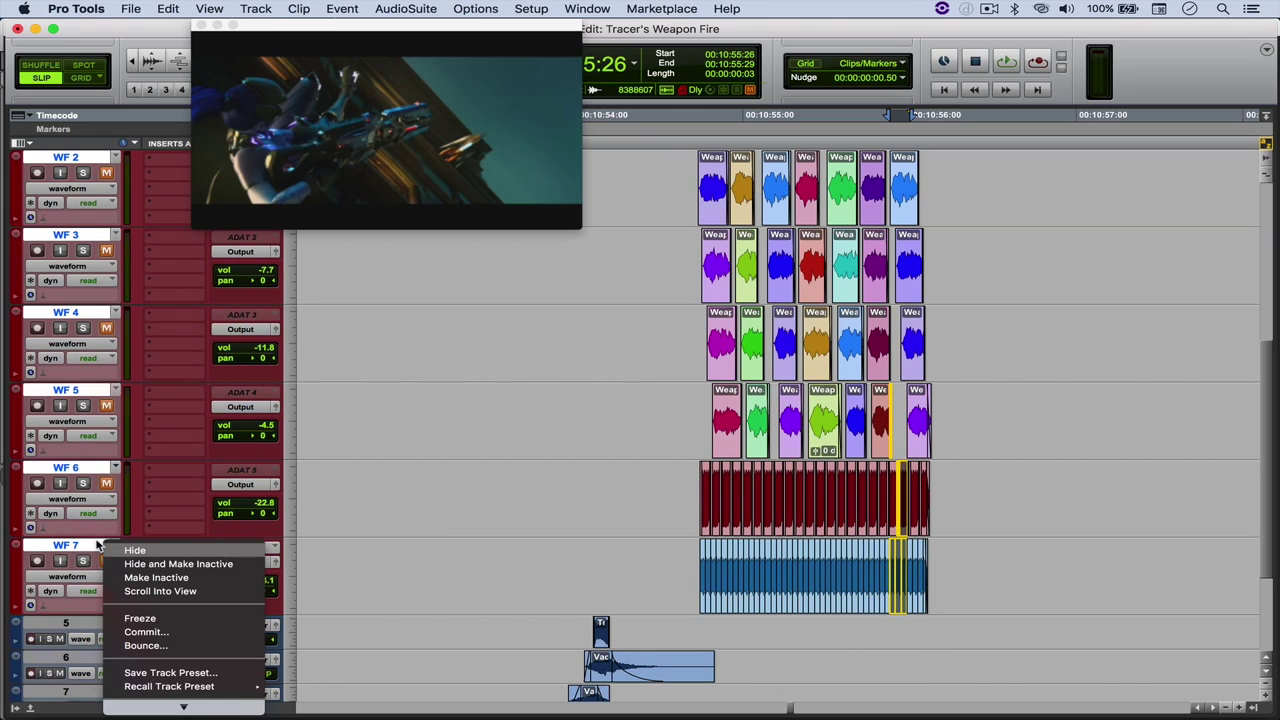
left_click(158, 566)
- Move the From Wwise track below track 8 and play the session
left_click(405, 399)
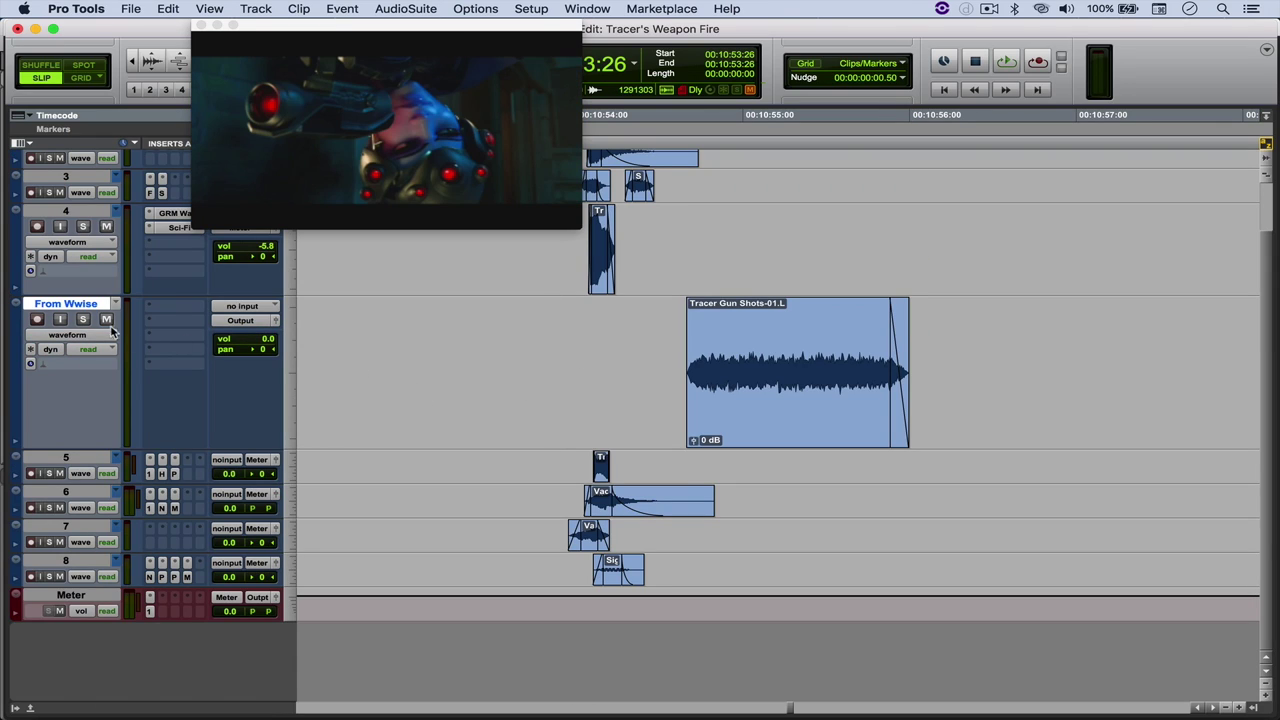
left_click_drag(80, 316, 80, 560)
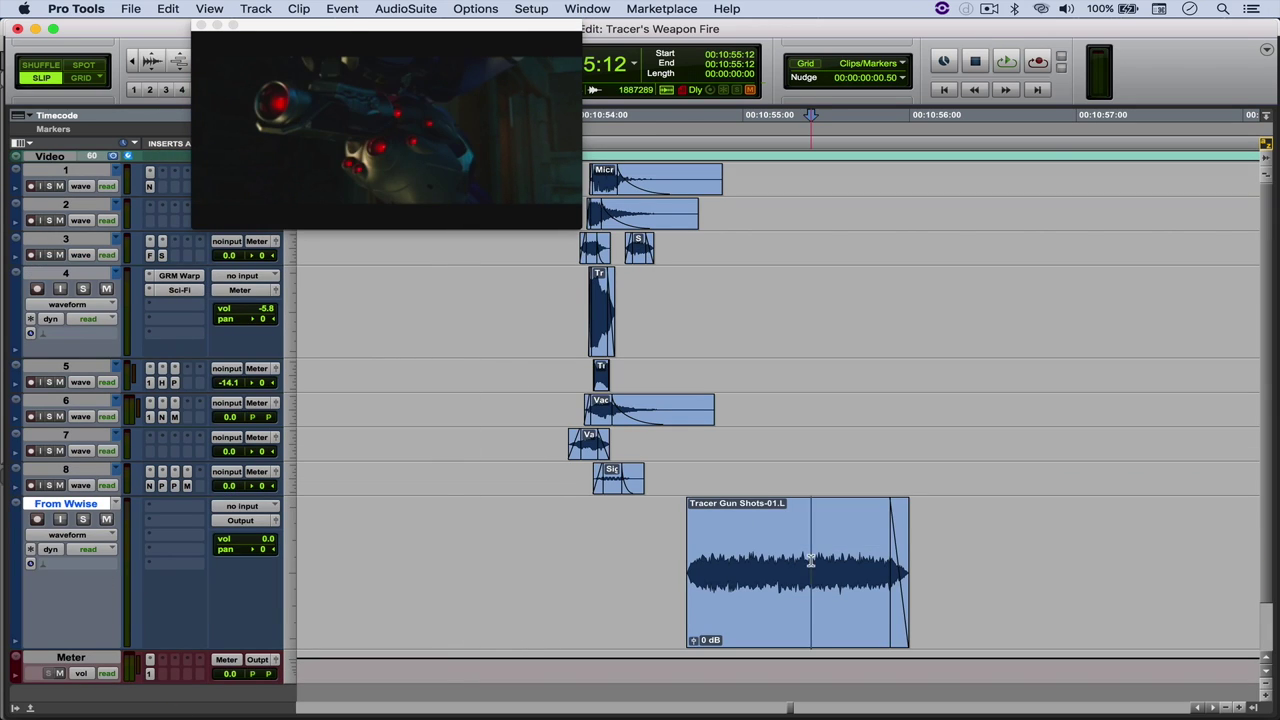
left_click(598, 332)
key("space")
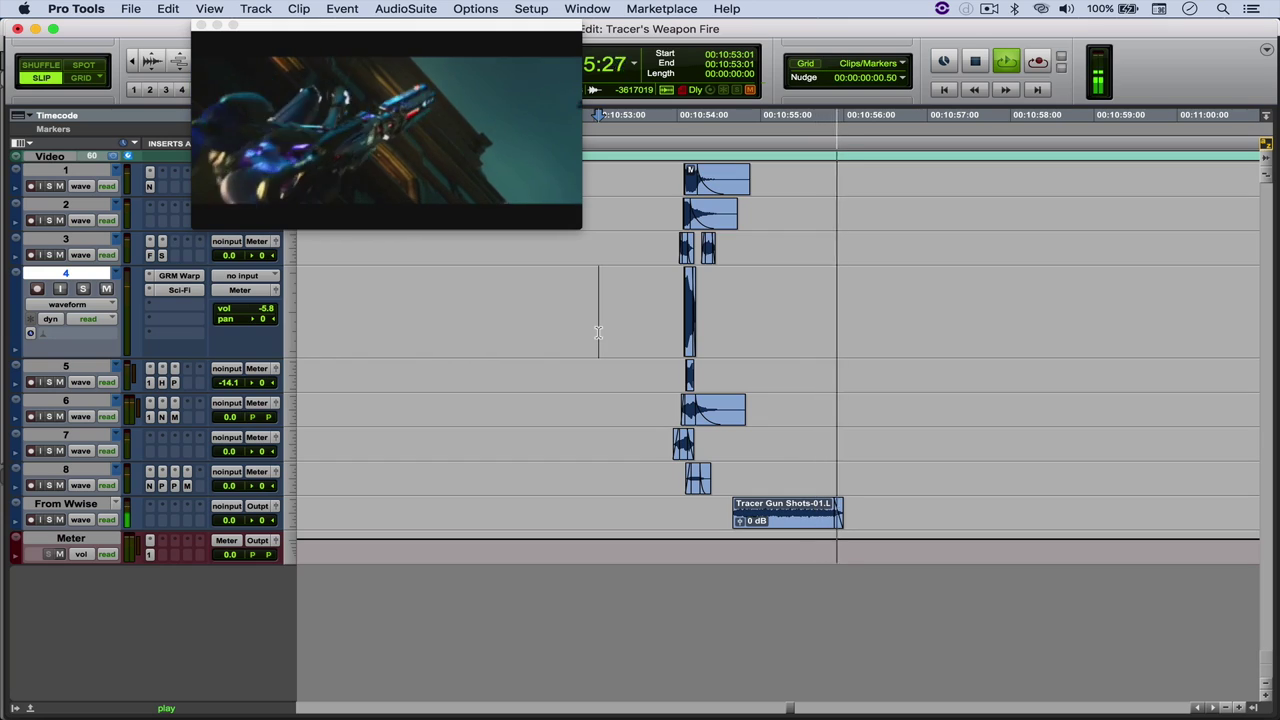
key("space")
left_click(829, 511)
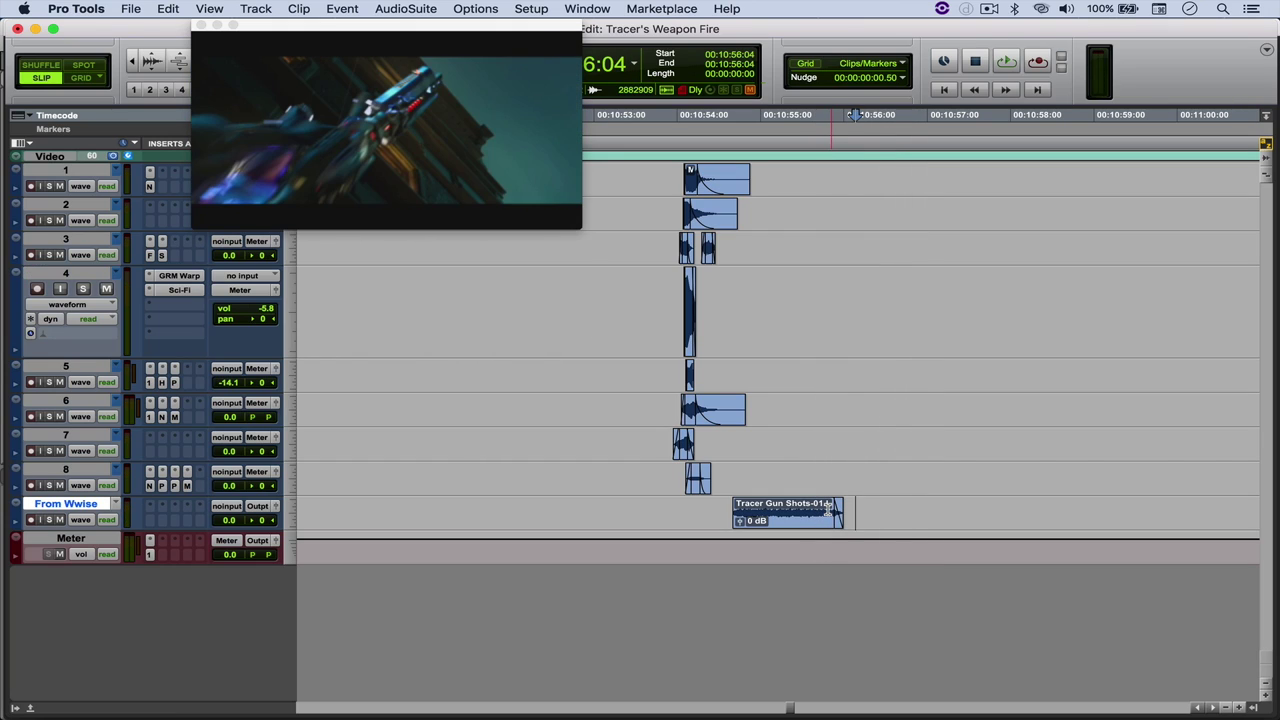